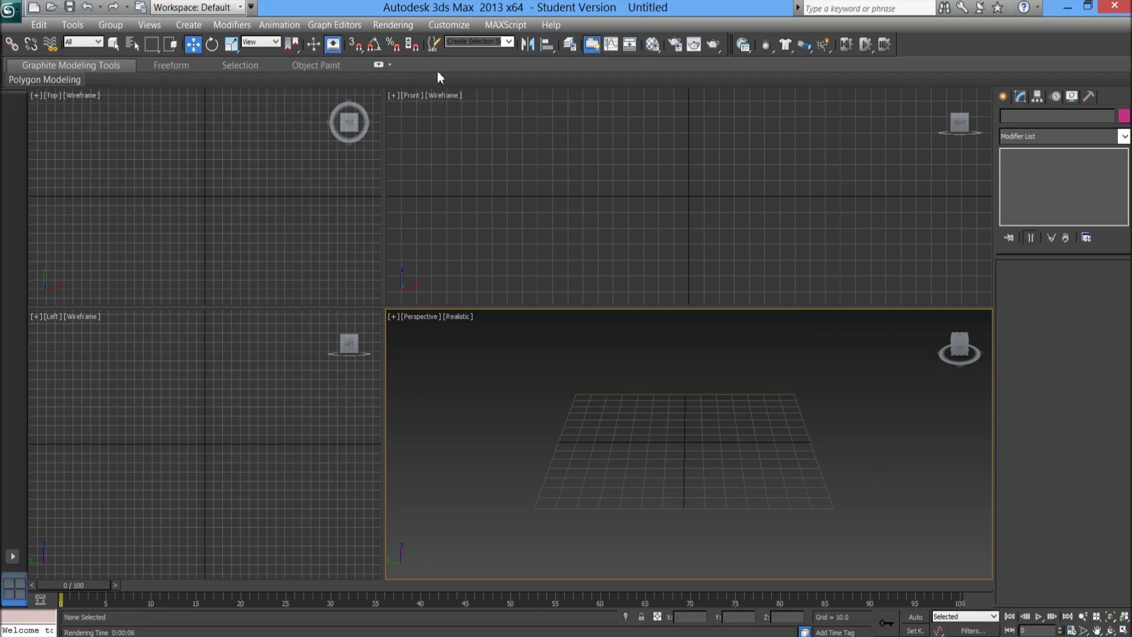
# Open the render setup and assign NVIDIA mental ray as the production renderer.
pyautogui.click(393, 27)
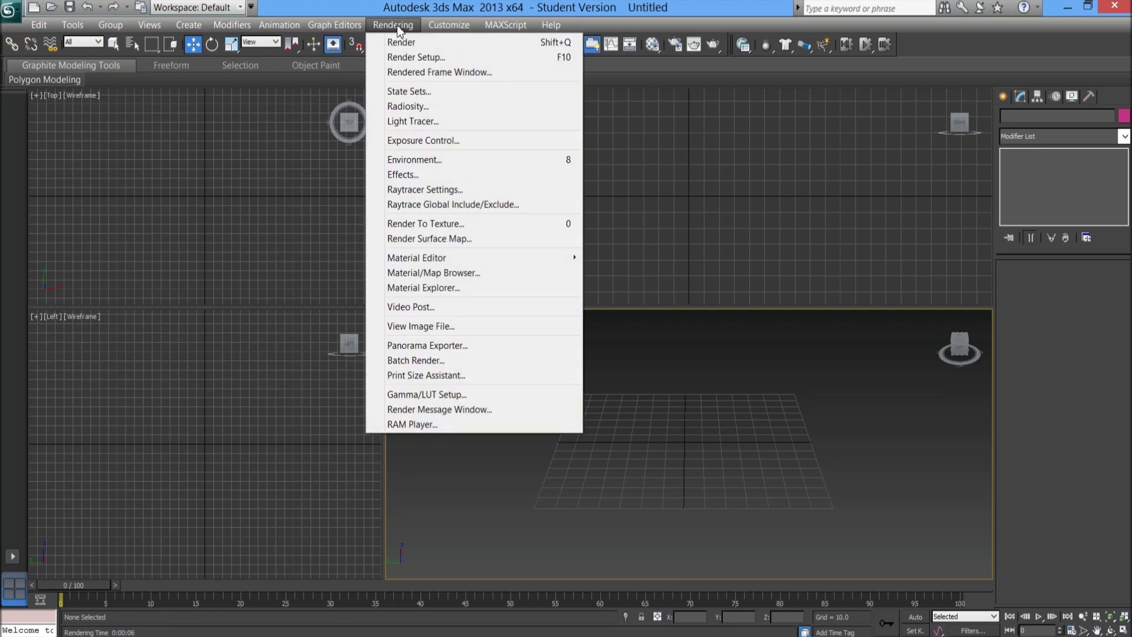
pyautogui.click(410, 59)
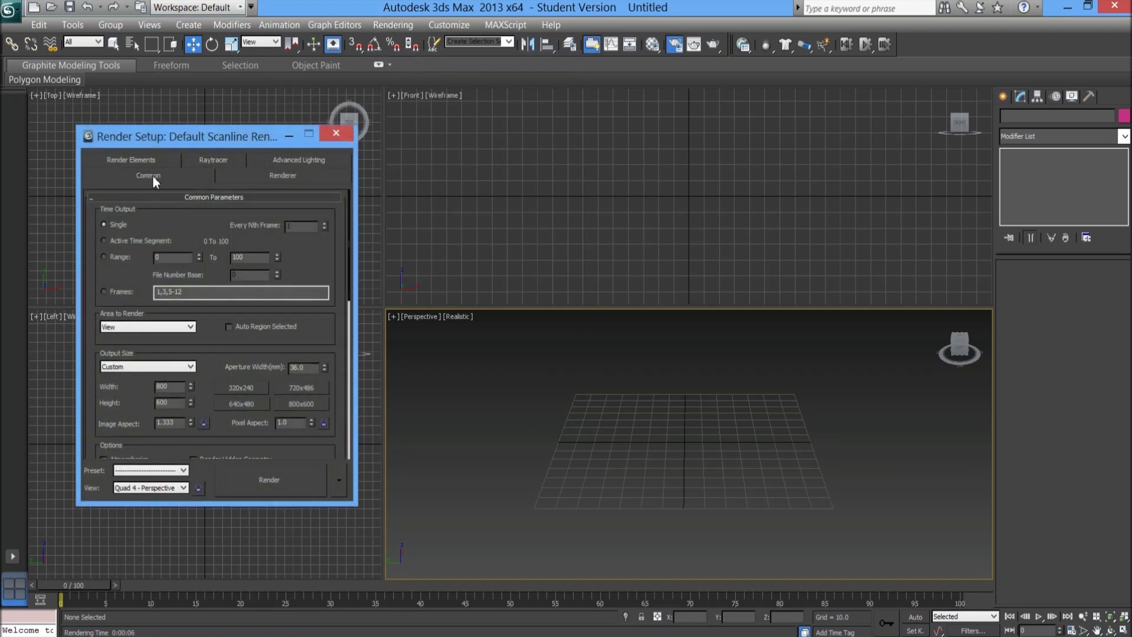
pyautogui.moveTo(351, 235); pyautogui.dragTo(352, 435)
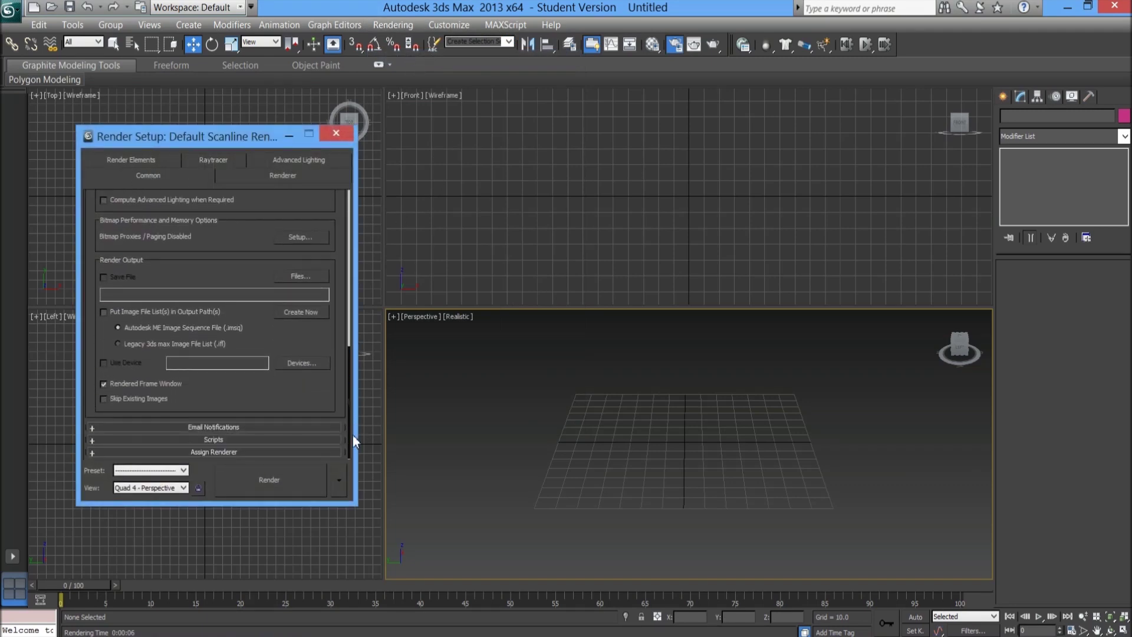
pyautogui.click(212, 452)
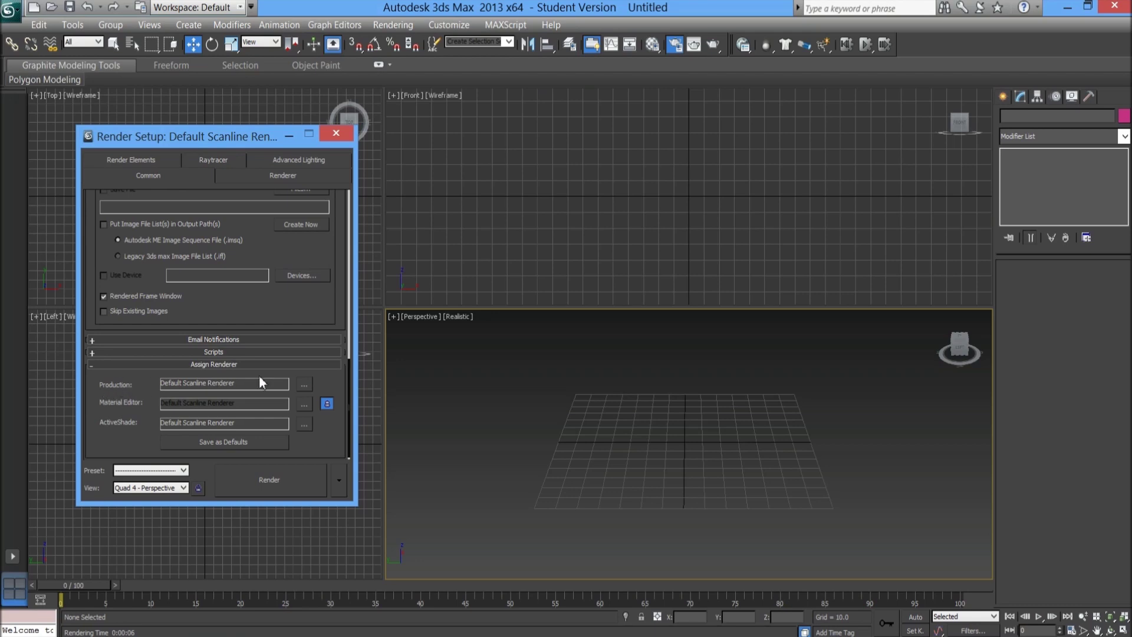
pyautogui.click(303, 384)
pyautogui.click(302, 386)
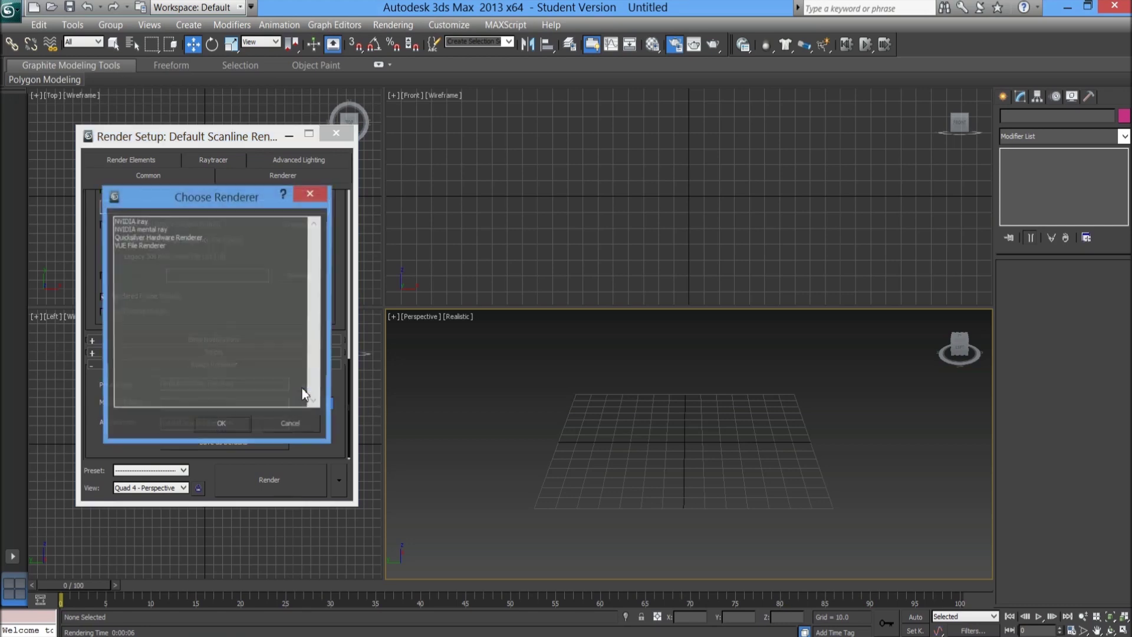
pyautogui.click(146, 231)
pyautogui.moveTo(153, 193); pyautogui.dragTo(417, 200)
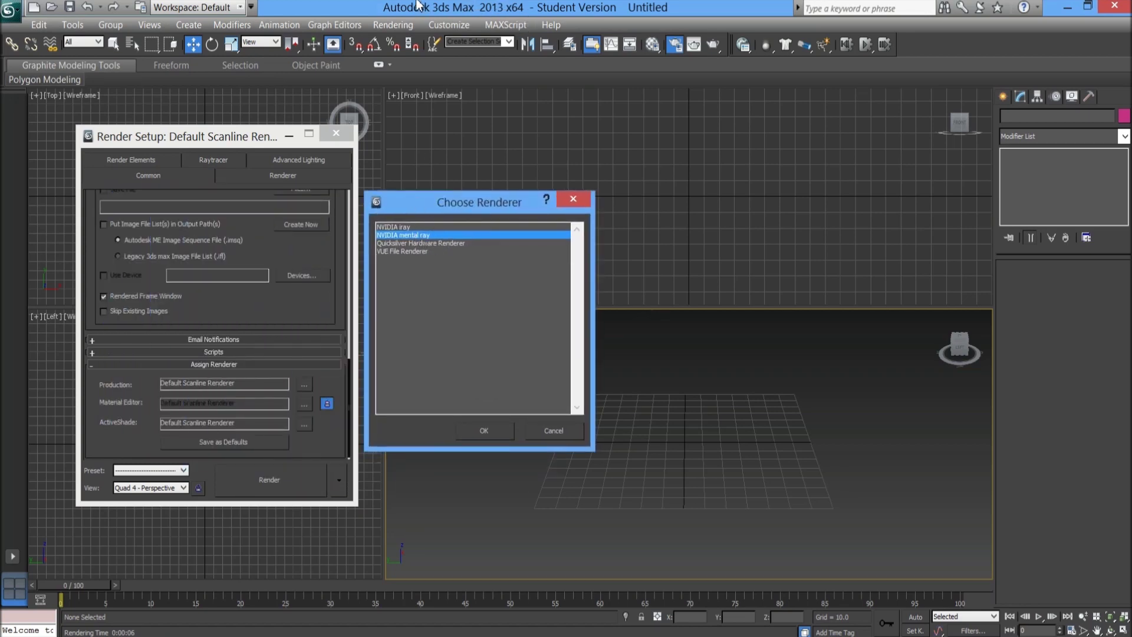
pyautogui.doubleClick(409, 236)
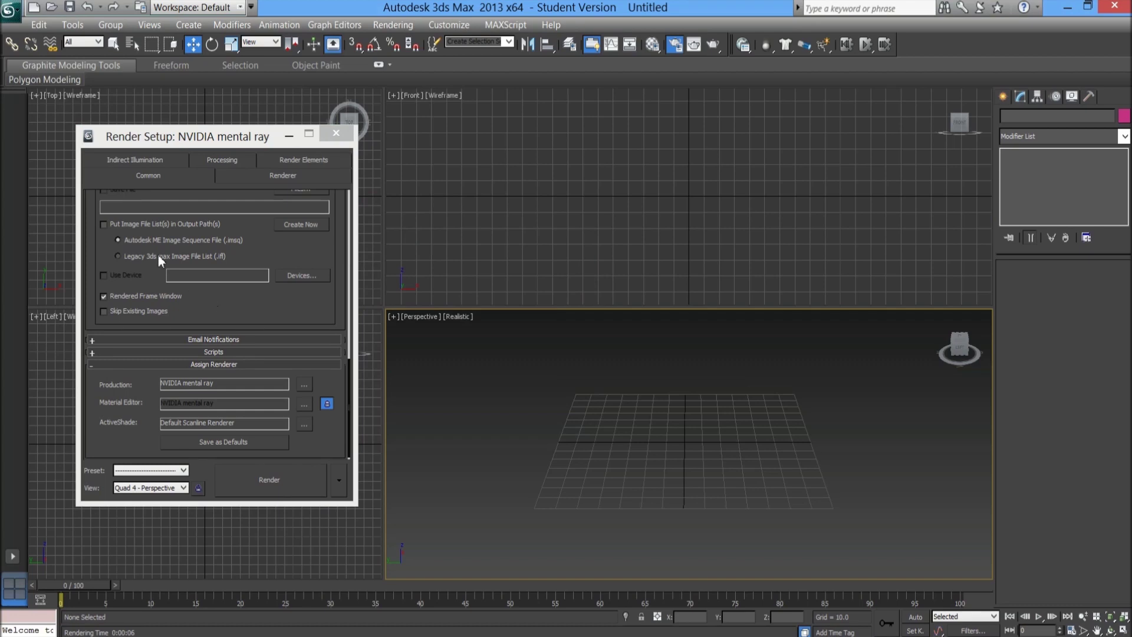
# Try a higher Final Gather precision preset for indirect illumination, return it to Draft, and close the render setup.
pyautogui.click(152, 165)
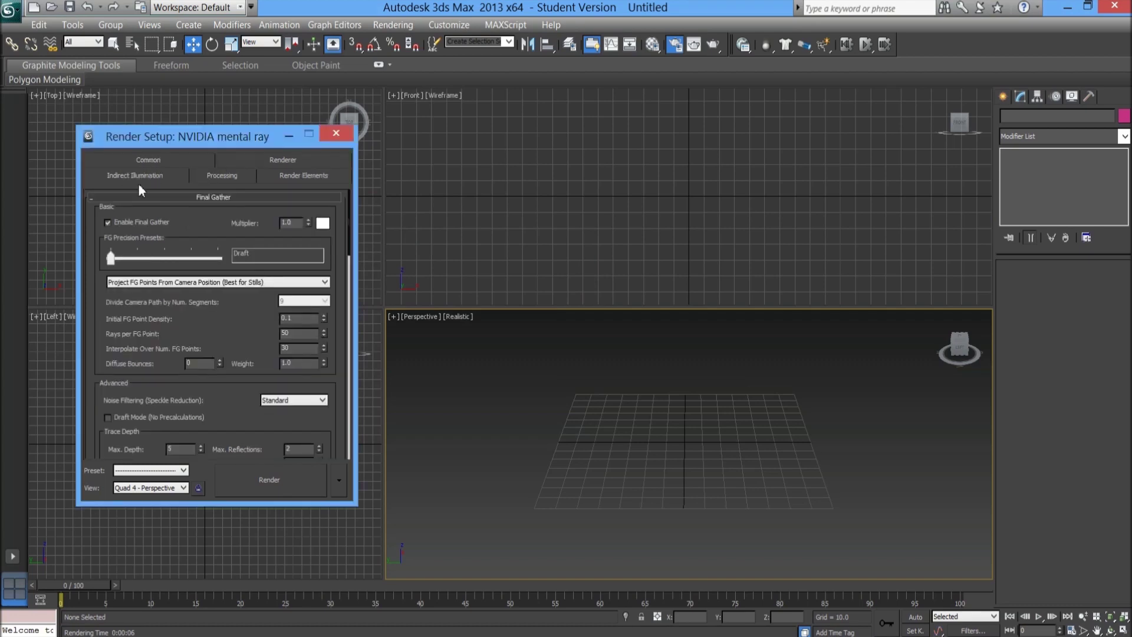
pyautogui.click(129, 164)
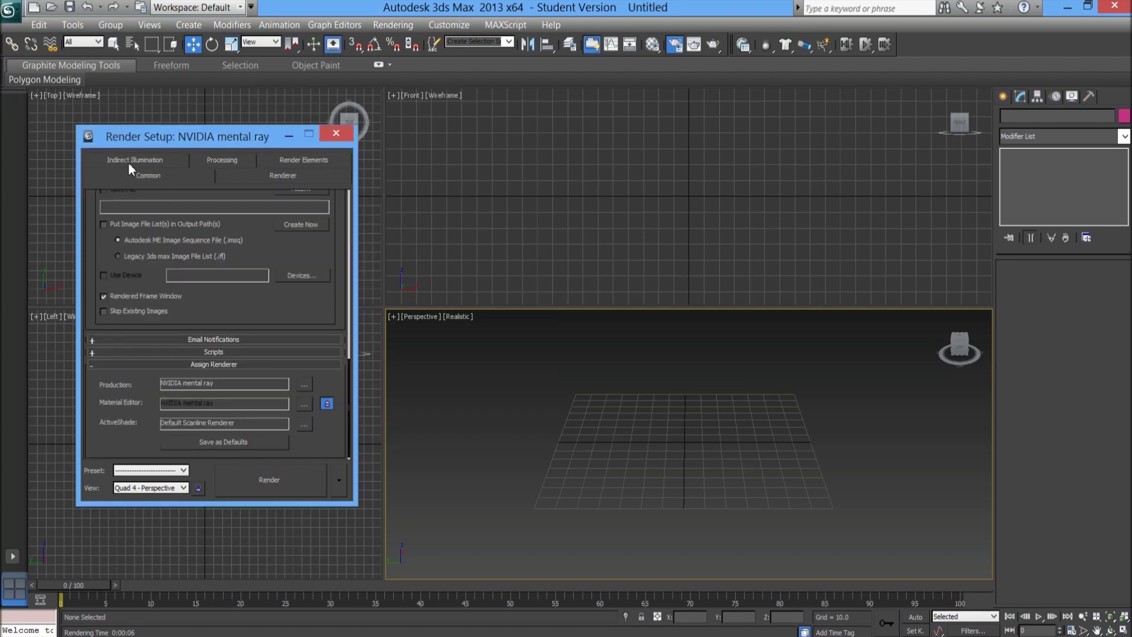
pyautogui.click(128, 161)
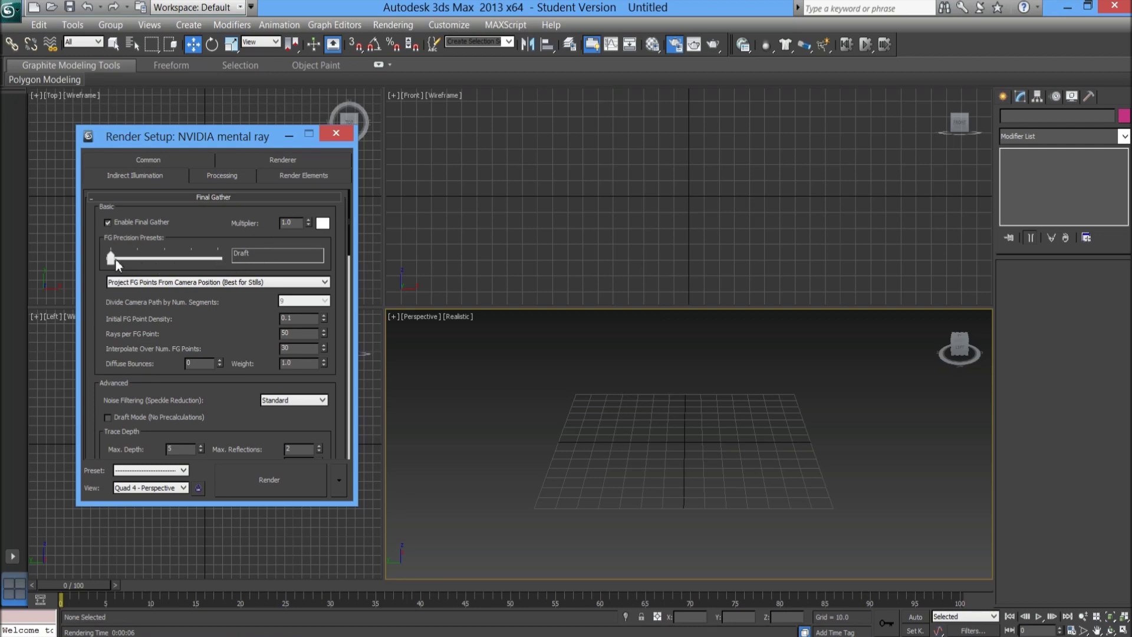
pyautogui.moveTo(112, 258); pyautogui.dragTo(165, 259)
pyautogui.moveTo(349, 244); pyautogui.dragTo(341, 182)
pyautogui.moveTo(166, 258); pyautogui.dragTo(112, 261)
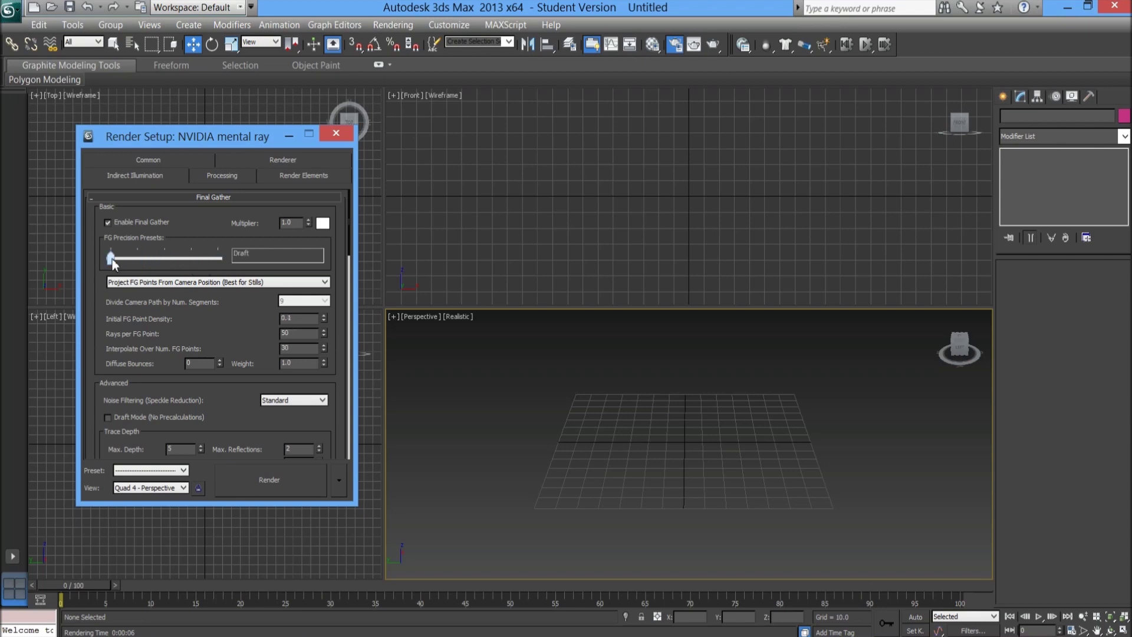
pyautogui.click(337, 135)
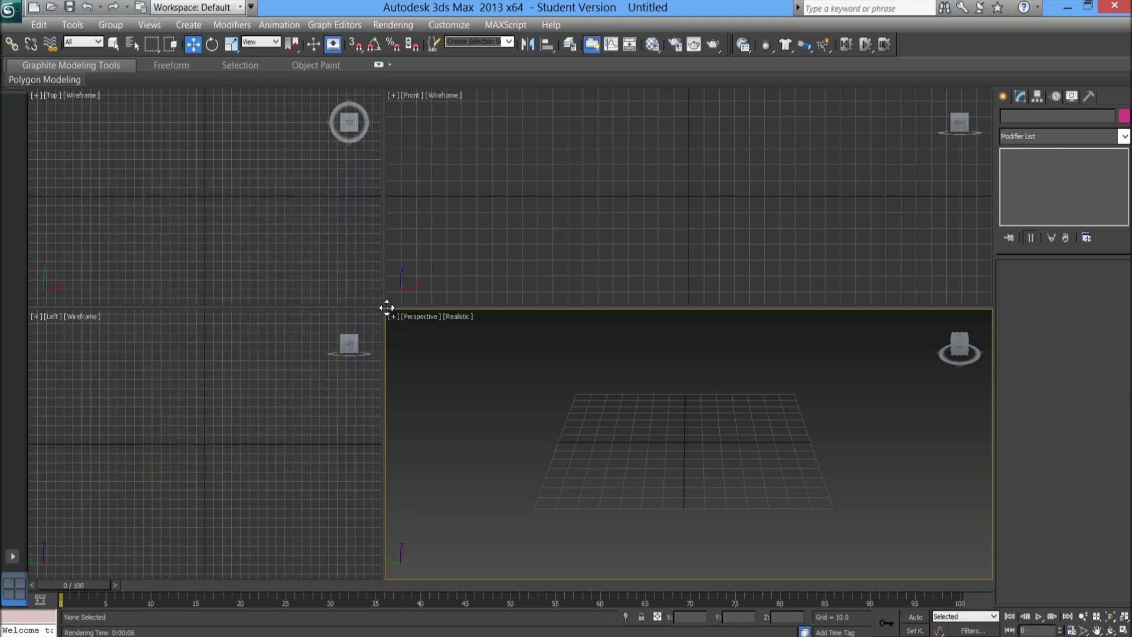
# Enlarge the Perspective viewport and create a ground plane about 182 long and 191 wide covering the grid.
pyautogui.moveTo(320, 231); pyautogui.dragTo(318, 229)
pyautogui.moveTo(497, 366)
pyautogui.mouseDown(button='middle')
pyautogui.moveTo(466, 390)
pyautogui.moveTo(504, 378)
pyautogui.mouseUp(button='middle')
pyautogui.click(1002, 96)
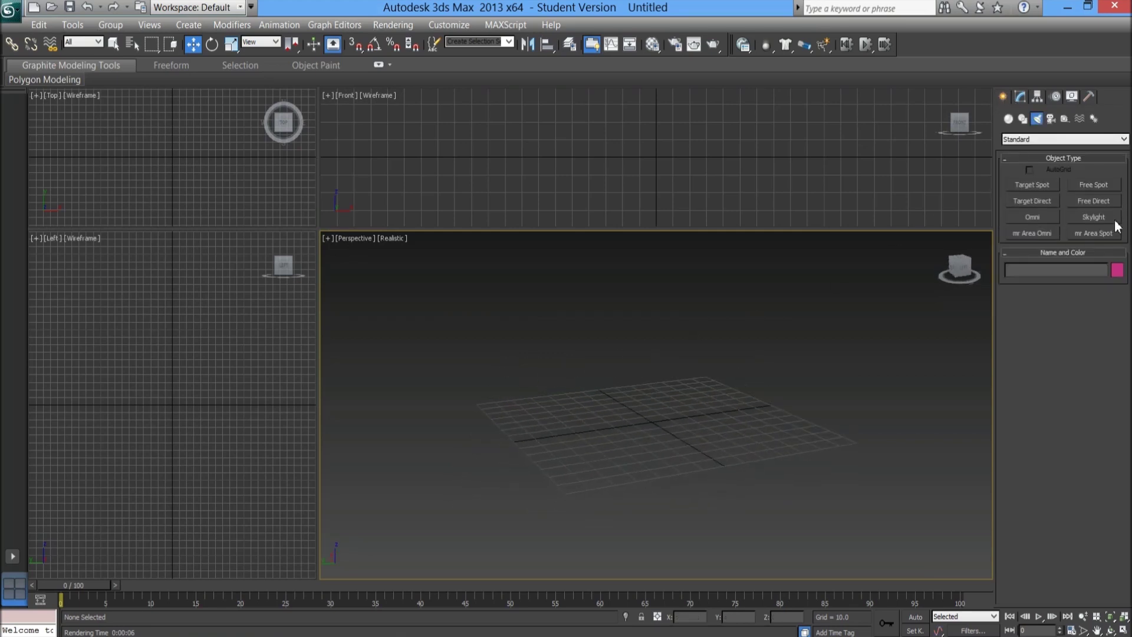
pyautogui.click(1008, 117)
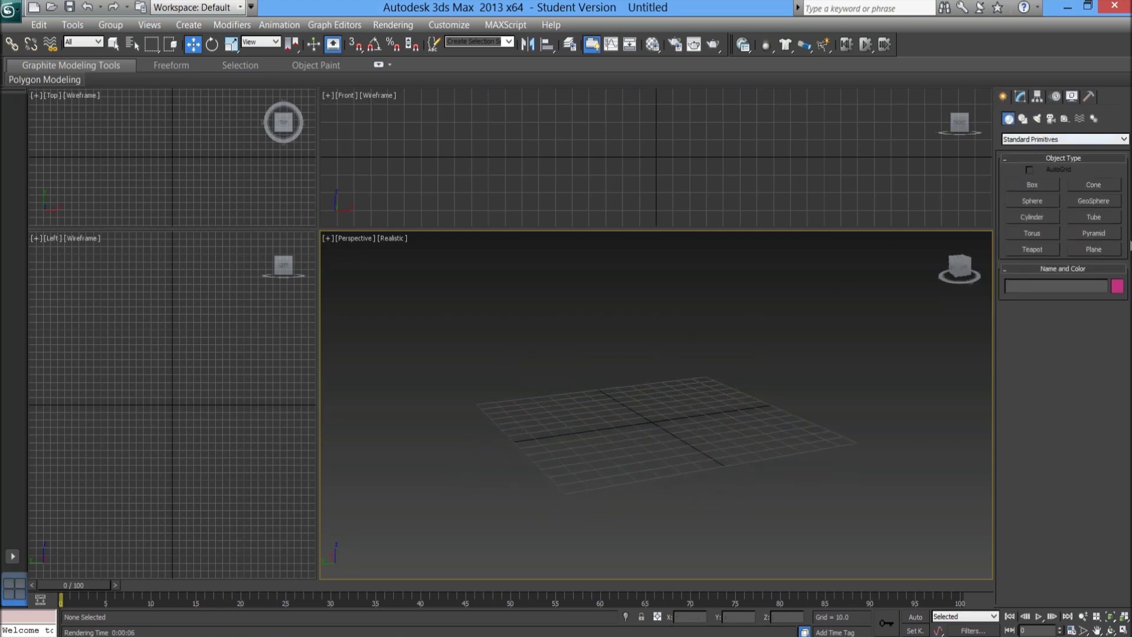
pyautogui.click(1094, 250)
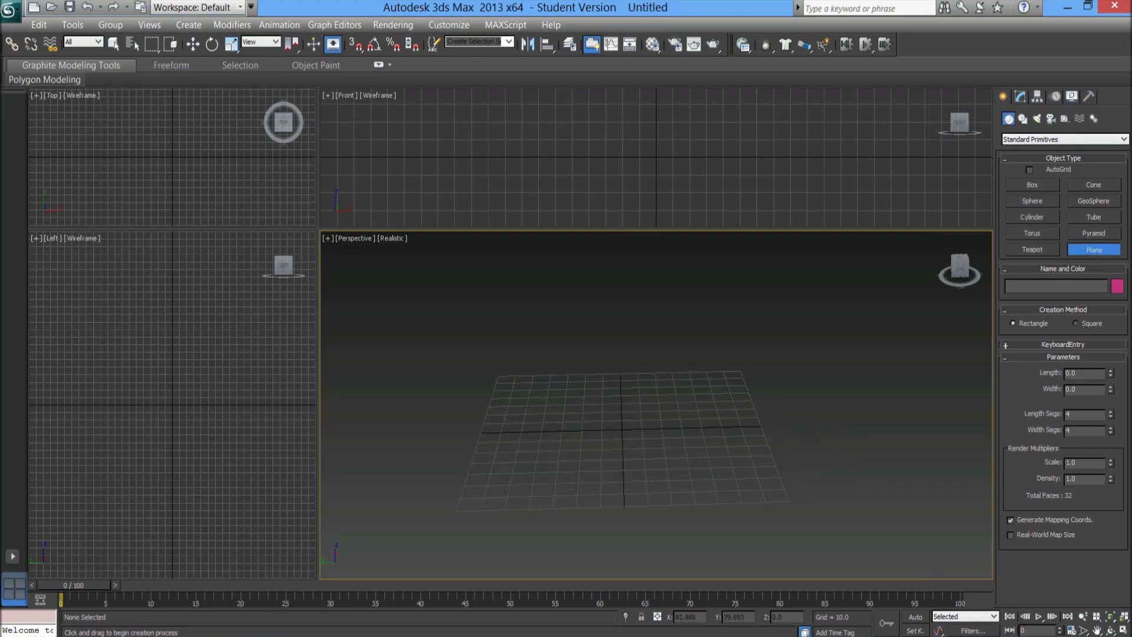
pyautogui.moveTo(485, 365); pyautogui.dragTo(884, 546)
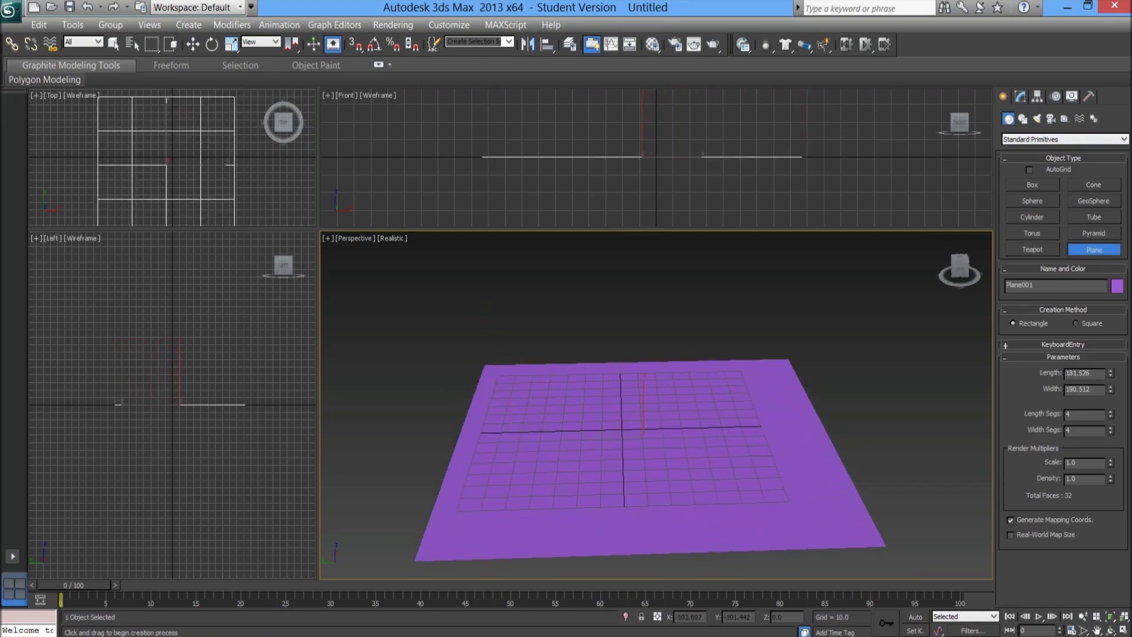
# Change the ground plane's object color to light grey.
pyautogui.click(1020, 98)
pyautogui.click(1124, 115)
pyautogui.click(594, 357)
pyautogui.click(643, 408)
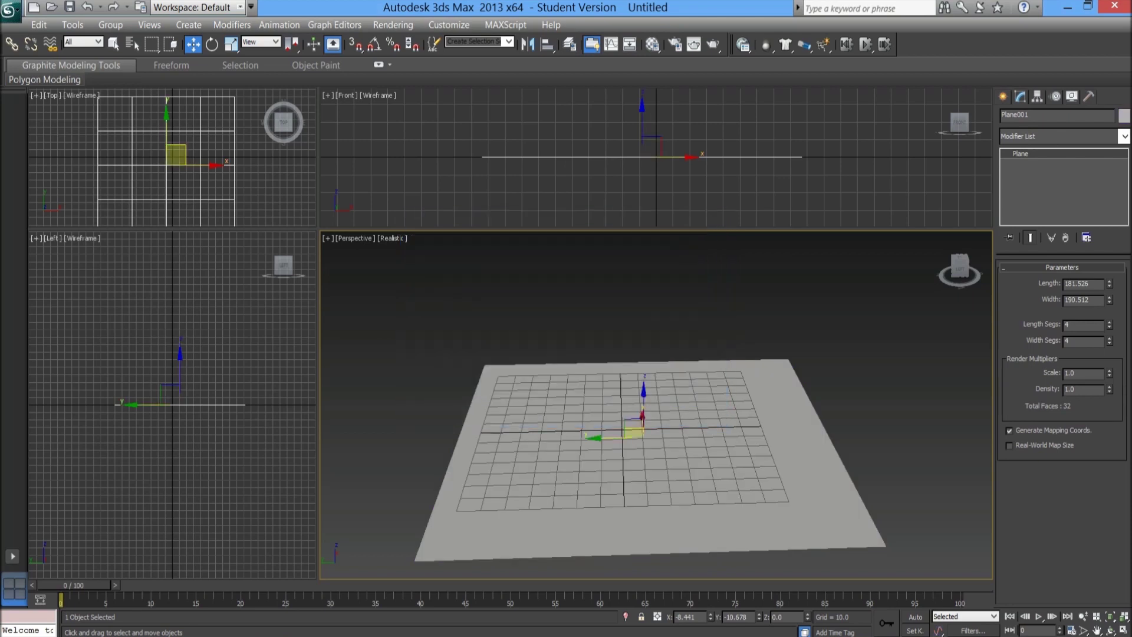
# Create a box about 48 long, 57 wide and 45 high on one side of the plane.
pyautogui.moveTo(645, 412)
pyautogui.keyDown('alt'); pyautogui.mouseDown(button='middle')
pyautogui.moveTo(672, 404)
pyautogui.moveTo(659, 402)
pyautogui.mouseUp(button='middle'); pyautogui.keyUp('alt')
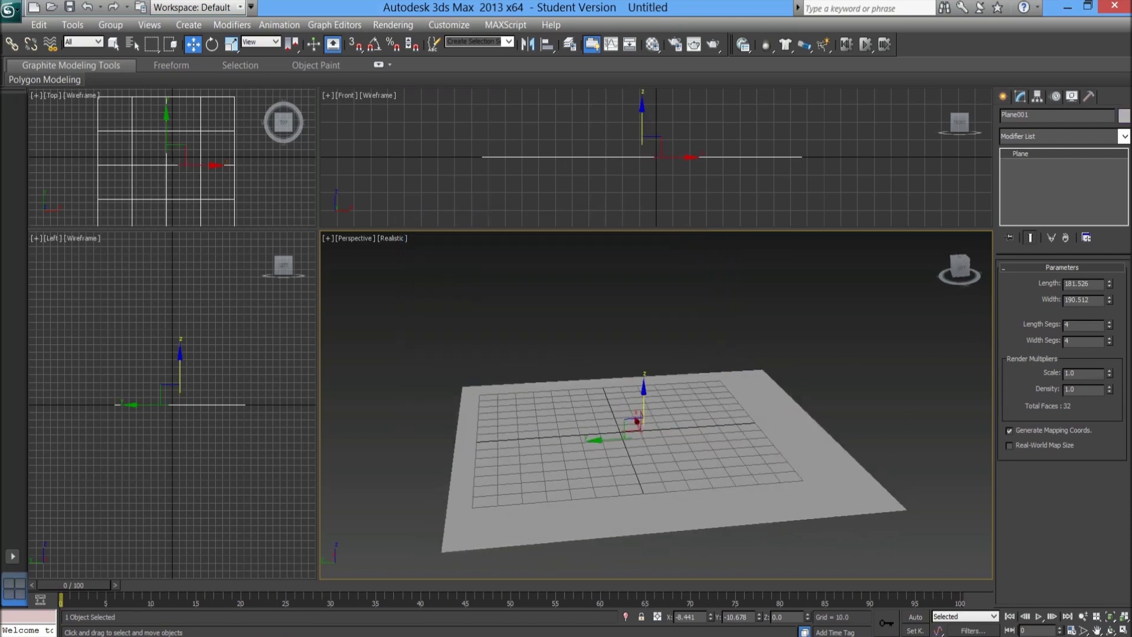
pyautogui.click(1003, 96)
pyautogui.click(1032, 185)
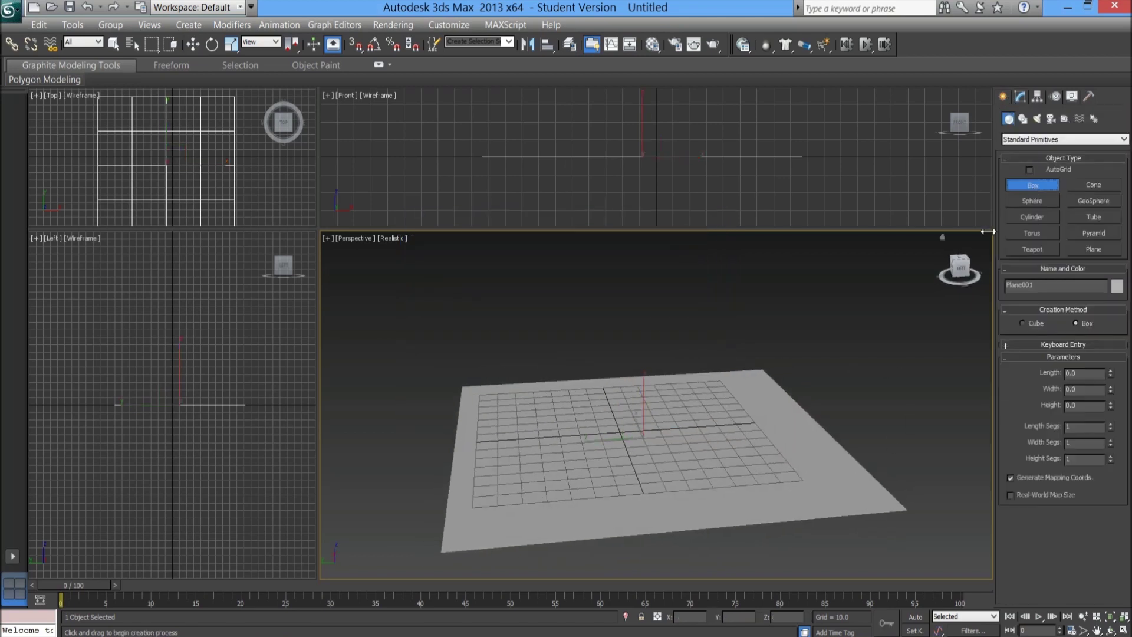
pyautogui.moveTo(693, 419); pyautogui.dragTo(818, 454)
pyautogui.click(824, 357)
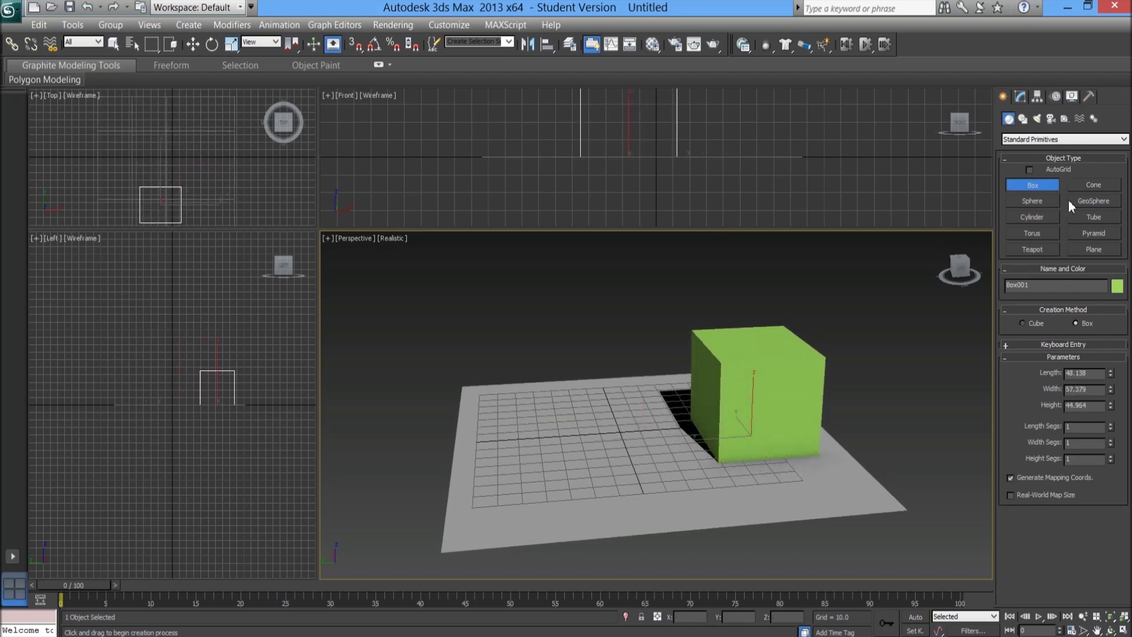
# Create a pointed cone beside the box with a base radius of about 27 and a height of about 58.
pyautogui.click(1094, 185)
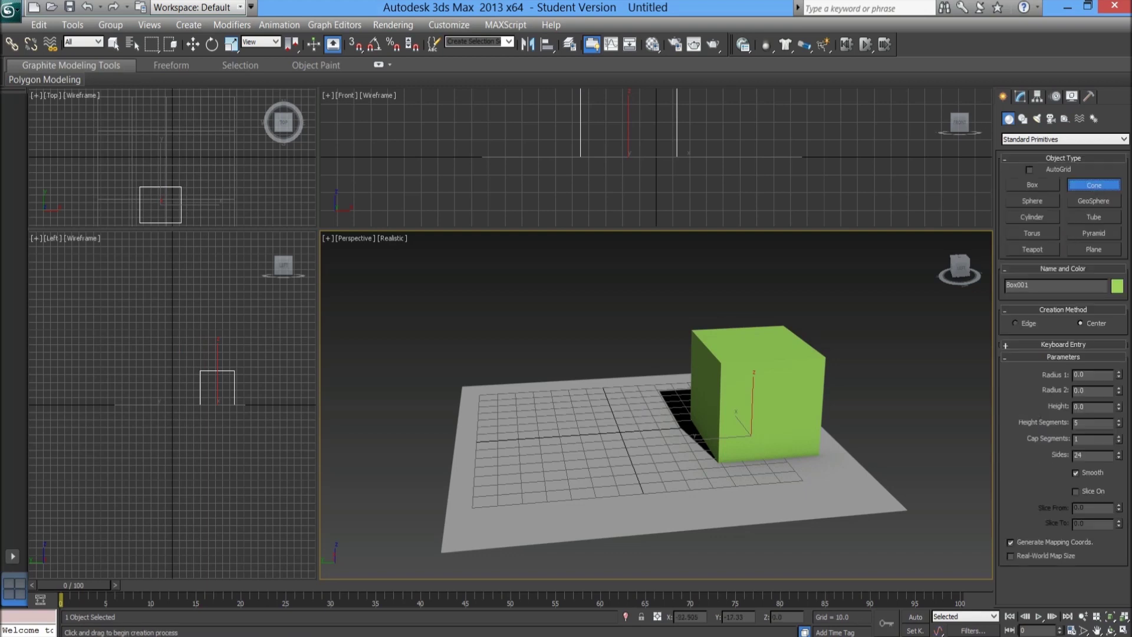
pyautogui.moveTo(187, 173); pyautogui.dragTo(196, 166)
pyautogui.click(628, 293)
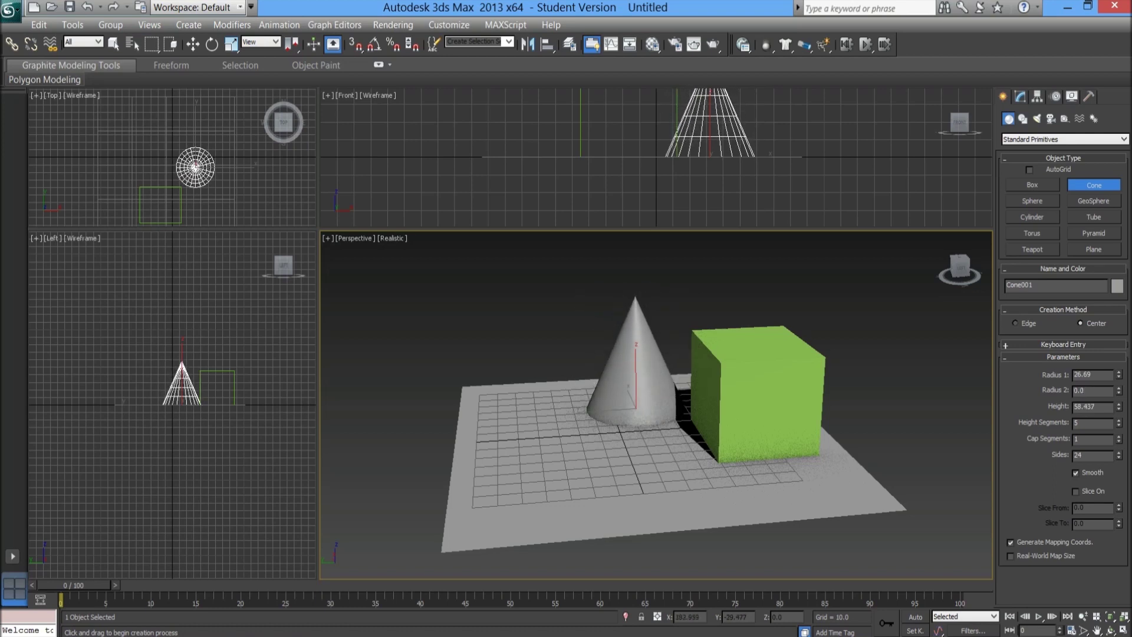
# Change the cone's object color to light blue from the basic color palette.
pyautogui.click(1020, 97)
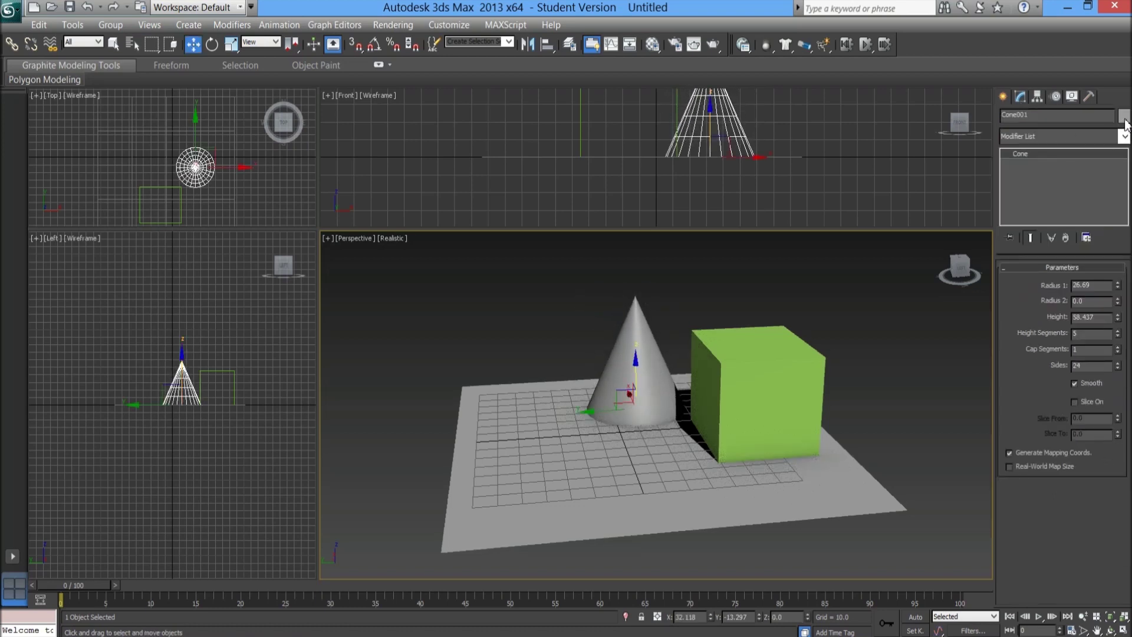
pyautogui.click(1124, 117)
pyautogui.click(628, 319)
pyautogui.click(591, 299)
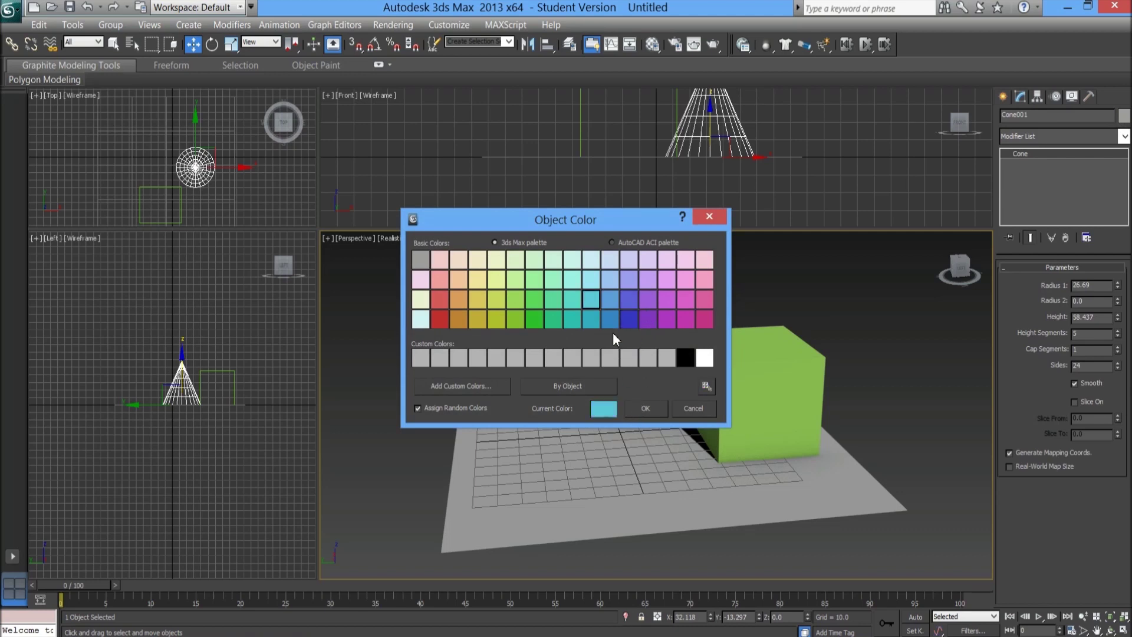
pyautogui.click(645, 408)
# Create a sphere of about 25 radius on the cone's other side and raise it to about Z 21.
pyautogui.click(1002, 97)
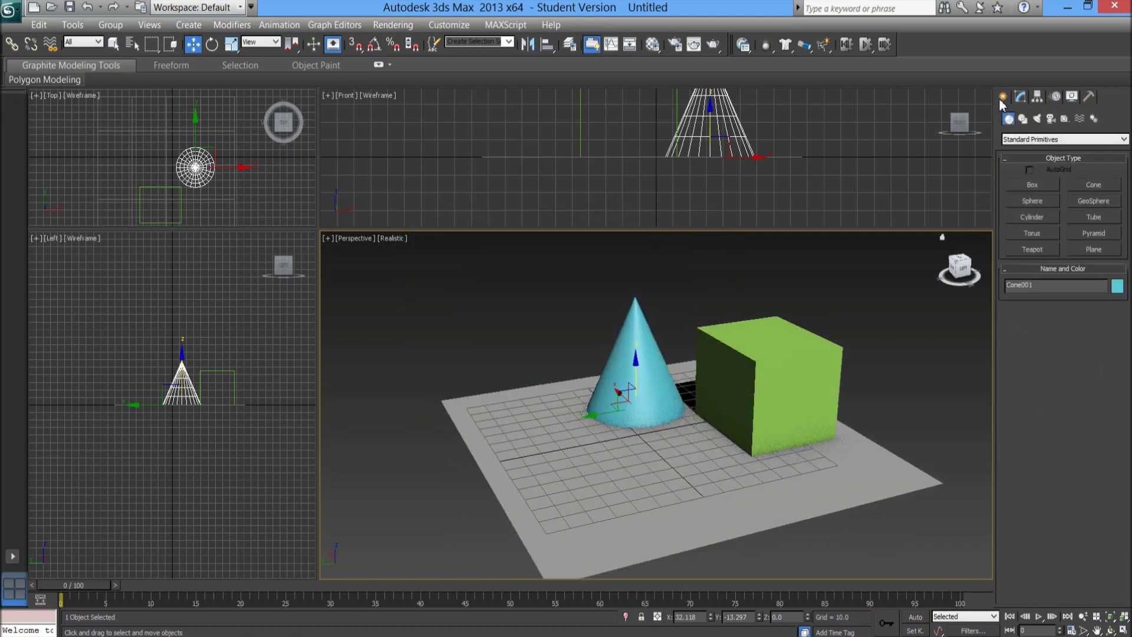
pyautogui.click(1048, 201)
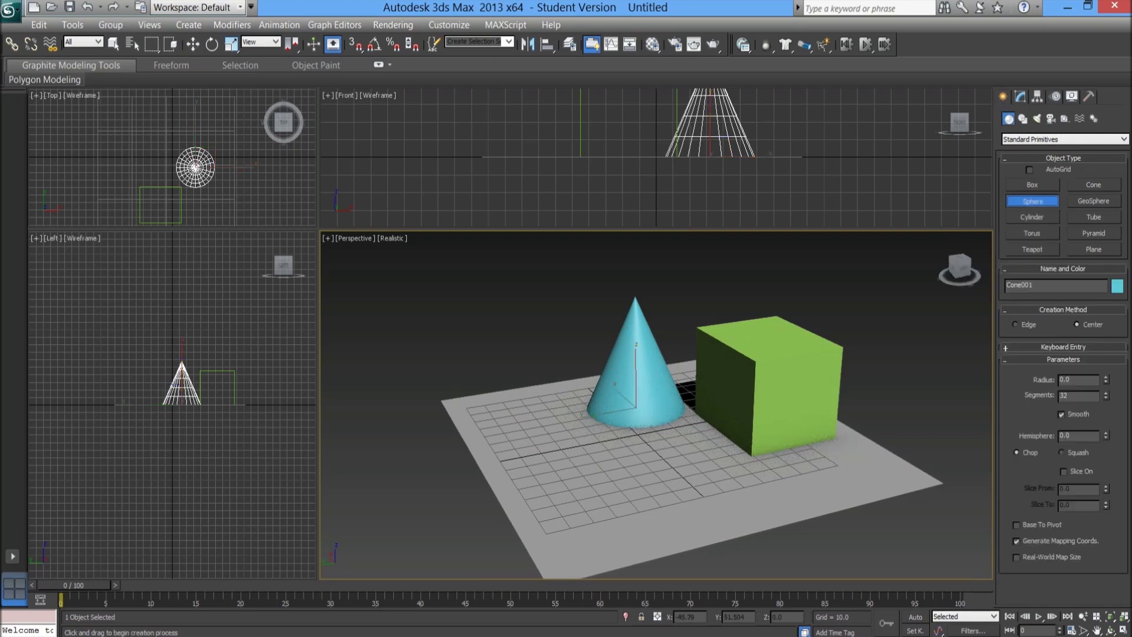
pyautogui.moveTo(554, 469); pyautogui.dragTo(499, 459)
pyautogui.click(192, 45)
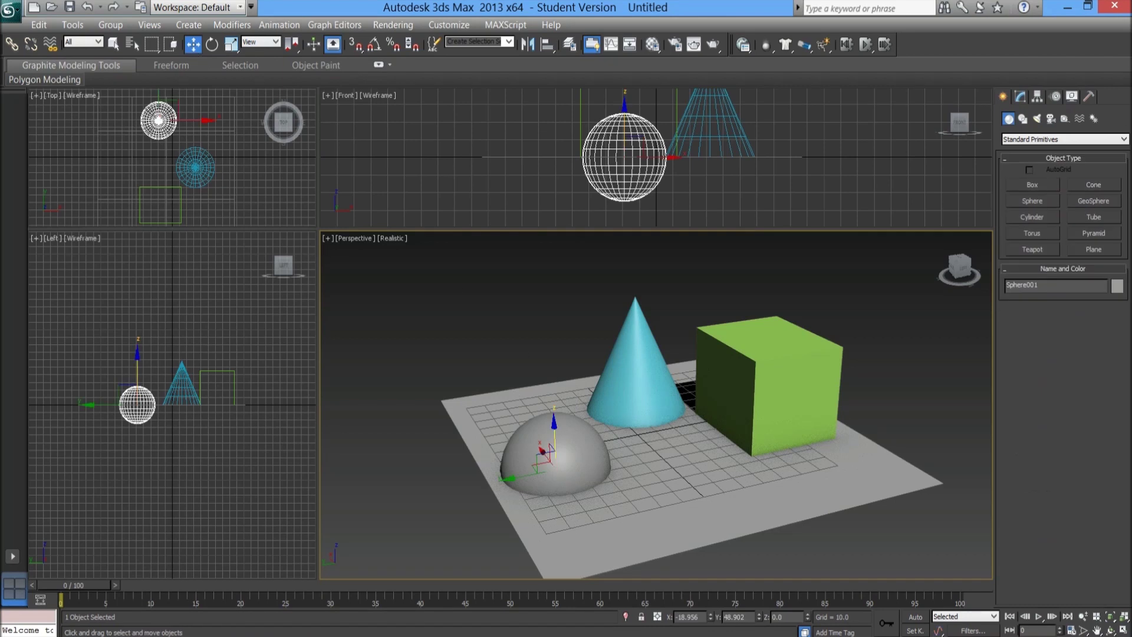
pyautogui.moveTo(553, 430); pyautogui.dragTo(552, 386)
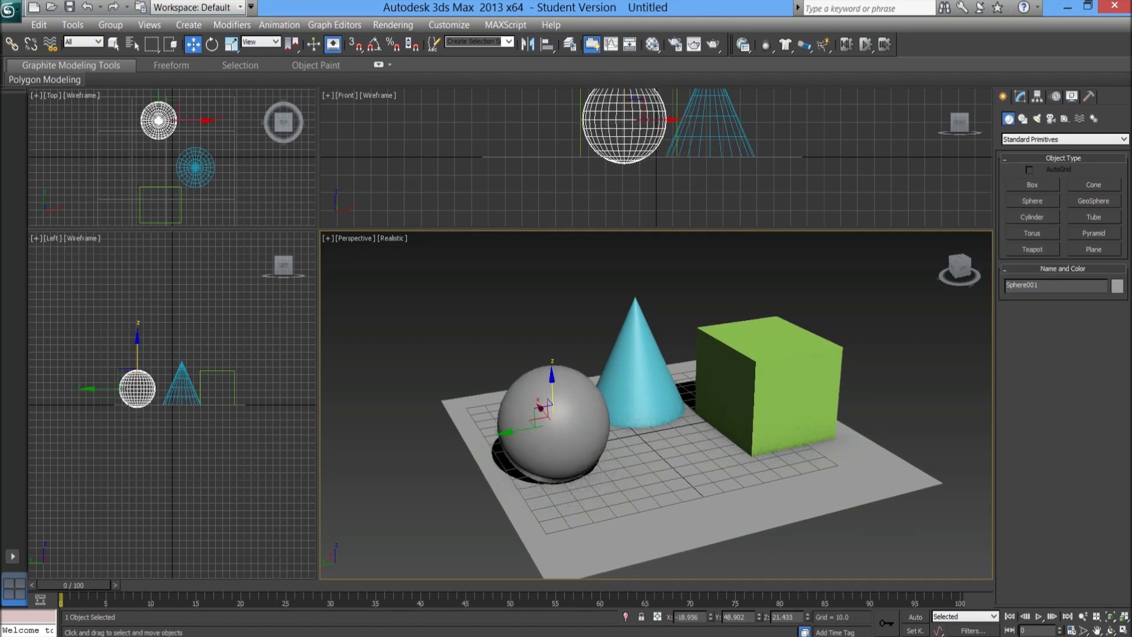
# Change the sphere's object color to red from the basic color palette.
pyautogui.click(1019, 97)
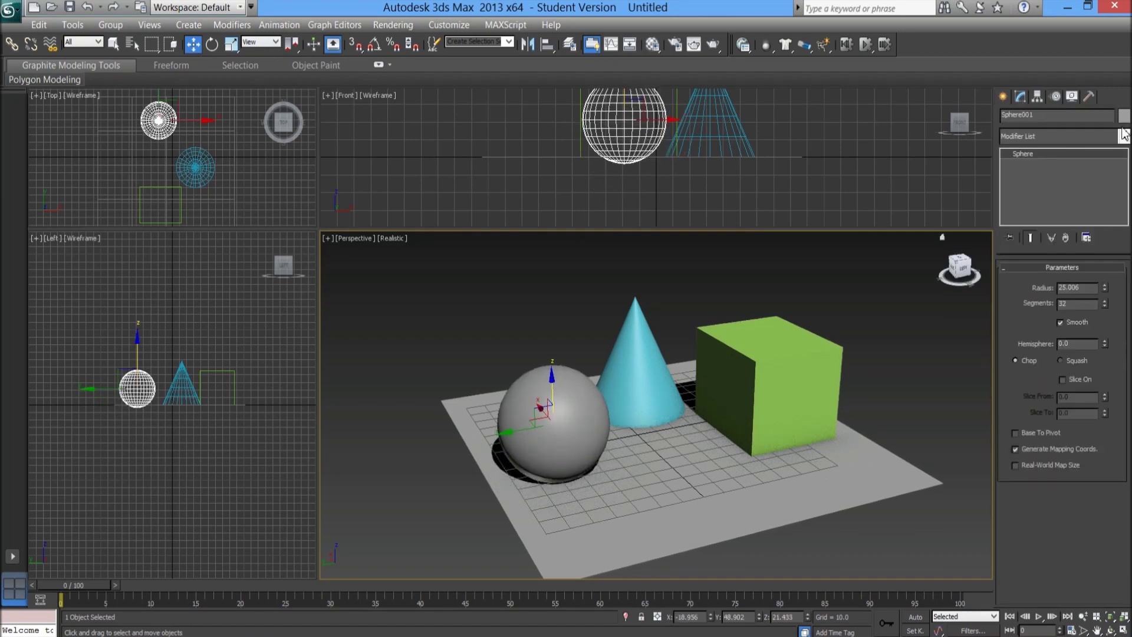
pyautogui.click(1124, 115)
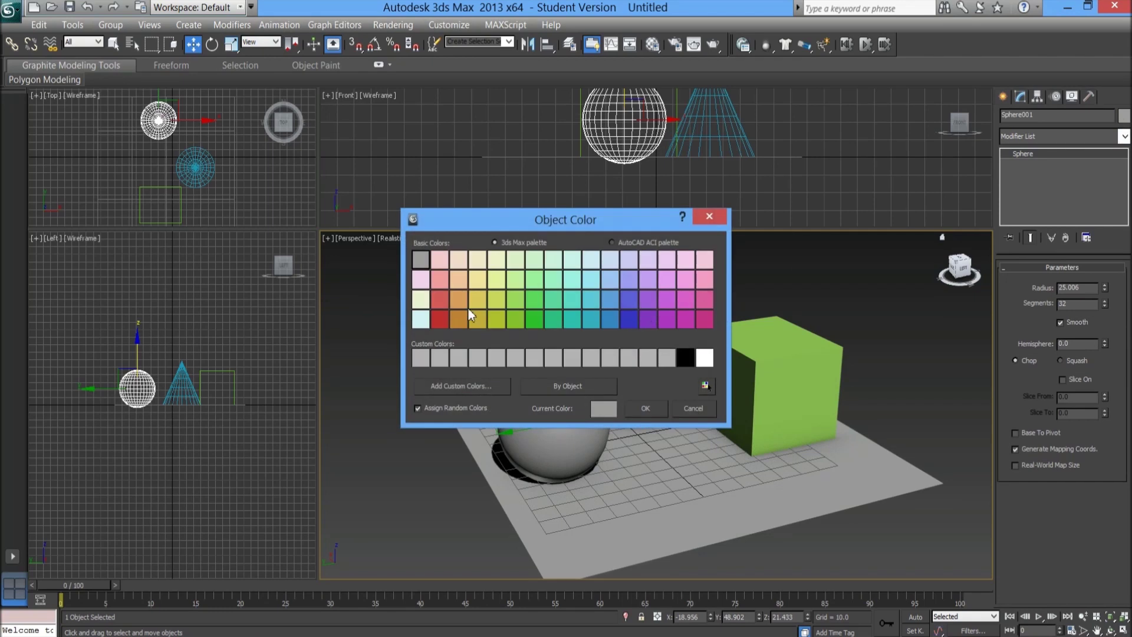
pyautogui.click(439, 319)
pyautogui.click(645, 408)
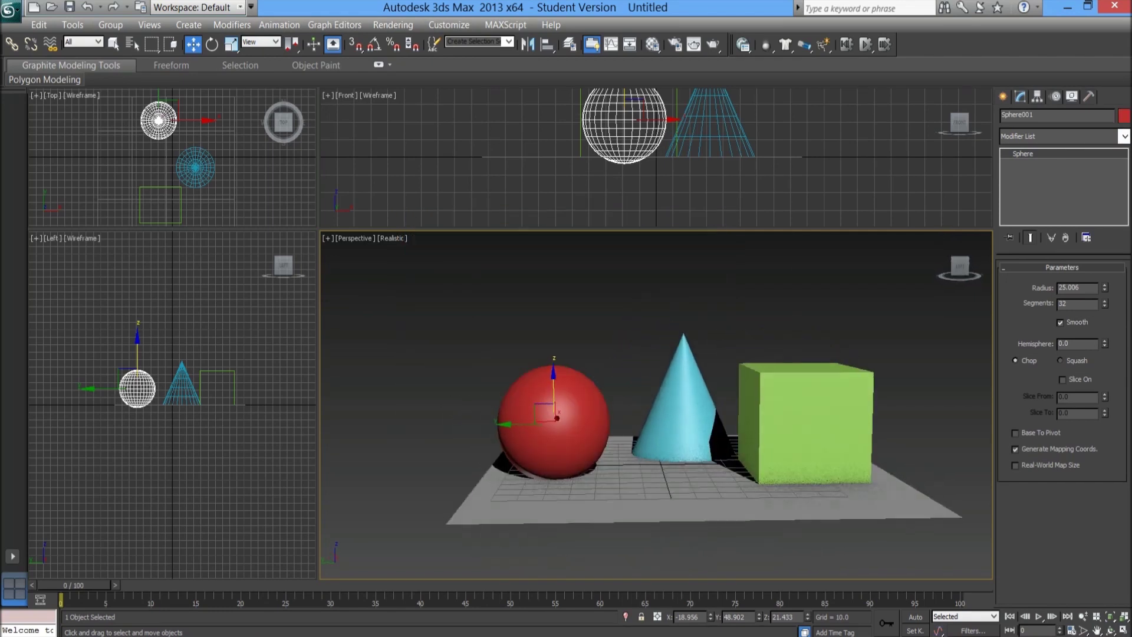
# Raise the sphere to about Z 24 and move it across the plane to about X -37, Y 16.
pyautogui.moveTo(554, 377); pyautogui.dragTo(553, 371)
pyautogui.keyDown('alt'); pyautogui.moveTo(553, 372); pyautogui.dragTo(543, 448, button='middle'); pyautogui.keyUp('alt')
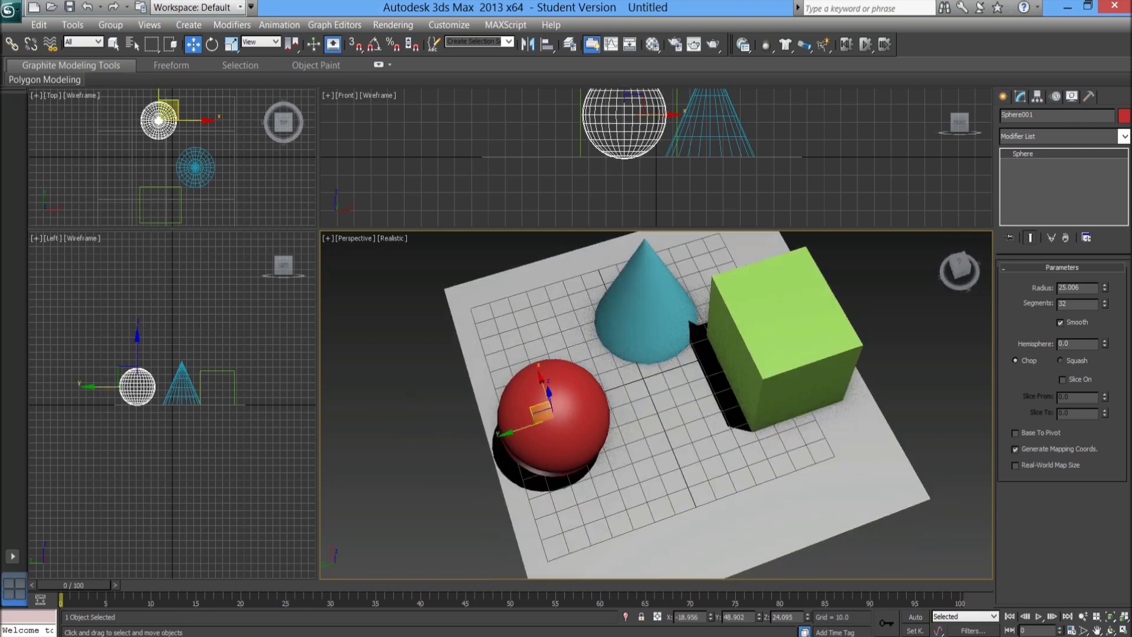
pyautogui.moveTo(541, 412); pyautogui.dragTo(625, 425)
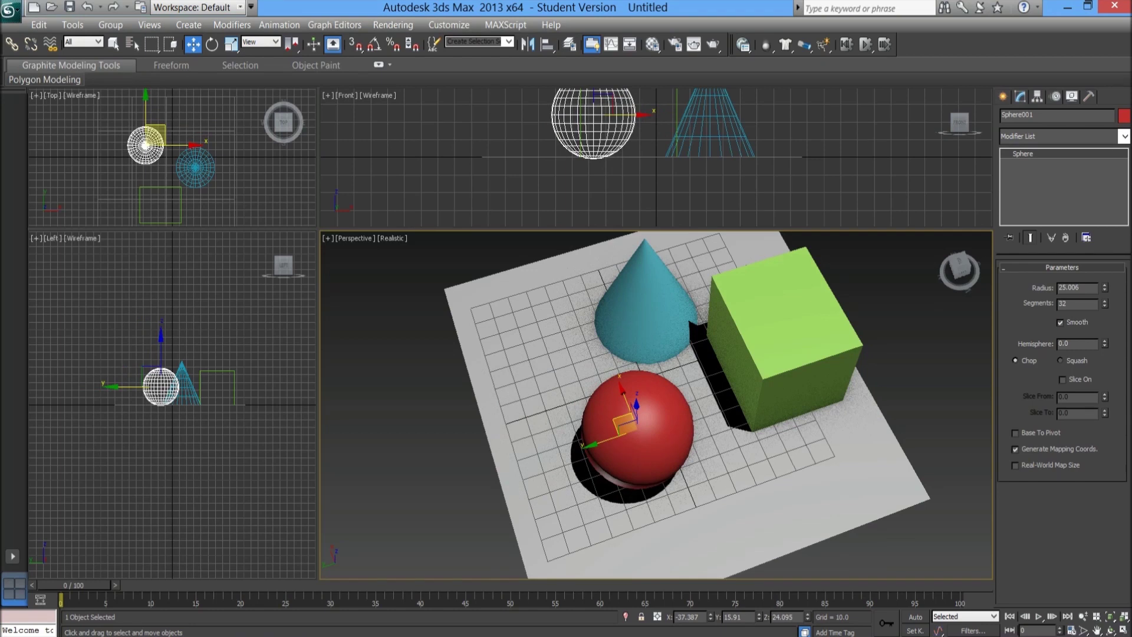
# Move the cone along Y, away from the box, so it stands behind the sphere.
pyautogui.click(638, 312)
pyautogui.moveTo(620, 326); pyautogui.dragTo(578, 340)
pyautogui.keyDown('alt'); pyautogui.moveTo(577, 340); pyautogui.dragTo(572, 301, button='middle'); pyautogui.keyUp('alt')
# Move the ground plane along the Y axis to about -21 beneath the three objects.
pyautogui.click(621, 519)
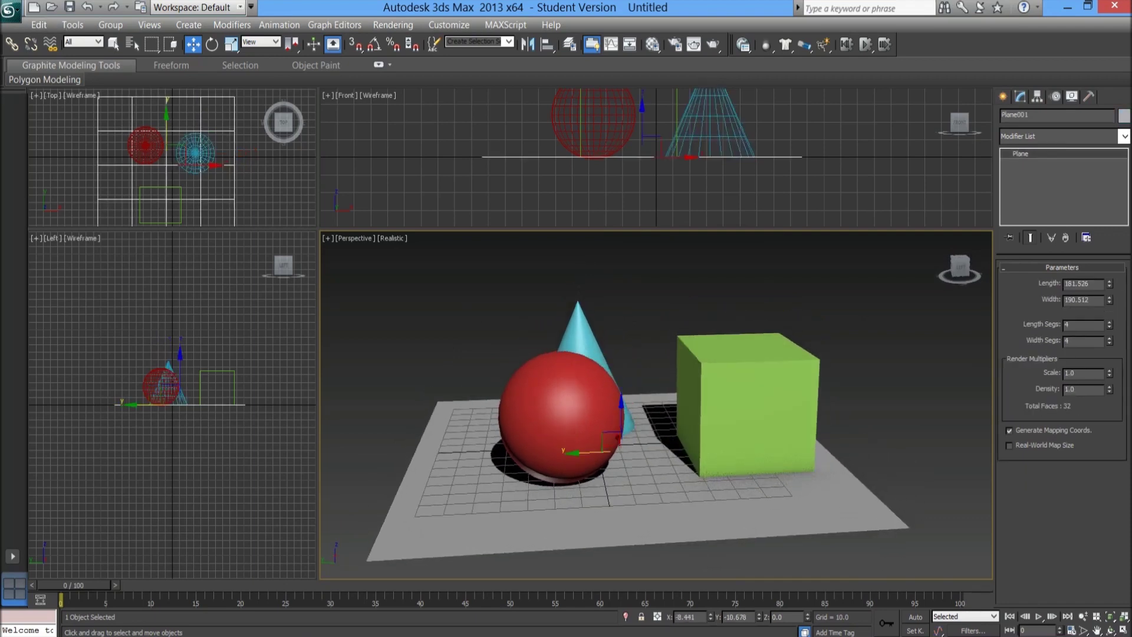
pyautogui.moveTo(589, 452); pyautogui.dragTo(619, 452)
pyautogui.keyDown('alt'); pyautogui.moveTo(619, 451); pyautogui.dragTo(610, 425, button='middle'); pyautogui.keyUp('alt')
pyautogui.scroll(-1, 636, 430)
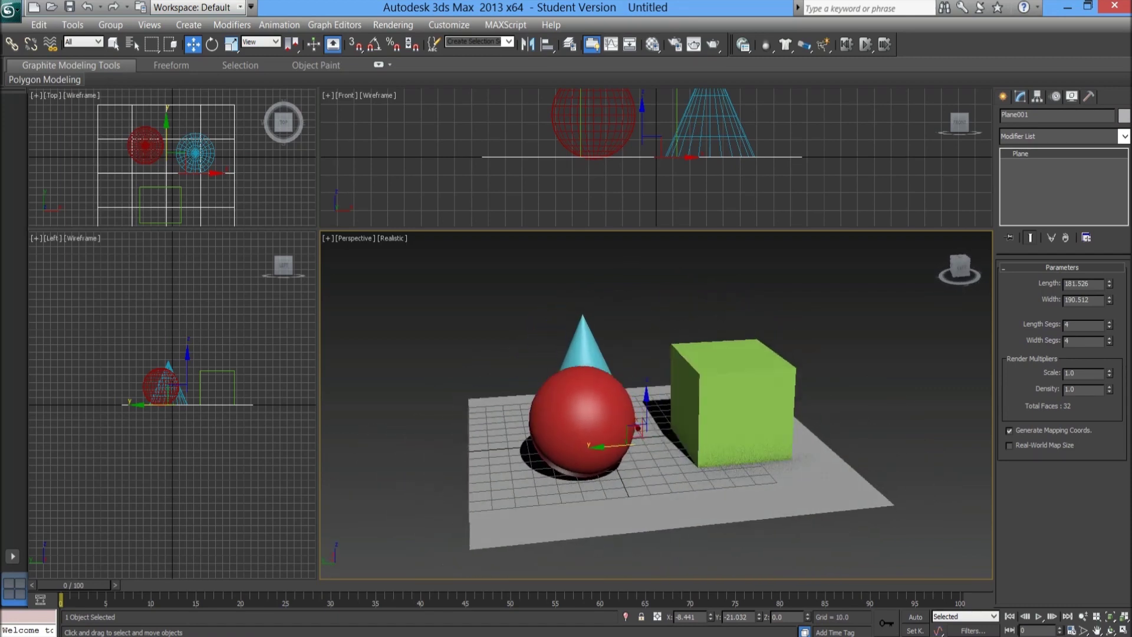
# Compare the Perspective viewport's Shaded and Realistic display styles on the scene objects.
pyautogui.click(391, 239)
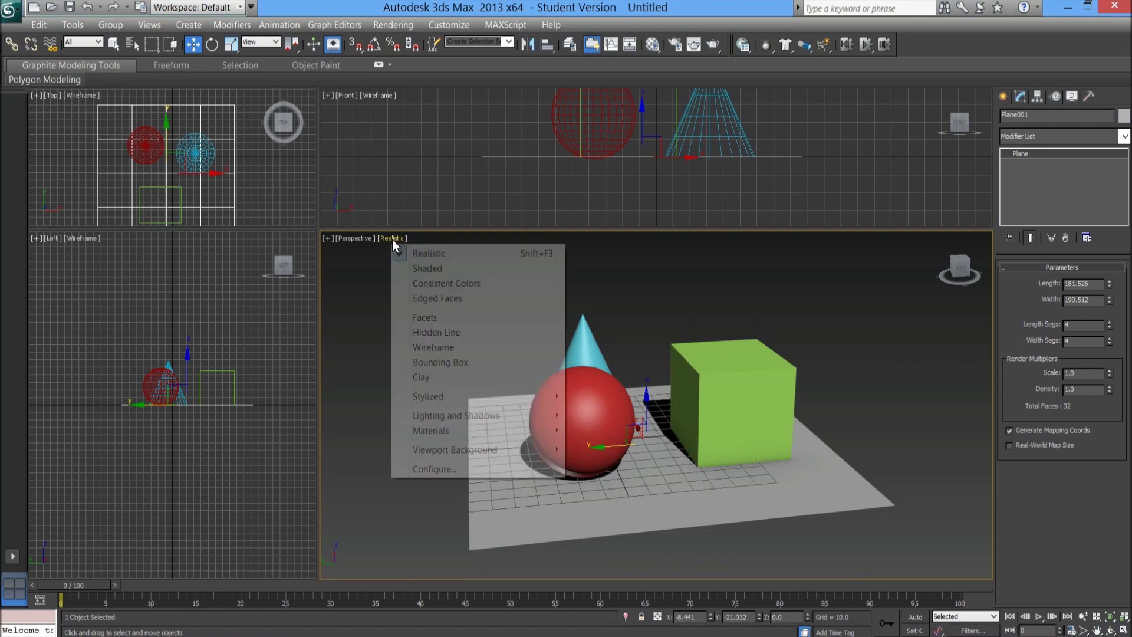
pyautogui.click(430, 271)
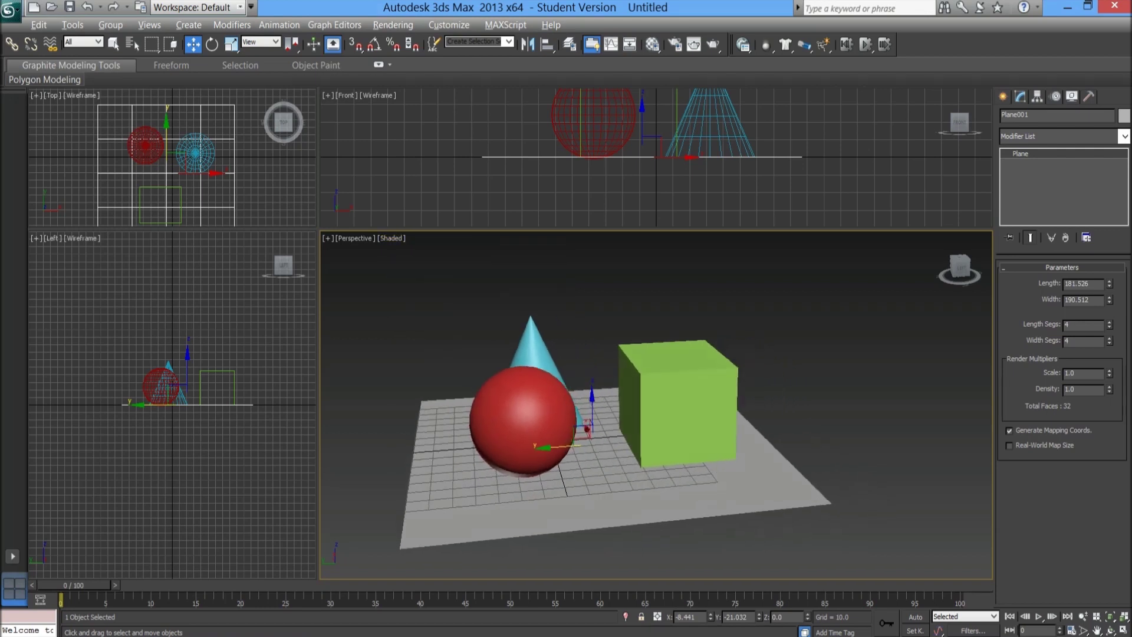
pyautogui.moveTo(580, 418)
pyautogui.keyDown('alt'); pyautogui.mouseDown(button='middle')
pyautogui.moveTo(592, 445)
pyautogui.moveTo(604, 425)
pyautogui.moveTo(583, 427)
pyautogui.mouseUp(button='middle'); pyautogui.keyUp('alt')
pyautogui.moveTo(583, 427); pyautogui.dragTo(645, 410, button='middle')
pyautogui.scroll(2, 651, 413)
pyautogui.click(393, 241)
pyautogui.click(429, 254)
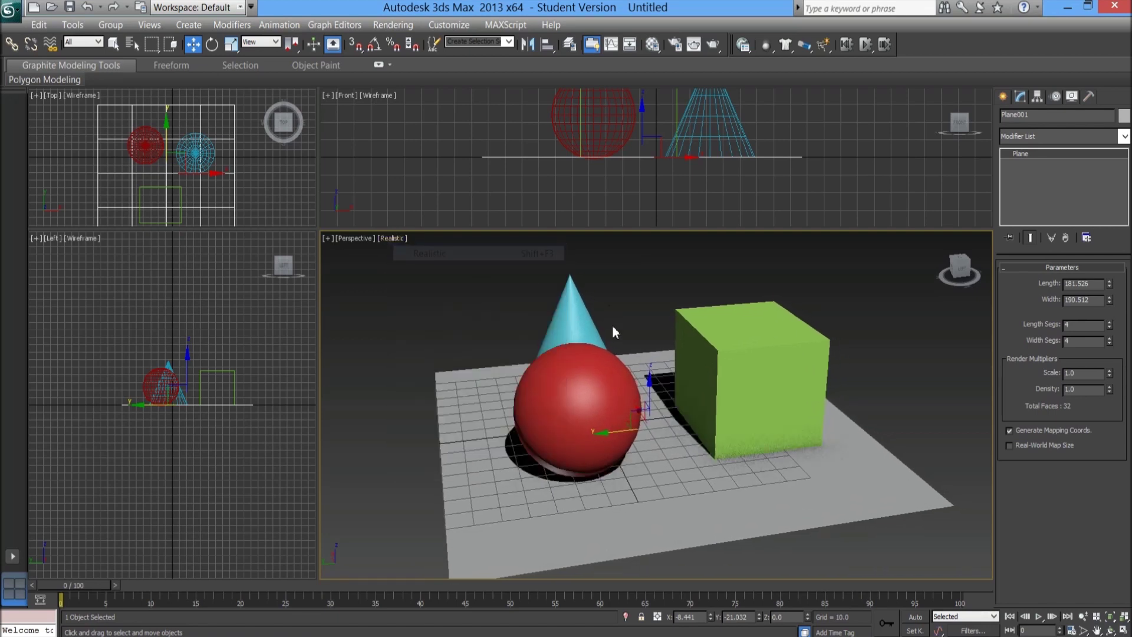
# Set the Perspective viewport's display style to Shaded.
pyautogui.click(387, 240)
pyautogui.click(439, 268)
pyautogui.click(392, 239)
pyautogui.click(384, 240)
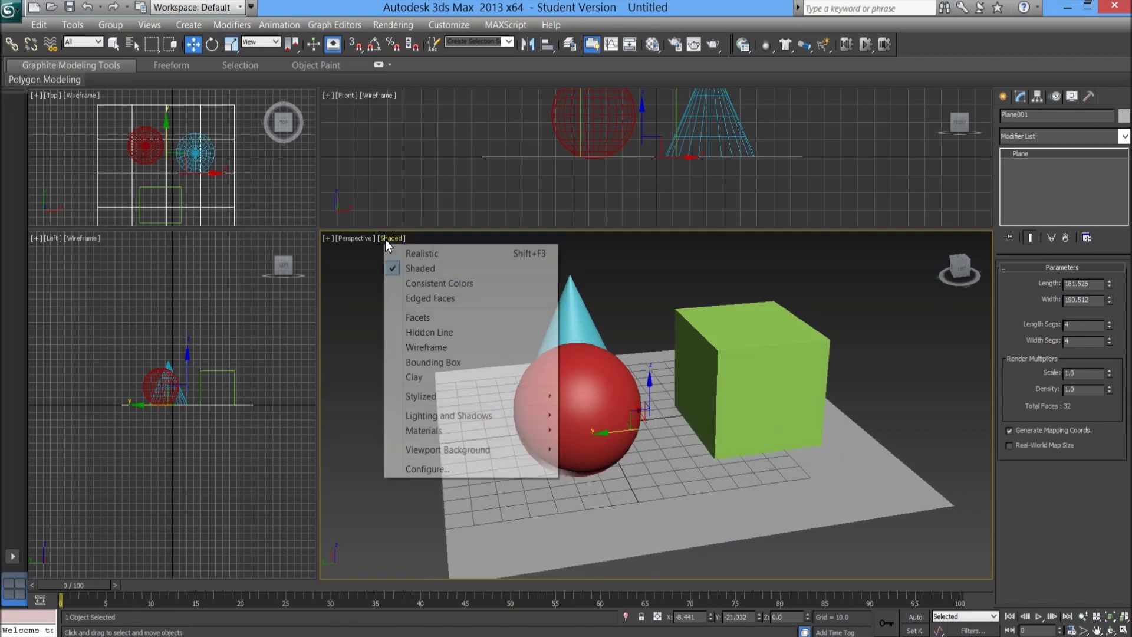
pyautogui.click(419, 269)
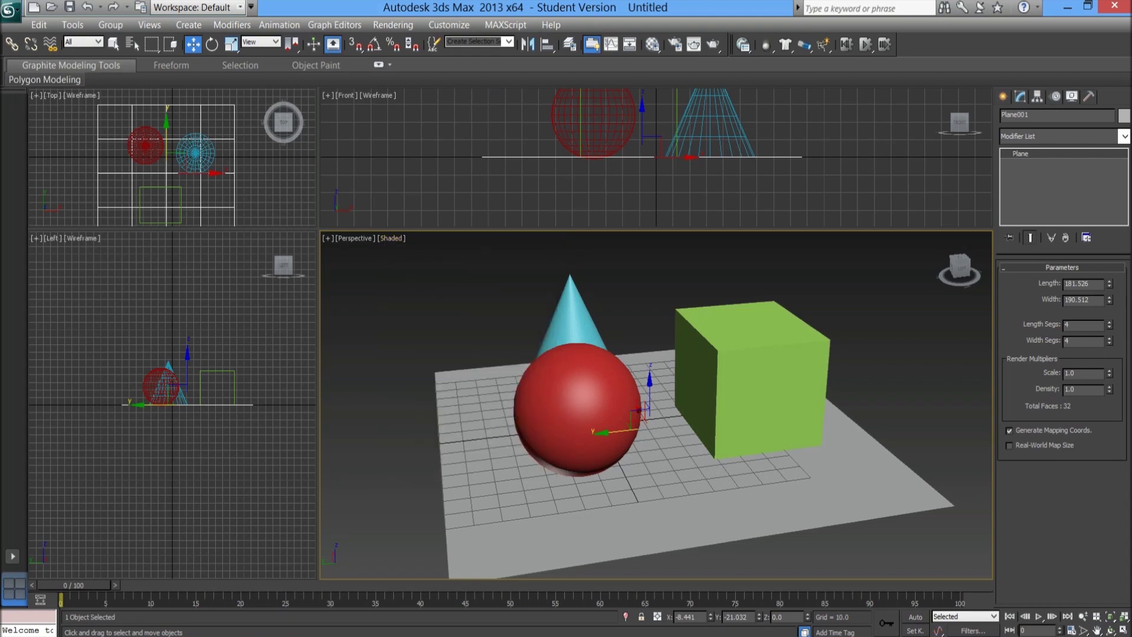
# Place a photometric Free Light beyond the box at about X -175, Y -177, accepting mr Photographic Exposure Control.
pyautogui.click(1004, 98)
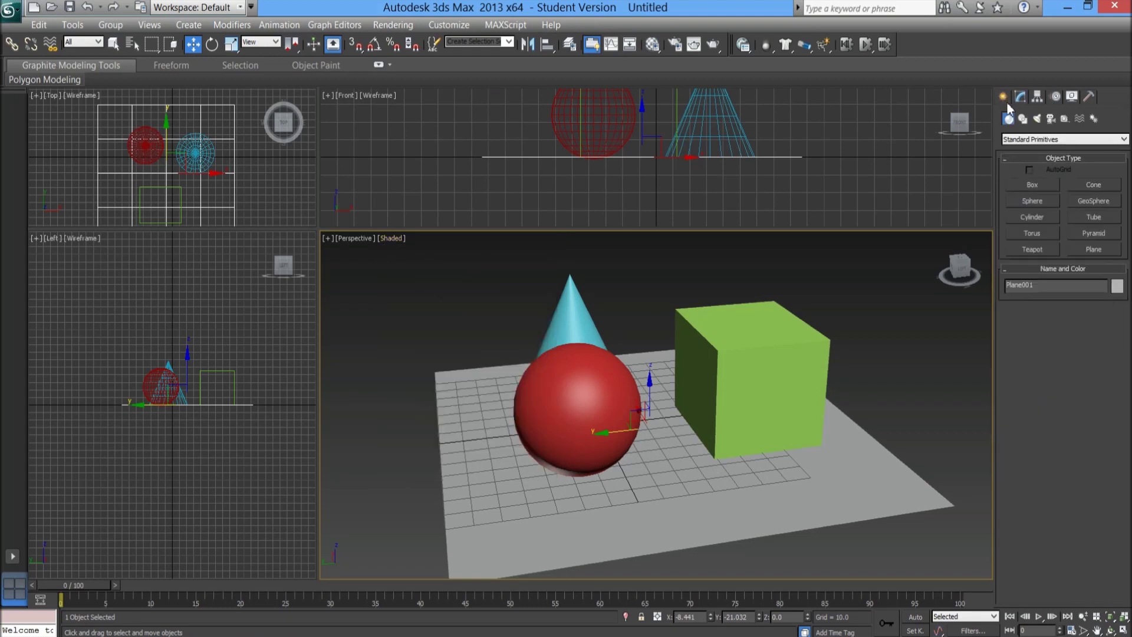
pyautogui.click(1035, 120)
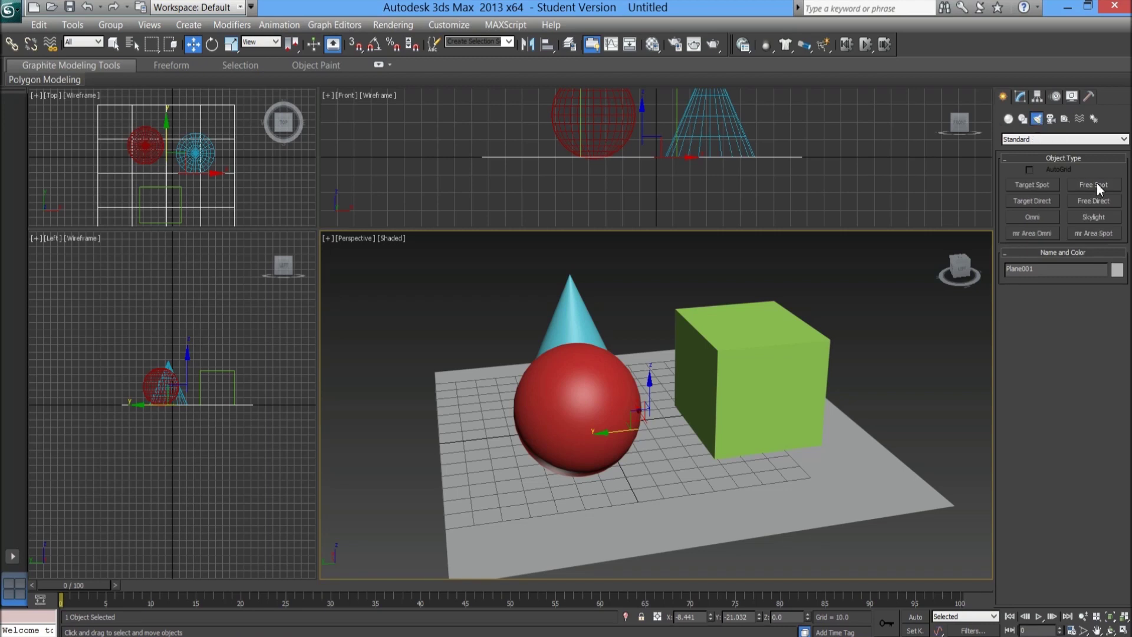
pyautogui.click(1031, 140)
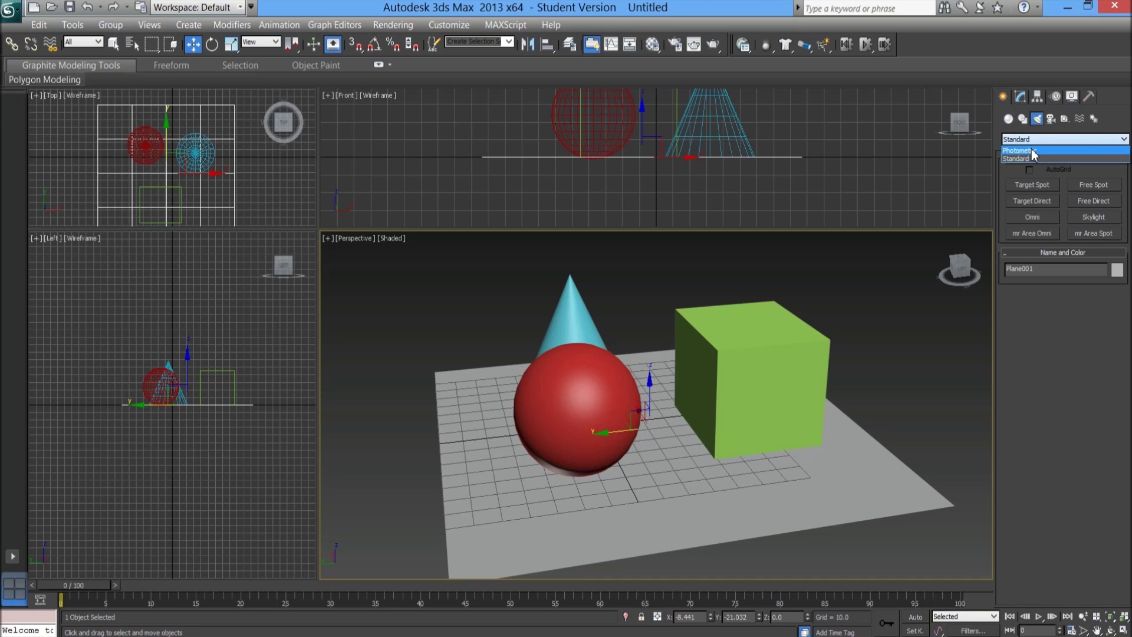
pyautogui.click(1031, 150)
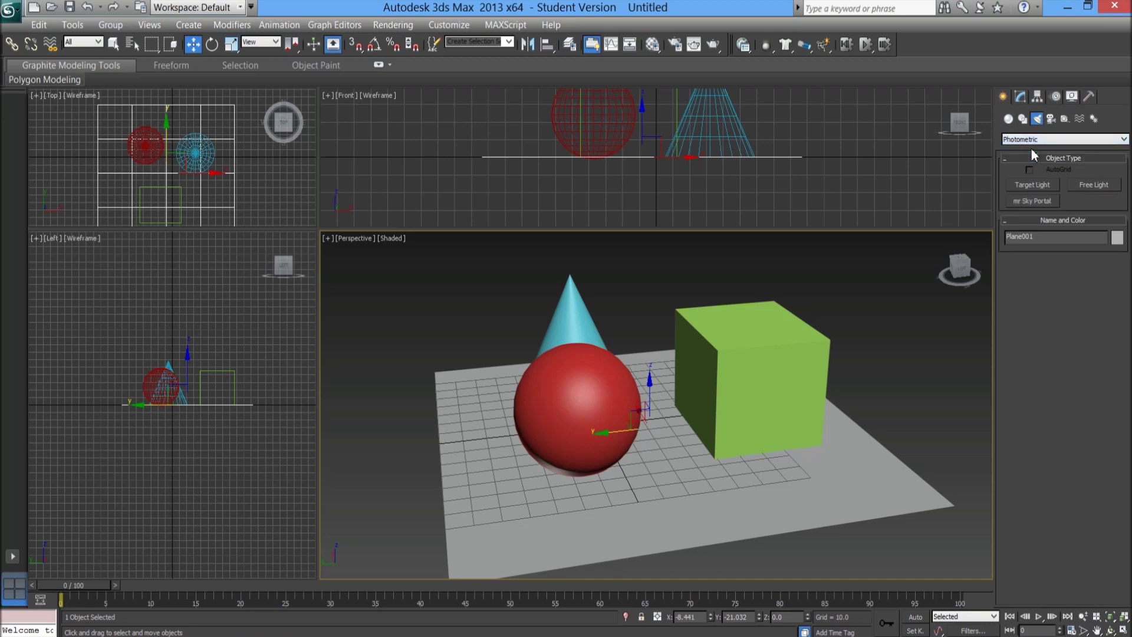
pyautogui.click(1103, 190)
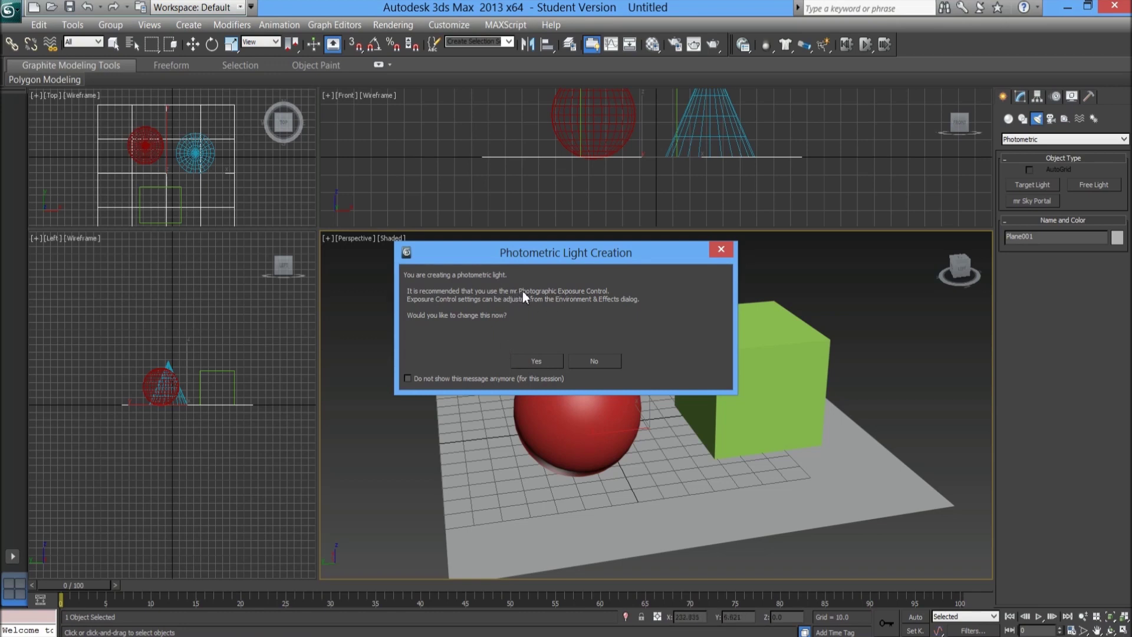
pyautogui.click(535, 360)
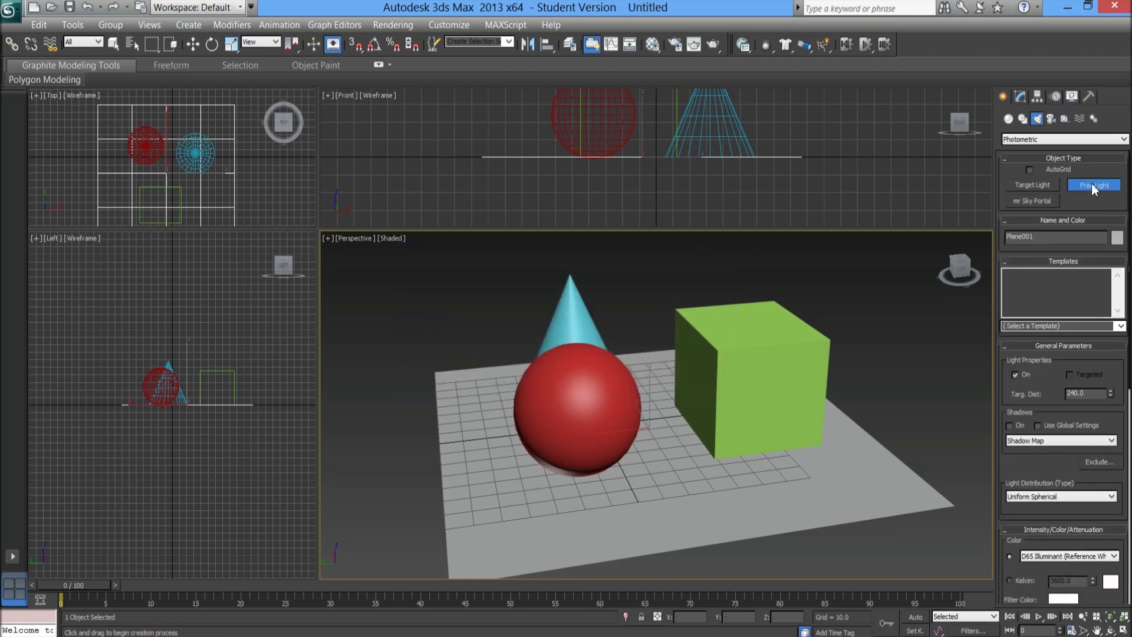
pyautogui.scroll(-5, 646, 403)
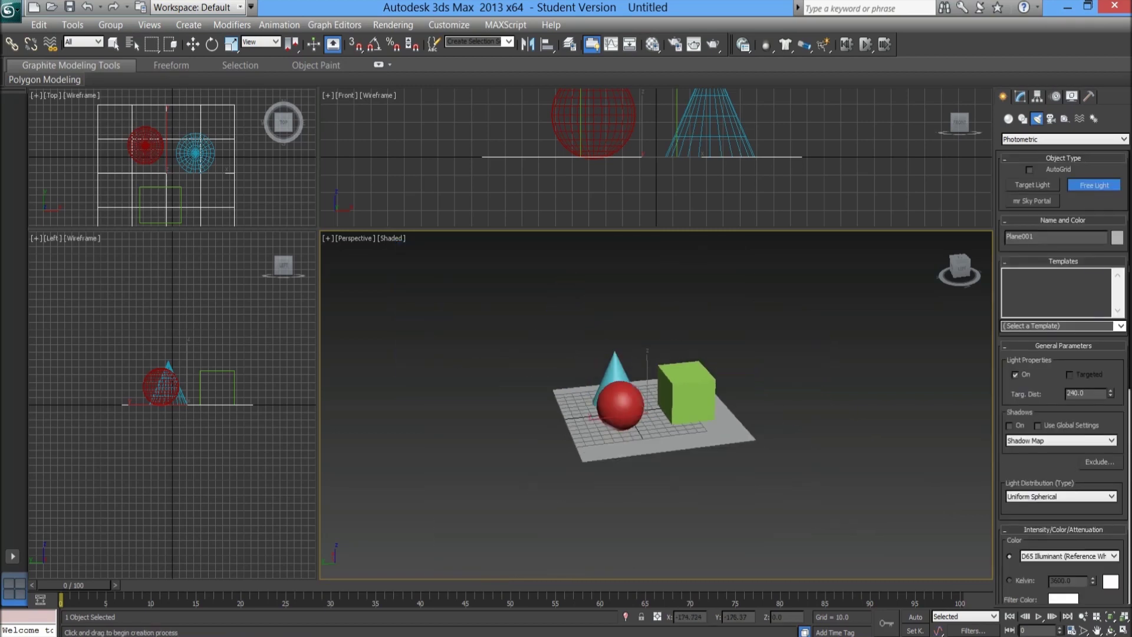
pyautogui.click(846, 463)
# Raise the photometric light straight up along Z to about 189.
pyautogui.click(193, 44)
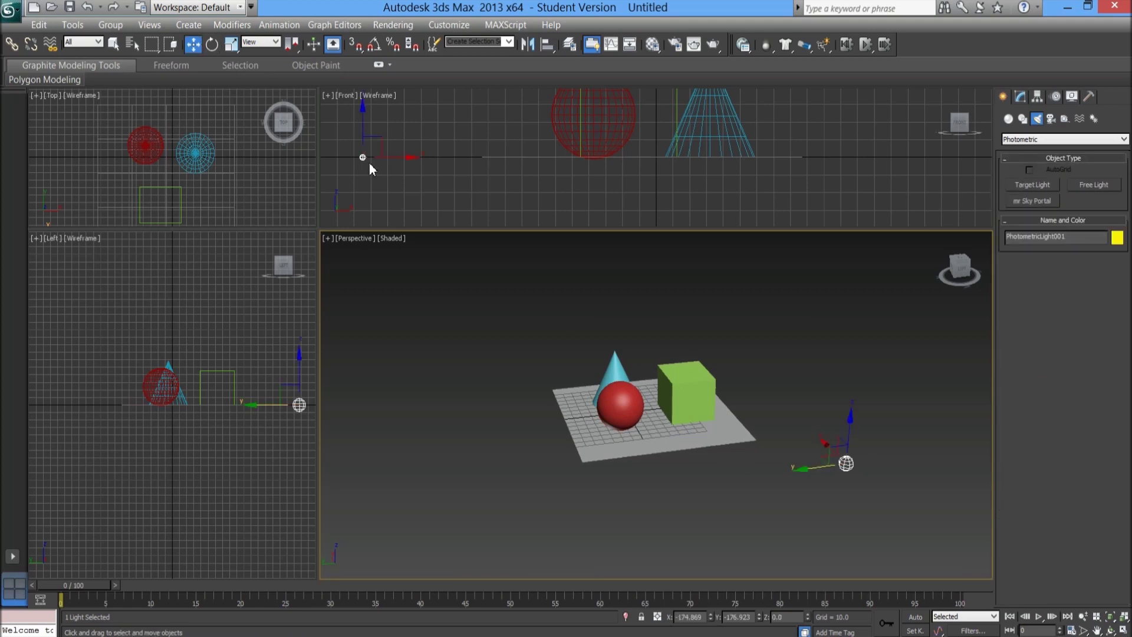
pyautogui.keyDown('alt'); pyautogui.moveTo(759, 426); pyautogui.dragTo(807, 414, button='middle'); pyautogui.keyUp('alt')
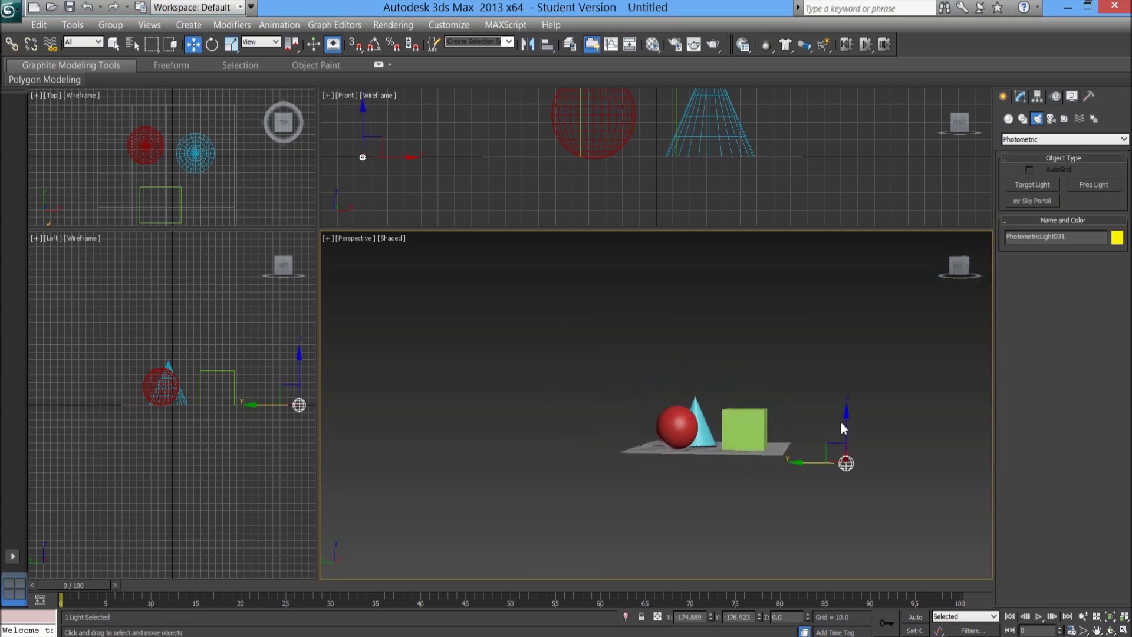
pyautogui.moveTo(842, 426); pyautogui.dragTo(842, 220)
# Examine the light's position relative to the box, cone and sphere from several angles.
pyautogui.keyDown('alt'); pyautogui.moveTo(839, 334); pyautogui.dragTo(790, 407, button='middle'); pyautogui.keyUp('alt')
pyautogui.keyDown('alt'); pyautogui.moveTo(793, 327); pyautogui.dragTo(784, 321, button='middle'); pyautogui.keyUp('alt')
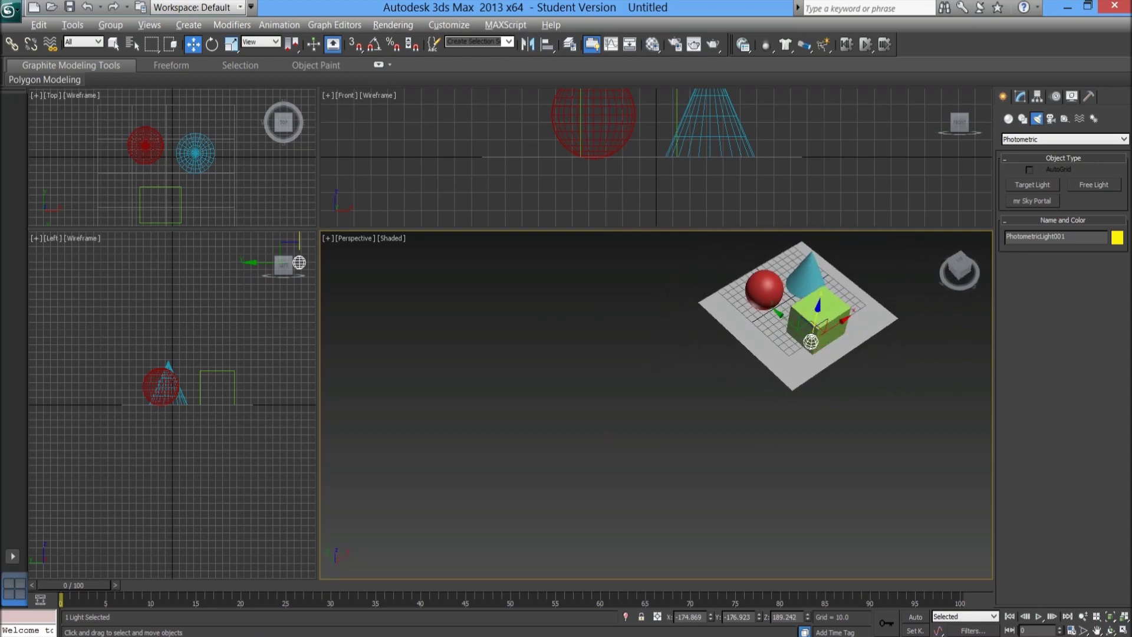
pyautogui.keyDown('alt'); pyautogui.moveTo(784, 322); pyautogui.dragTo(772, 582, button='middle'); pyautogui.keyUp('alt')
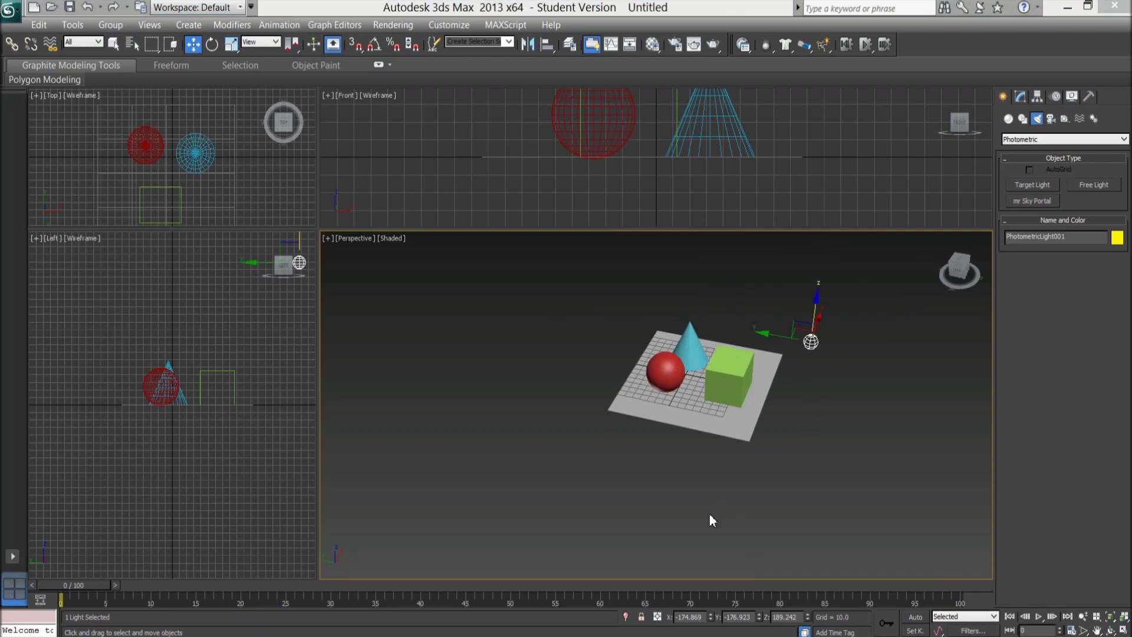
pyautogui.keyDown('alt'); pyautogui.moveTo(689, 514); pyautogui.dragTo(710, 474, button='middle'); pyautogui.keyUp('alt')
pyautogui.scroll(2, 713, 480)
pyautogui.scroll(3, 713, 481)
pyautogui.scroll(-3, 732, 488)
pyautogui.scroll(3, 656, 404)
pyautogui.moveTo(631, 408); pyautogui.dragTo(620, 426, button='middle')
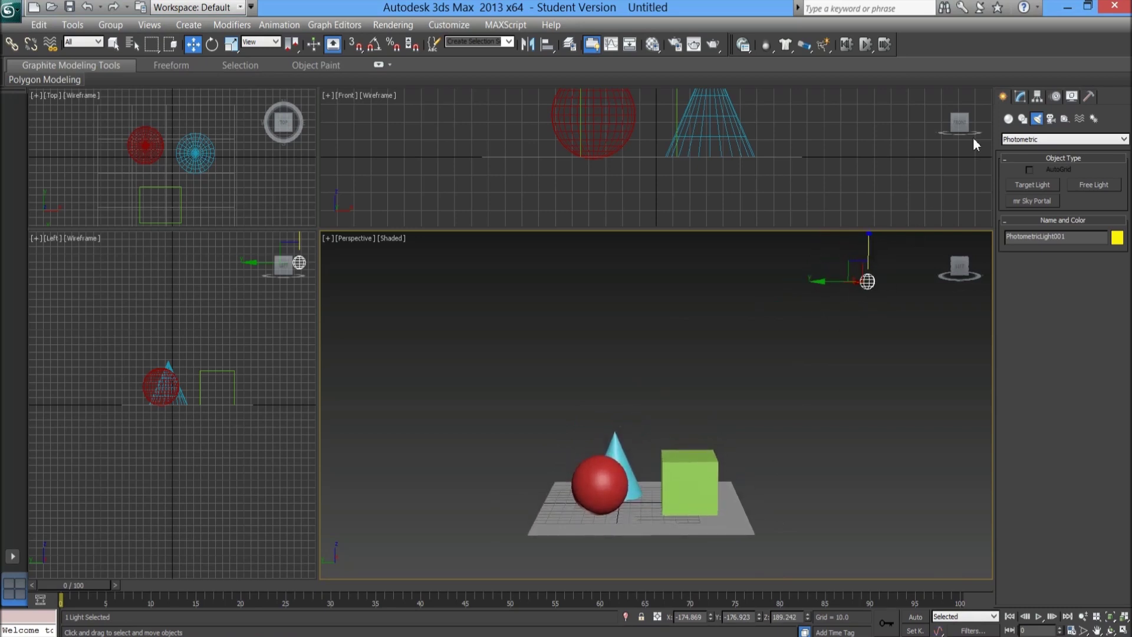
# Turn on shadows for the photometric light and set their type to Ray Traced Shadows.
pyautogui.click(1020, 98)
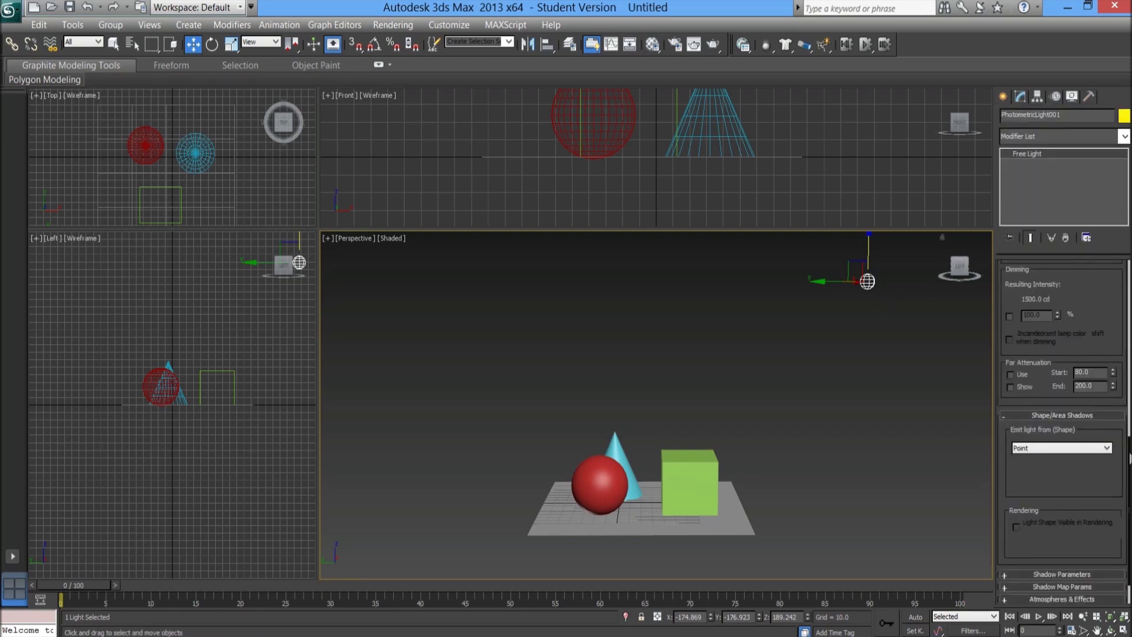
pyautogui.moveTo(1128, 507); pyautogui.dragTo(1128, 331)
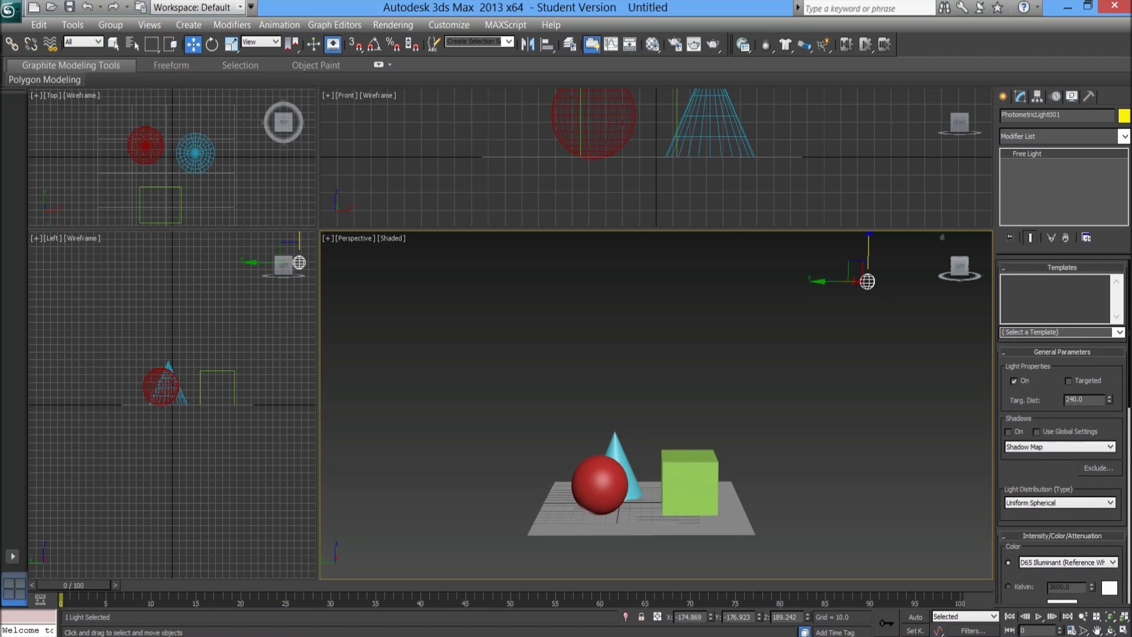
pyautogui.click(1007, 432)
pyautogui.click(1041, 447)
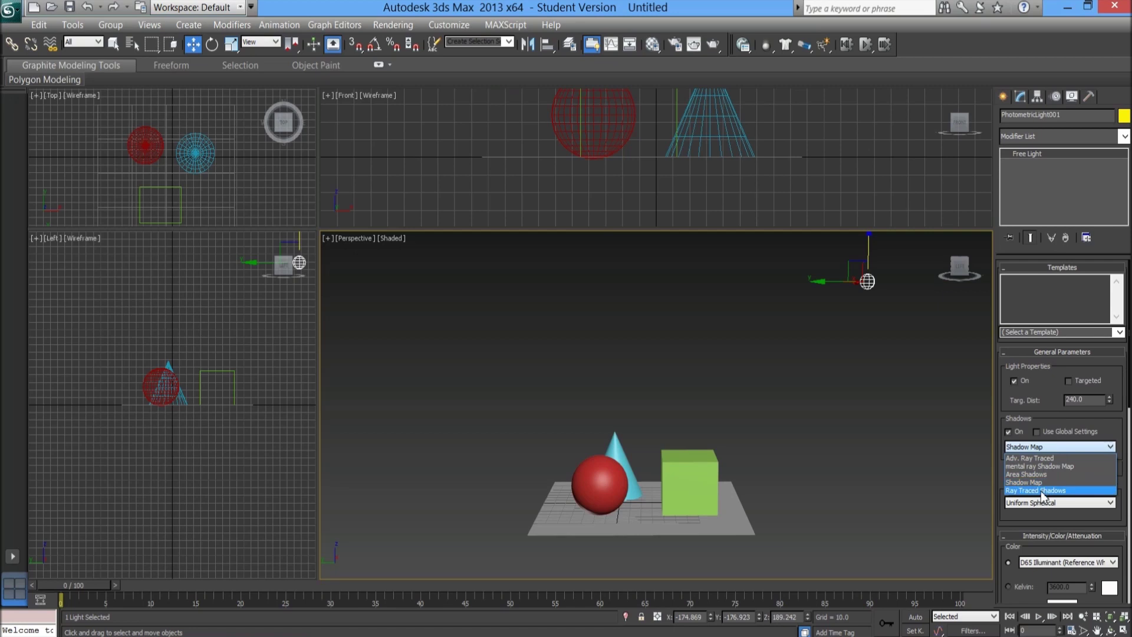
pyautogui.click(1039, 490)
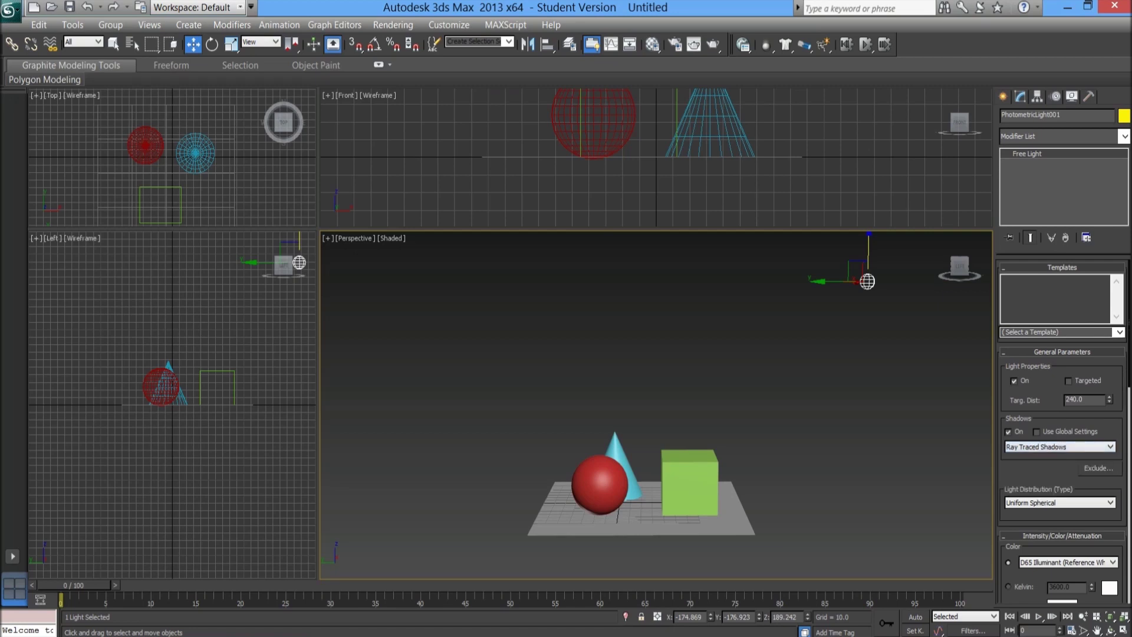
# Examine the light's filter color, intensity, dimming and far attenuation settings.
pyautogui.scroll(-5, 1061, 431)
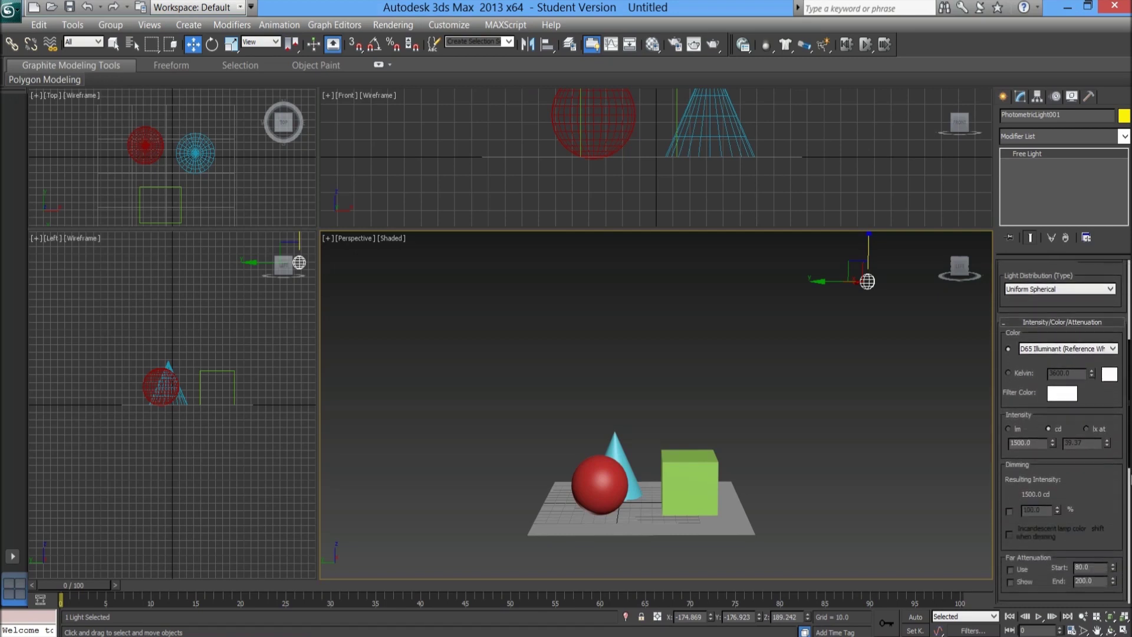
pyautogui.moveTo(1129, 489); pyautogui.dragTo(1129, 457)
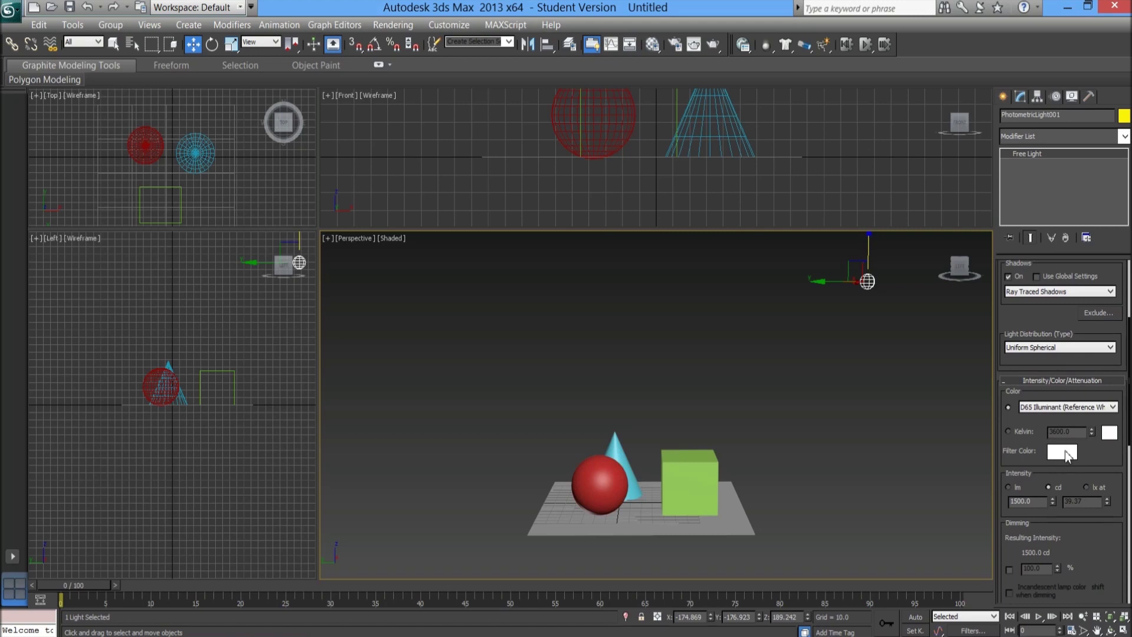
pyautogui.click(1062, 452)
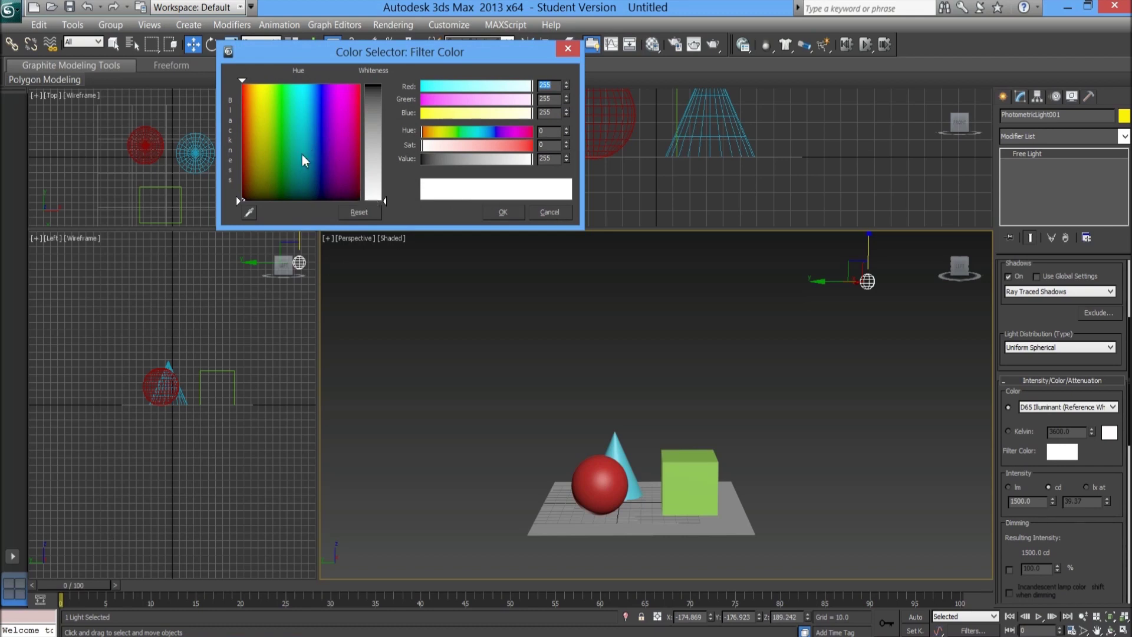
pyautogui.click(533, 209)
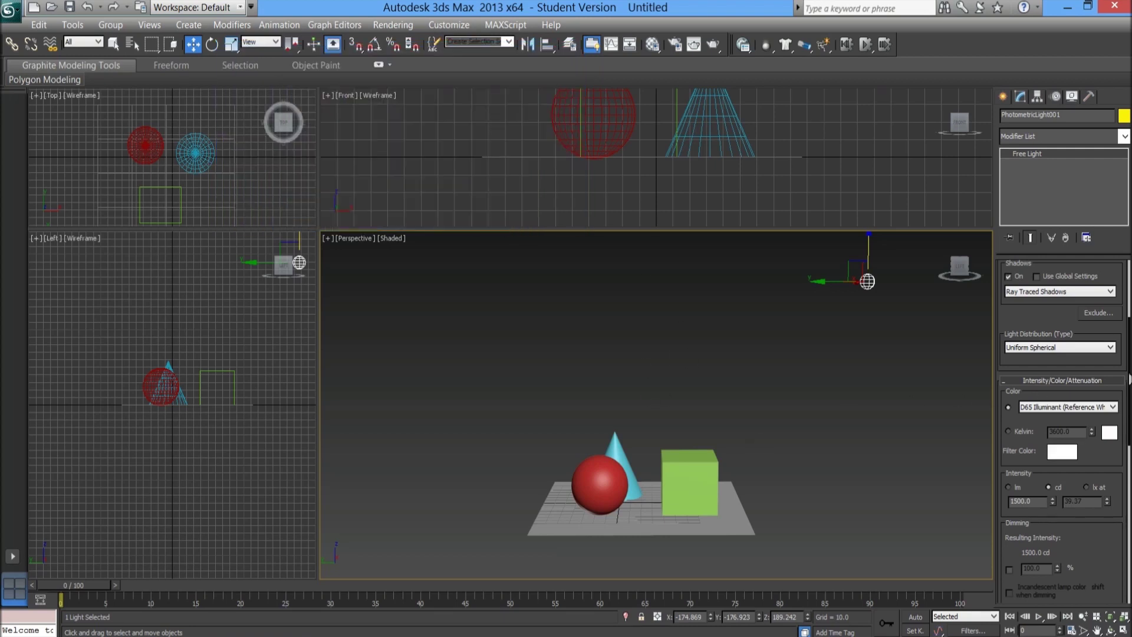
pyautogui.scroll(-3, 1061, 431)
pyautogui.scroll(-1, 1061, 431)
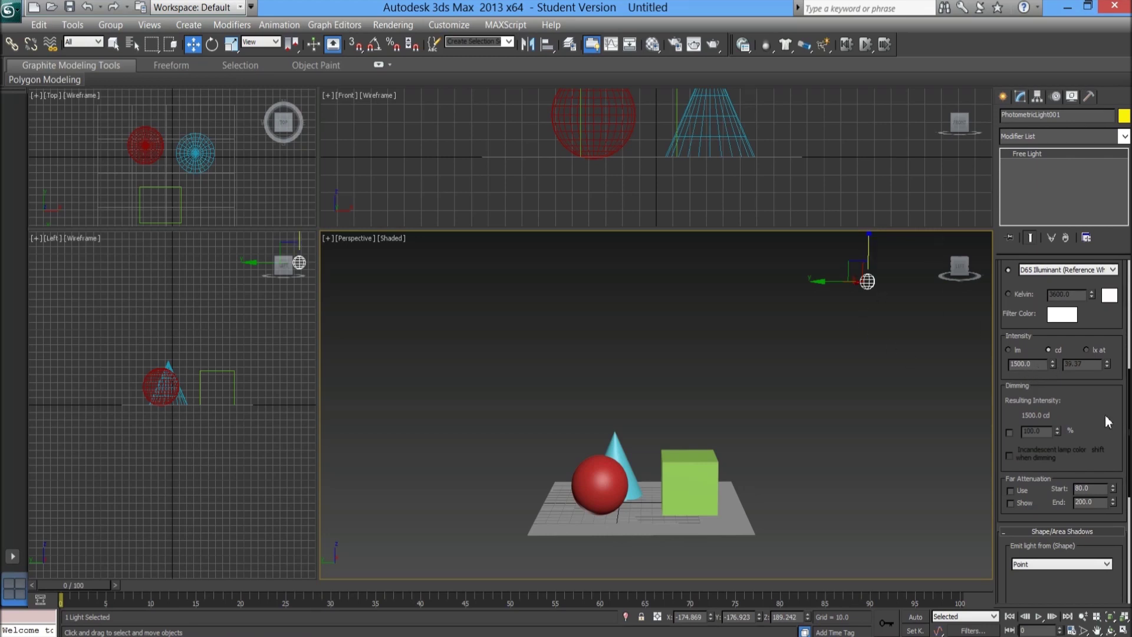
# Set the light to emit from a Sphere shape with a radius of 50.
pyautogui.scroll(-5, 1091, 355)
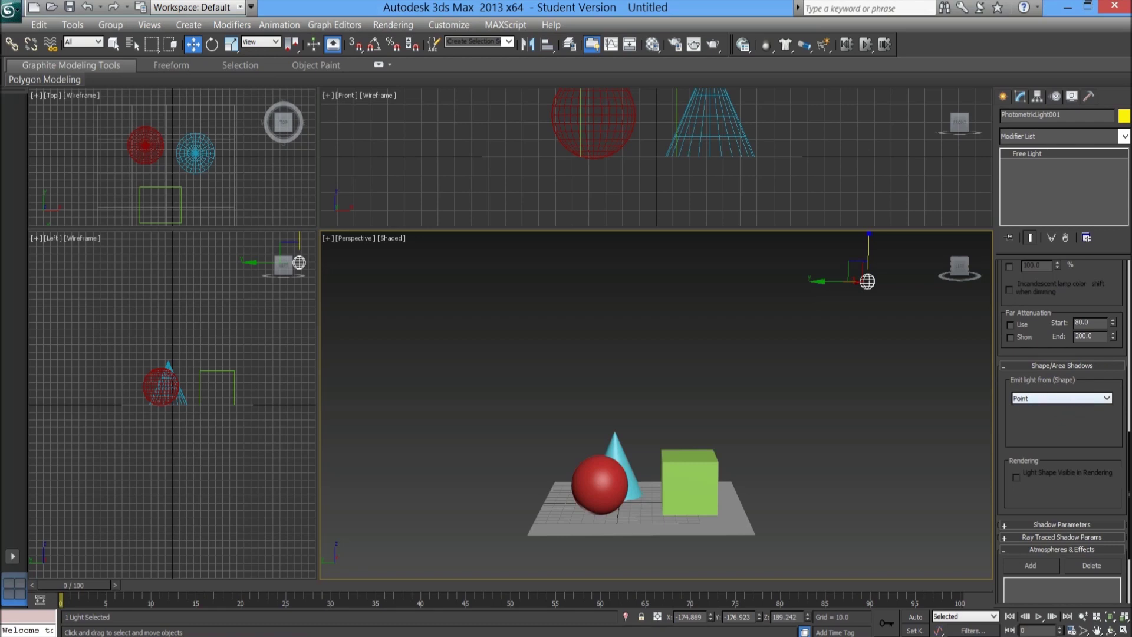
pyautogui.click(1061, 398)
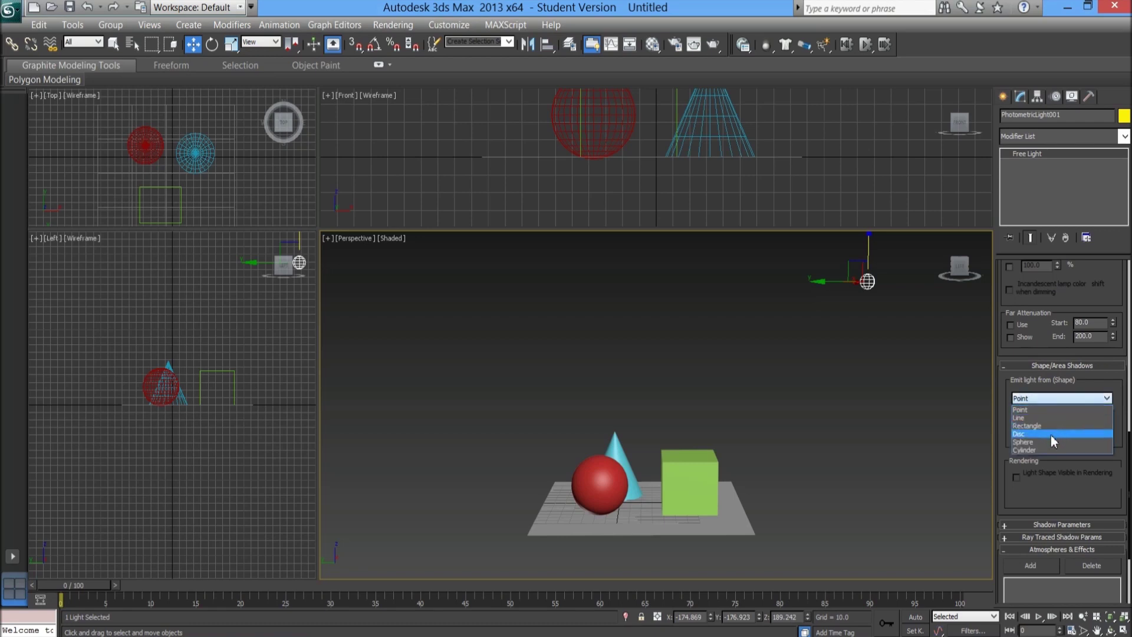
pyautogui.click(1048, 441)
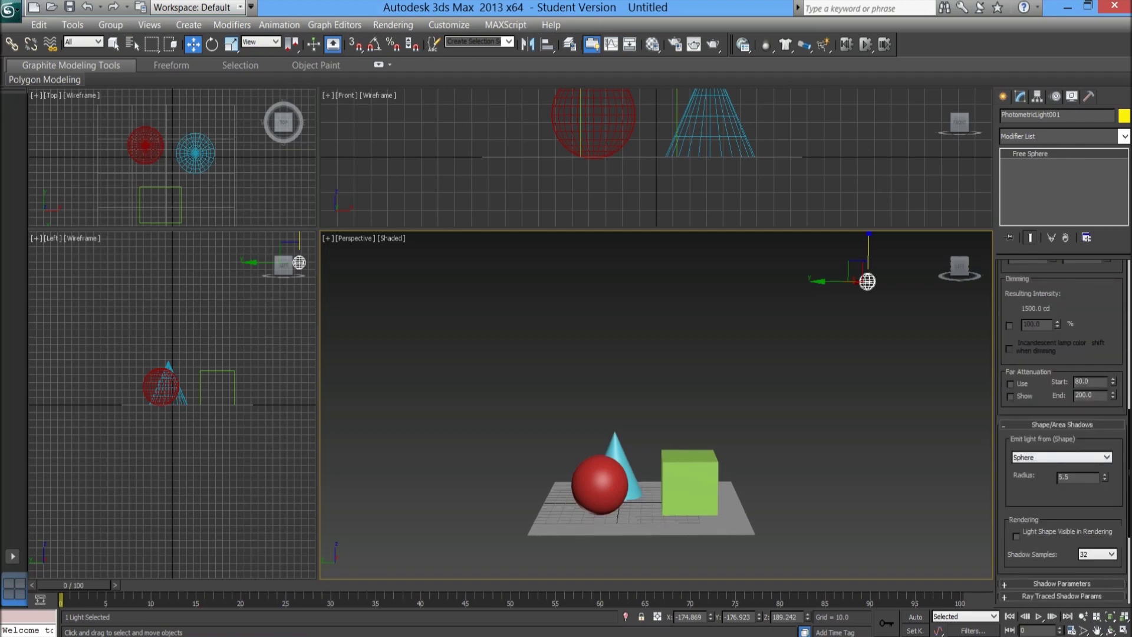
pyautogui.doubleClick(1082, 477)
pyautogui.write('50')
pyautogui.press('Return')
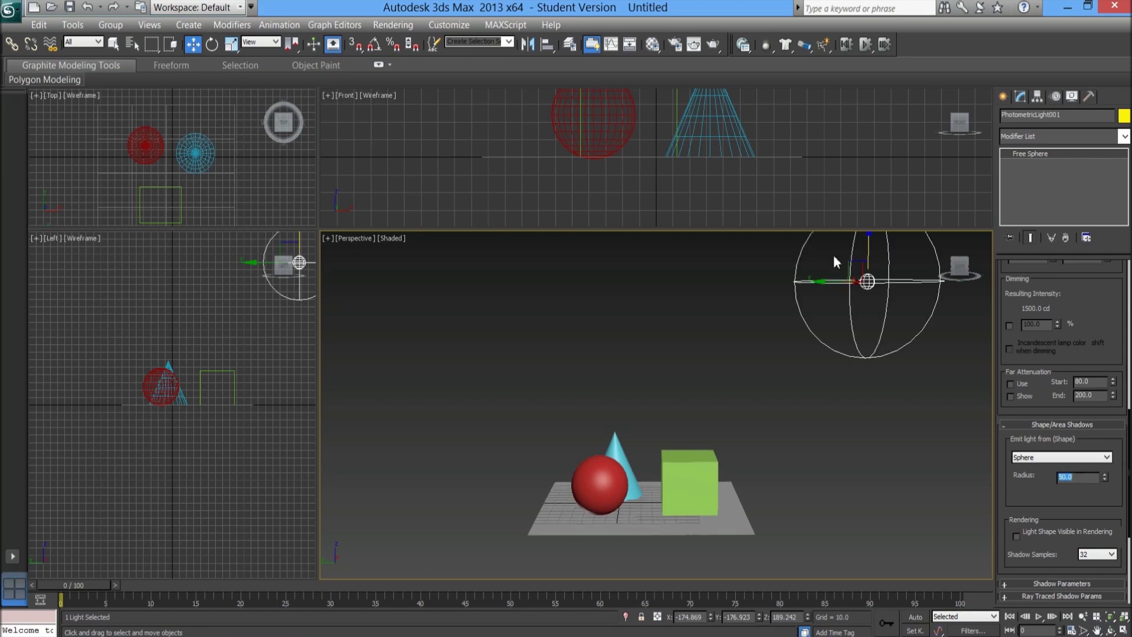
# Render the Perspective view with the box, cone and sphere framed close up from slightly above.
pyautogui.scroll(-2, 812, 413)
pyautogui.scroll(2, 811, 413)
pyautogui.keyDown('alt'); pyautogui.moveTo(812, 413); pyautogui.dragTo(791, 401, button='middle'); pyautogui.keyUp('alt')
pyautogui.scroll(4, 794, 429)
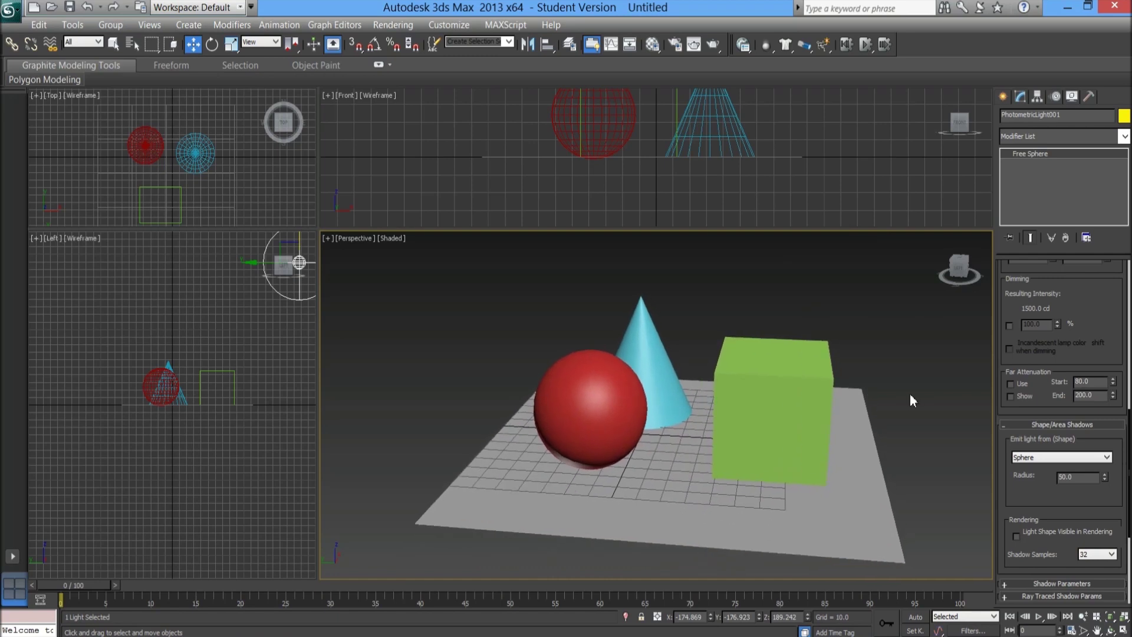
pyautogui.hotkey('shift', 'q')
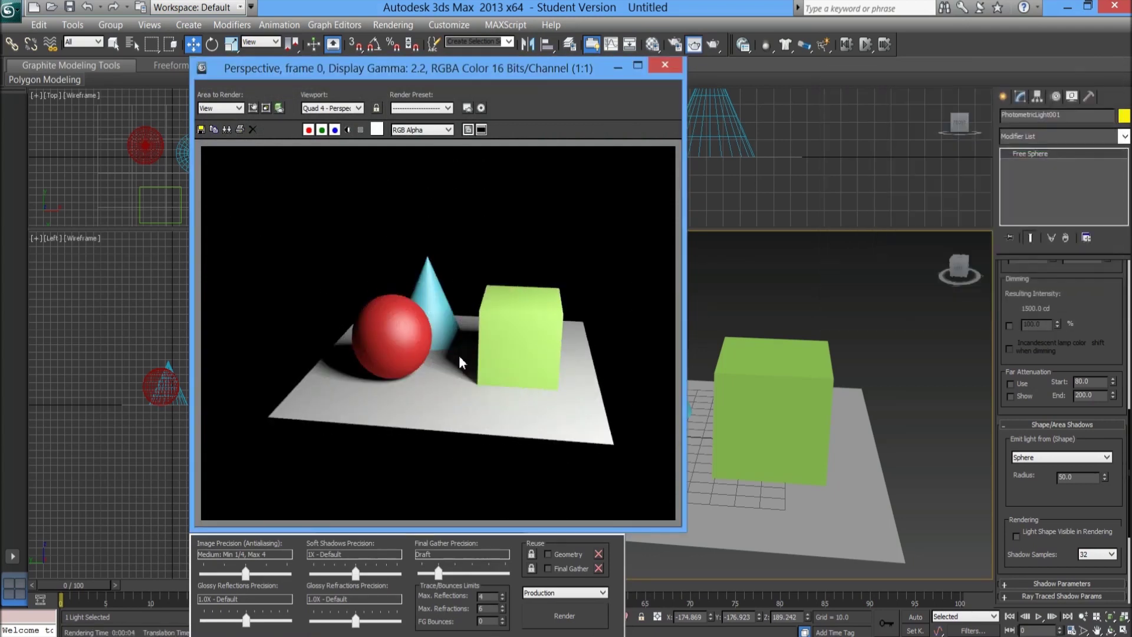
# Inspect the shadows around the sphere, cone and box up close in the rendered image.
pyautogui.scroll(1, 459, 355)
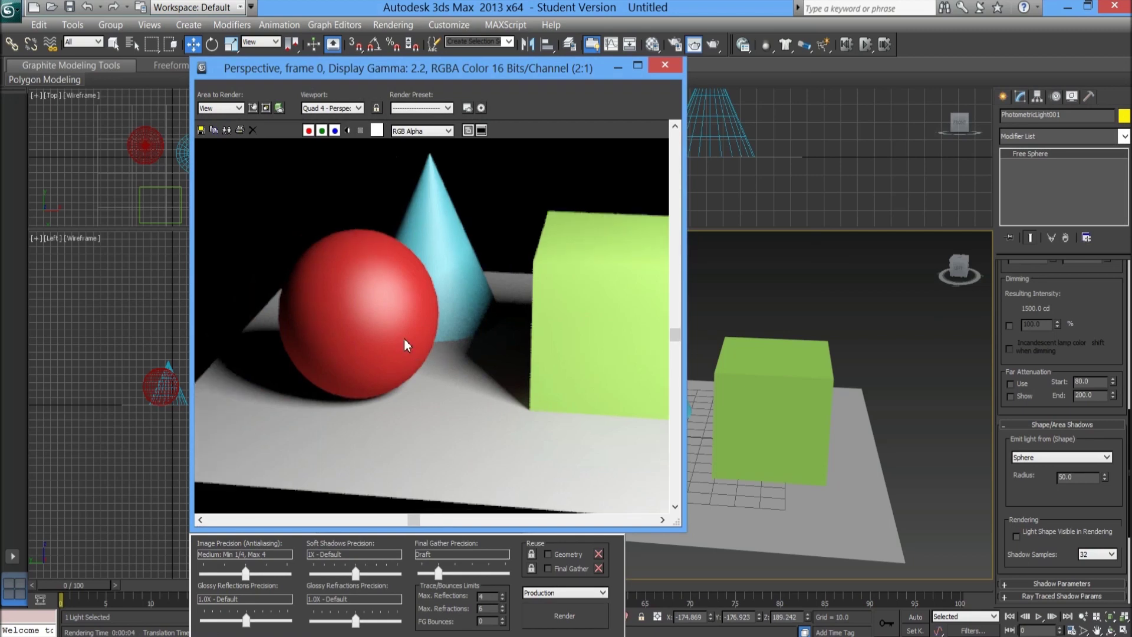
pyautogui.moveTo(403, 338); pyautogui.dragTo(398, 356, button='middle')
pyautogui.scroll(-1, 398, 356)
pyautogui.scroll(1, 398, 356)
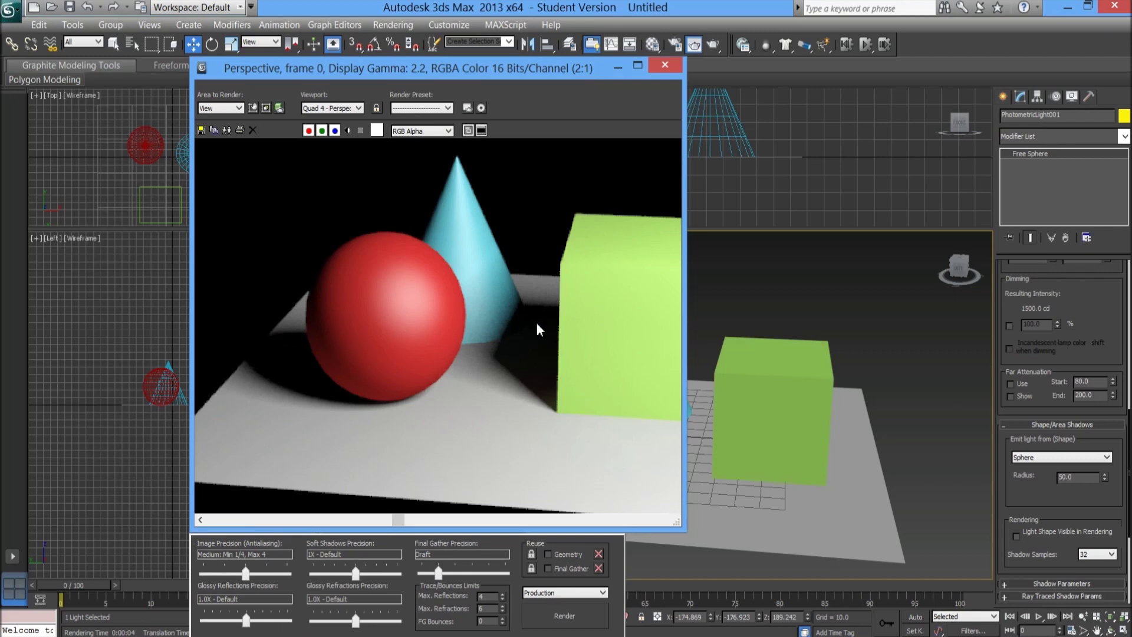
pyautogui.scroll(2, 486, 340)
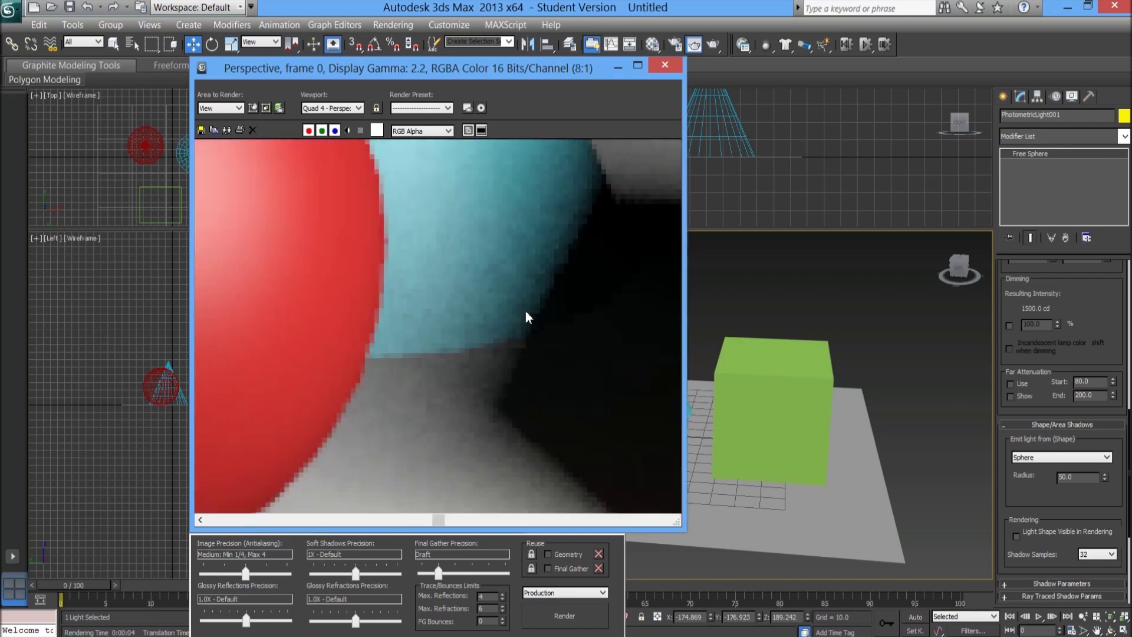
# Render the Perspective view from an angle that shows two sides of the box and check the shadows up close.
pyautogui.scroll(-2, 448, 294)
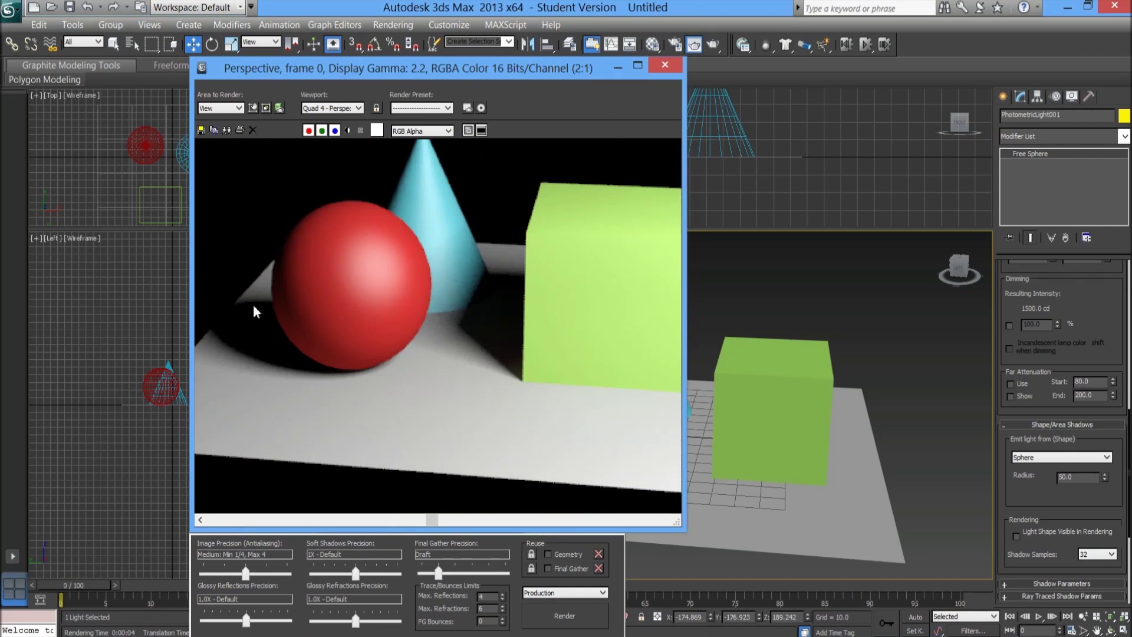
pyautogui.scroll(-1, 433, 257)
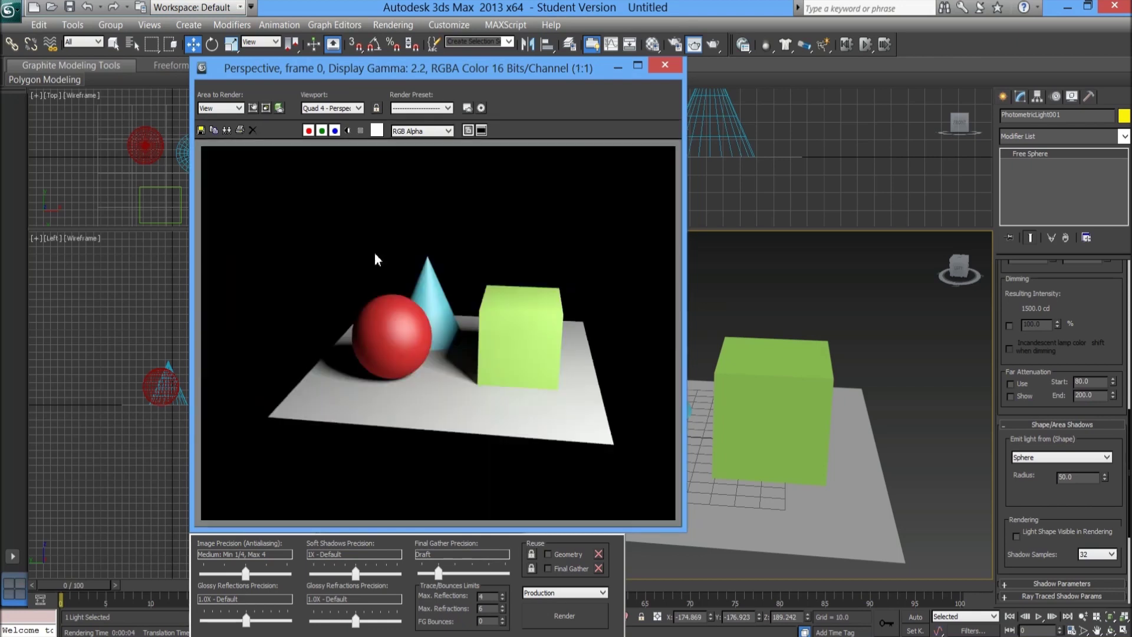
pyautogui.click(665, 65)
pyautogui.keyDown('alt'); pyautogui.moveTo(649, 327); pyautogui.dragTo(731, 290, button='middle'); pyautogui.keyUp('alt')
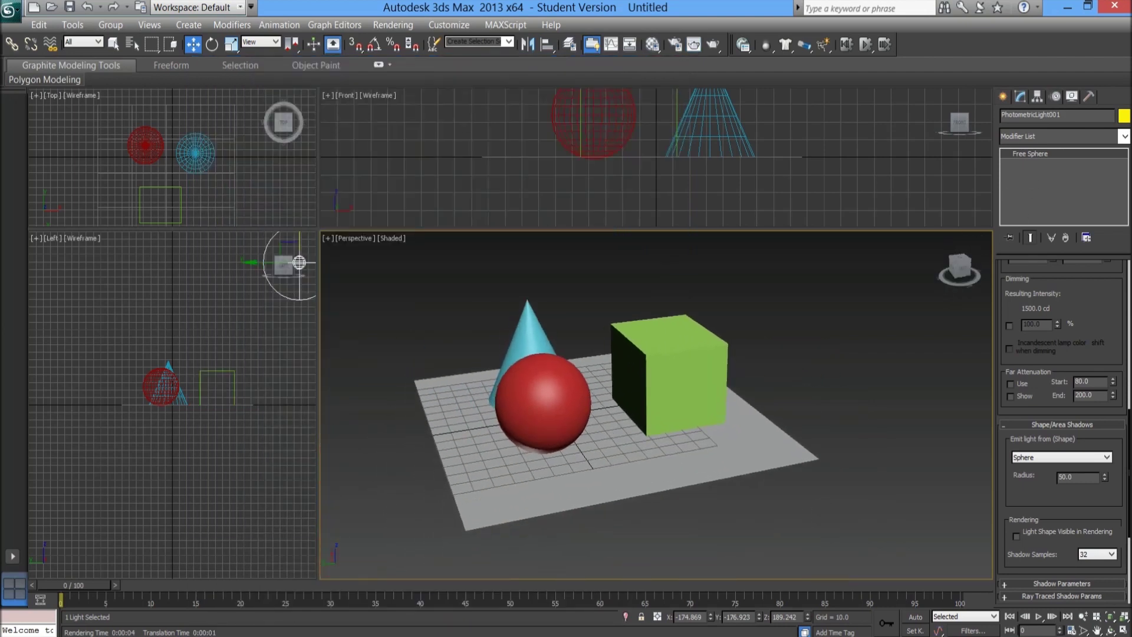
pyautogui.hotkey('shift', 'q')
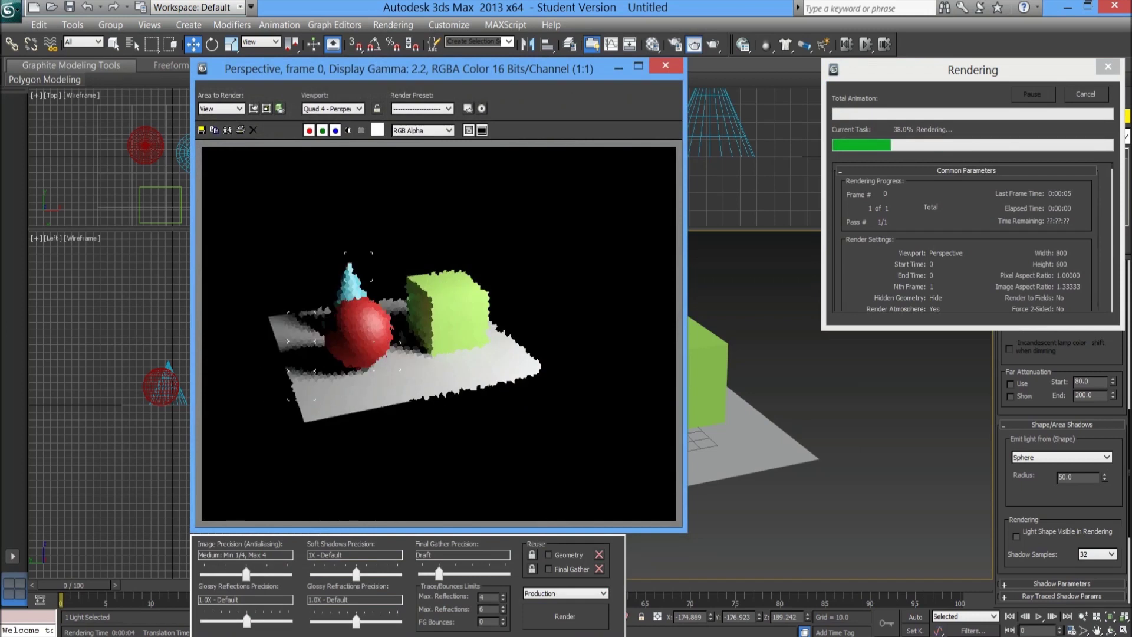
pyautogui.scroll(1, 317, 413)
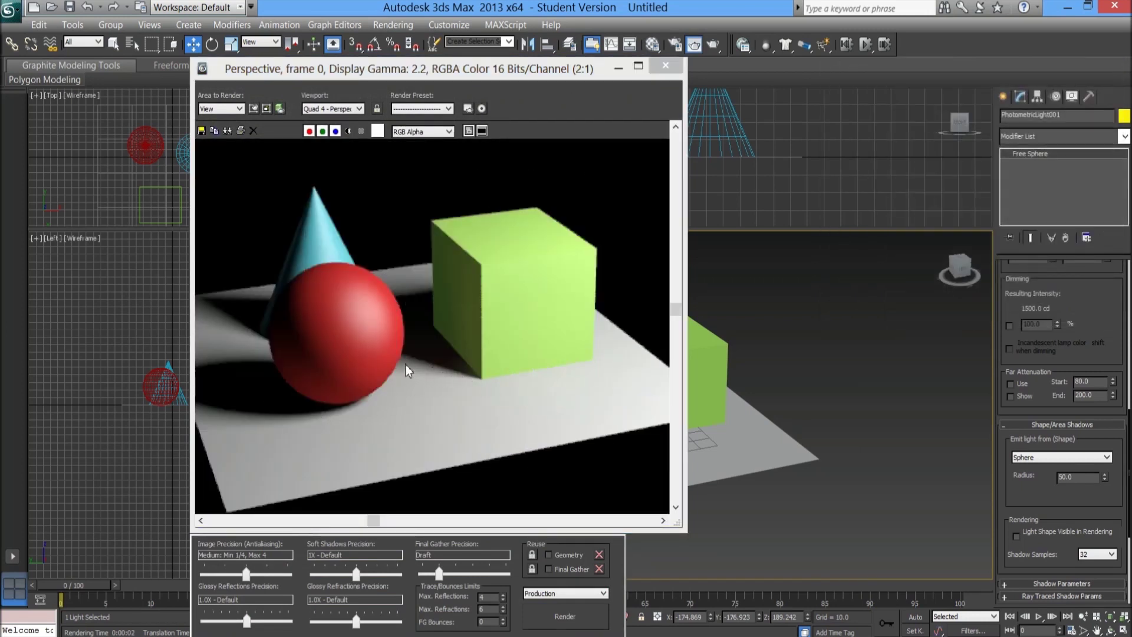
pyautogui.click(665, 65)
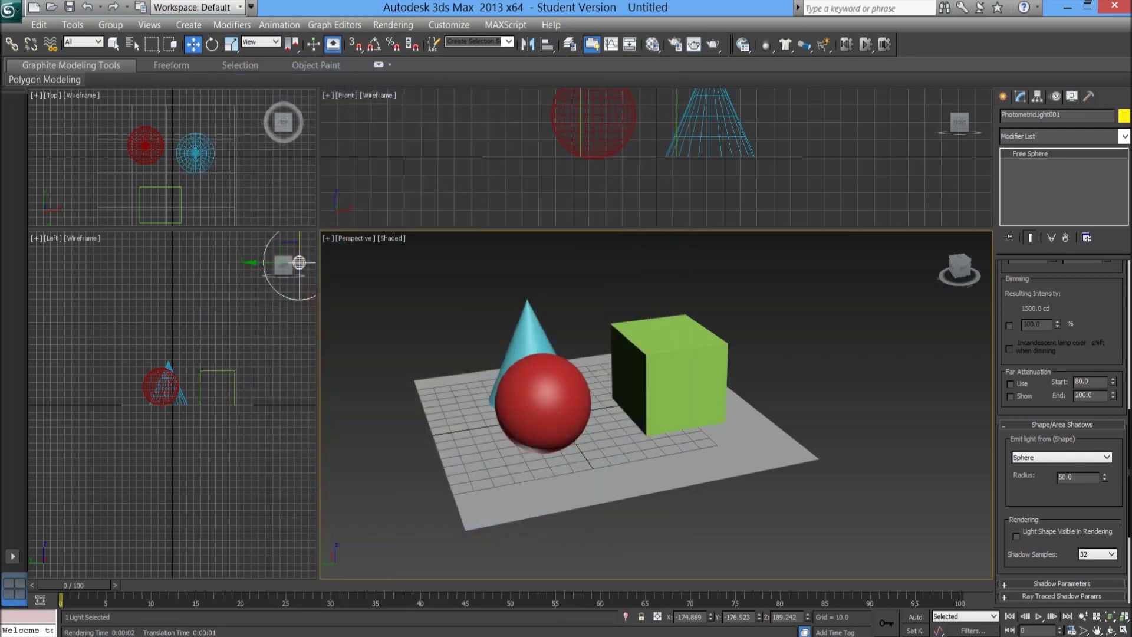
# Set the spherical light's radius to 30 and render the Perspective view to check the shadow edges.
pyautogui.doubleClick(1070, 477)
pyautogui.write('30')
pyautogui.press('Return')
pyautogui.hotkey('shift', 'q')
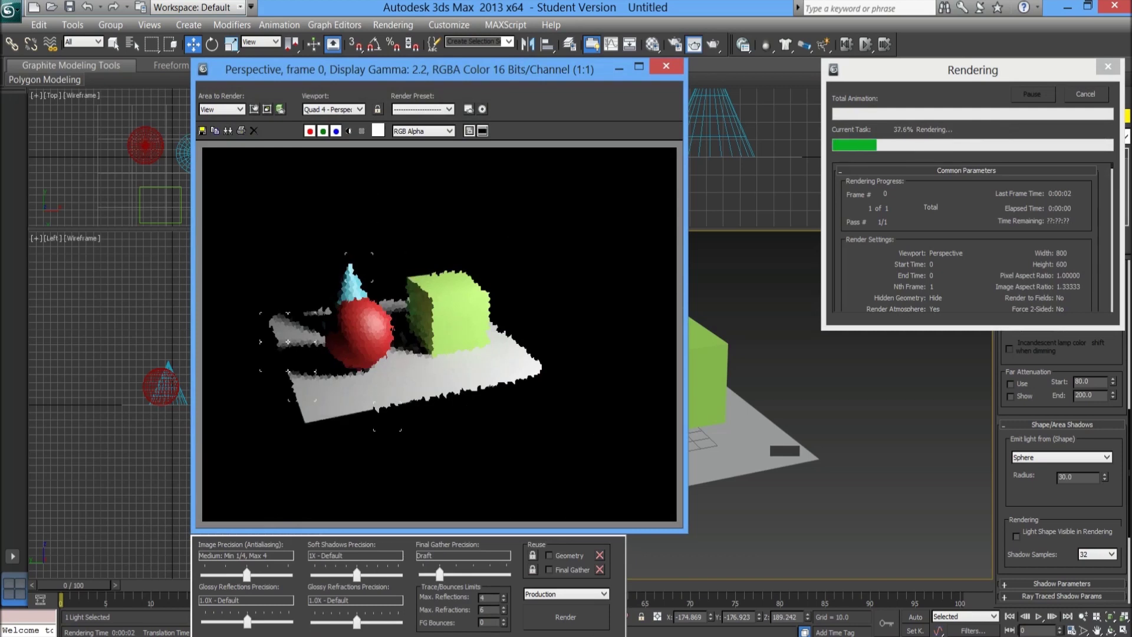
pyautogui.scroll(1, 413, 355)
pyautogui.moveTo(237, 344); pyautogui.dragTo(321, 342, button='middle')
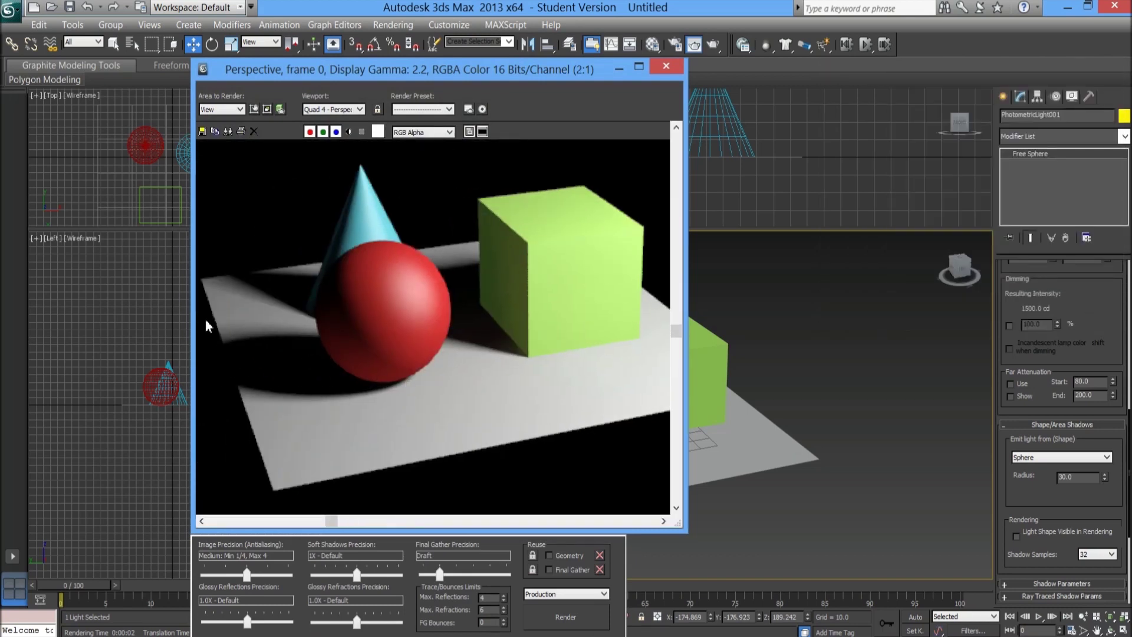
pyautogui.click(665, 66)
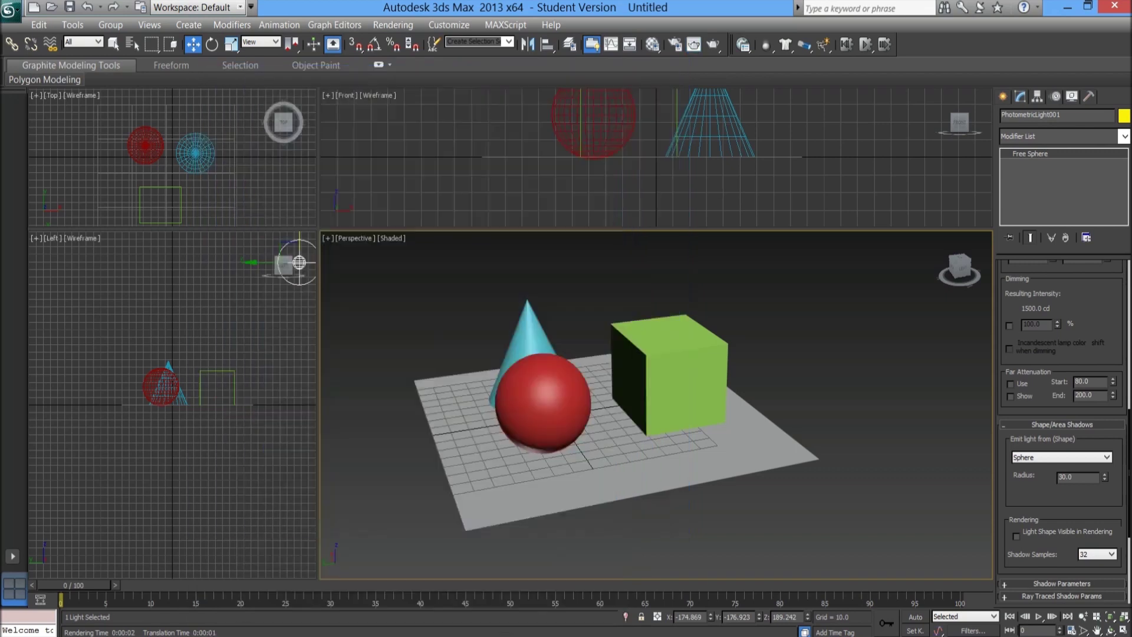
# Scale the ground plane up uniformly to about 258 percent and render the view to check the cast shadows.
pyautogui.click(232, 46)
pyautogui.moveTo(574, 413); pyautogui.dragTo(575, 386)
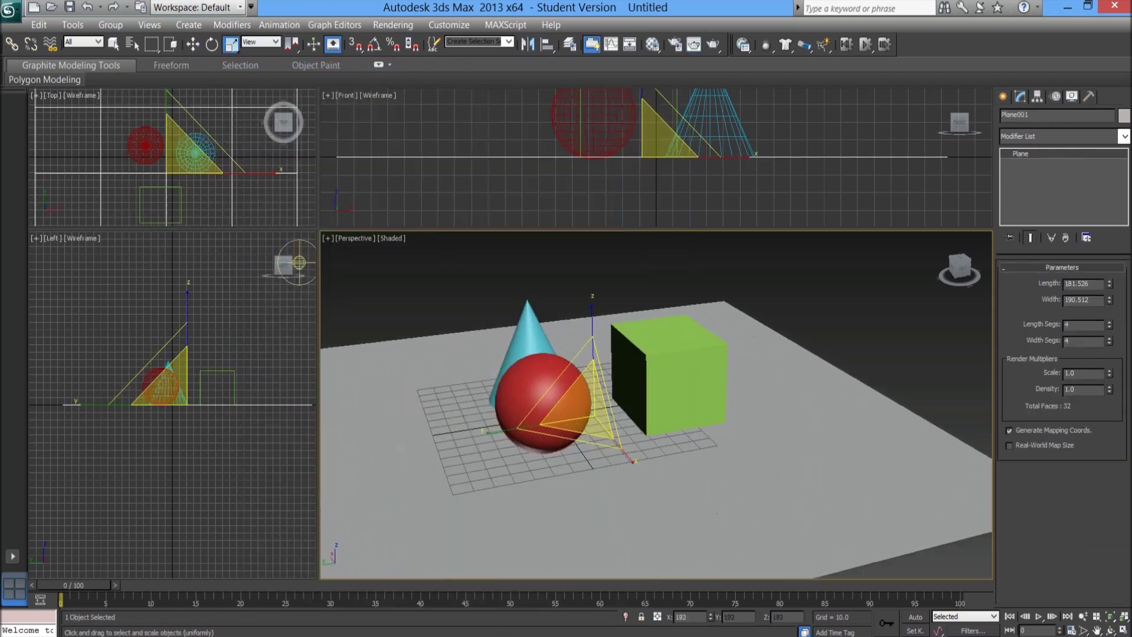
pyautogui.moveTo(589, 359); pyautogui.dragTo(590, 325)
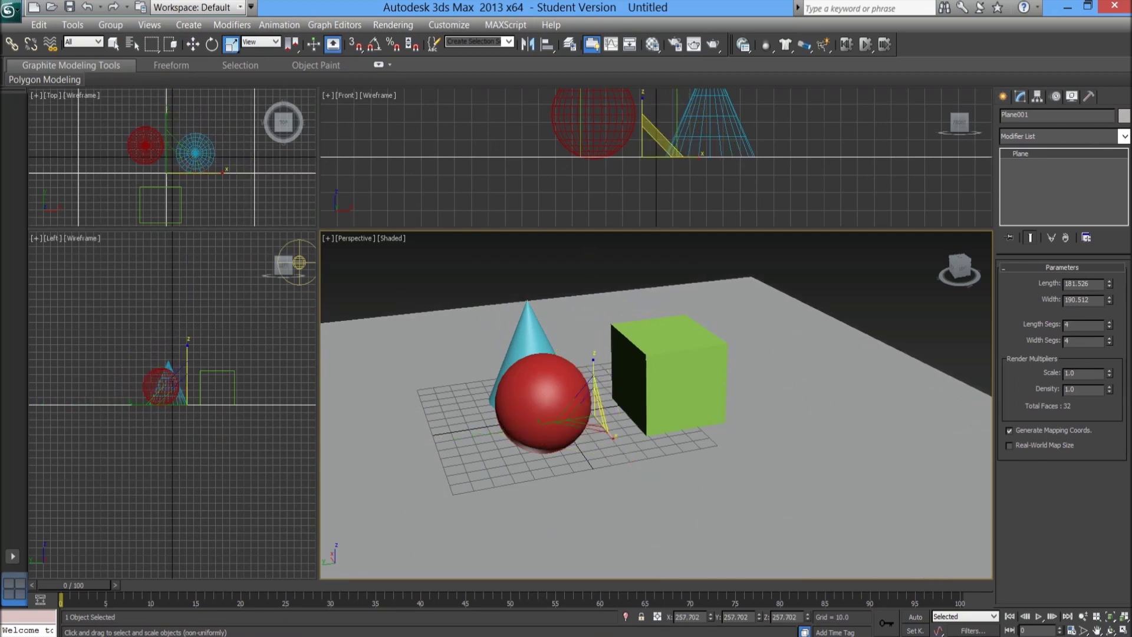
pyautogui.hotkey('shift', 'q')
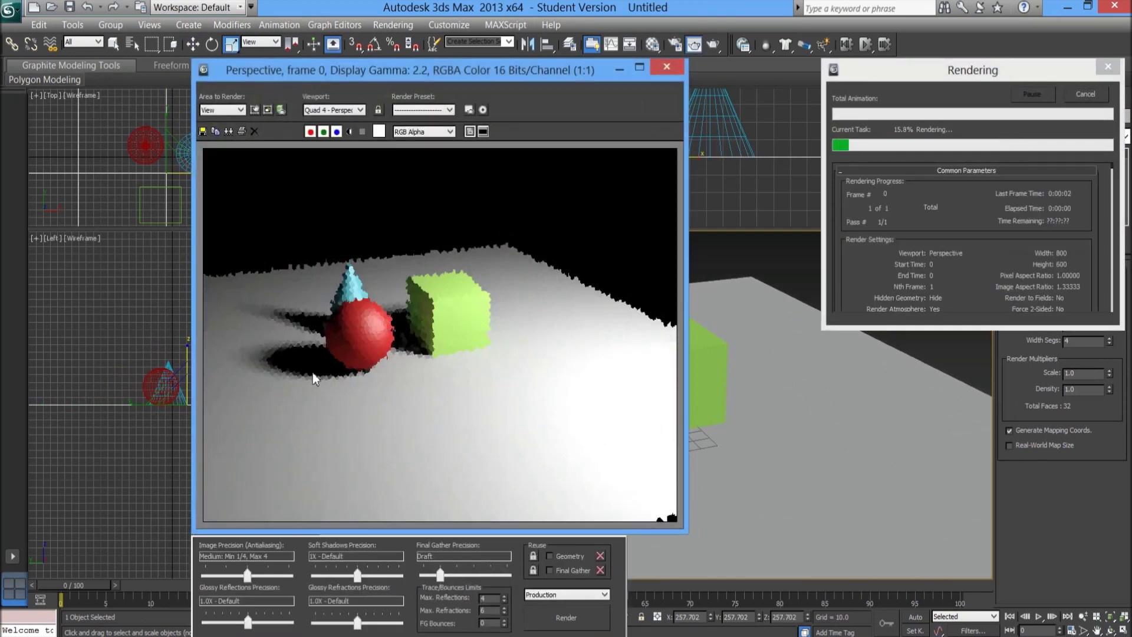
pyautogui.scroll(1, 302, 359)
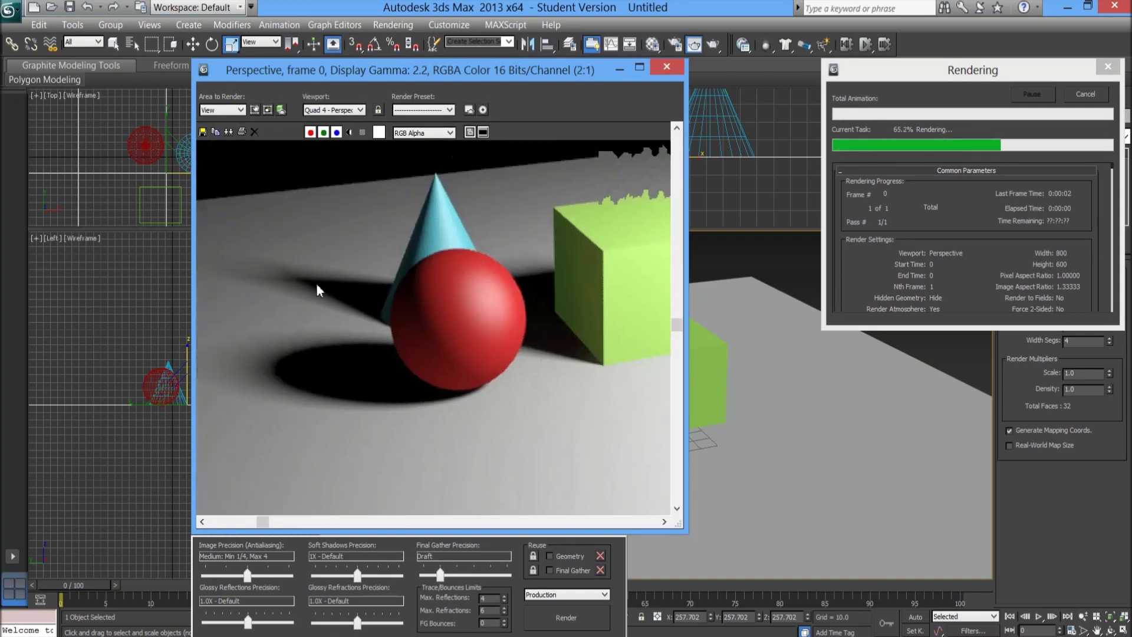
pyautogui.click(664, 67)
# Place a standard Skylight on the ground plane beside the green box.
pyautogui.keyDown('alt'); pyautogui.moveTo(905, 356); pyautogui.dragTo(731, 330, button='middle'); pyautogui.keyUp('alt')
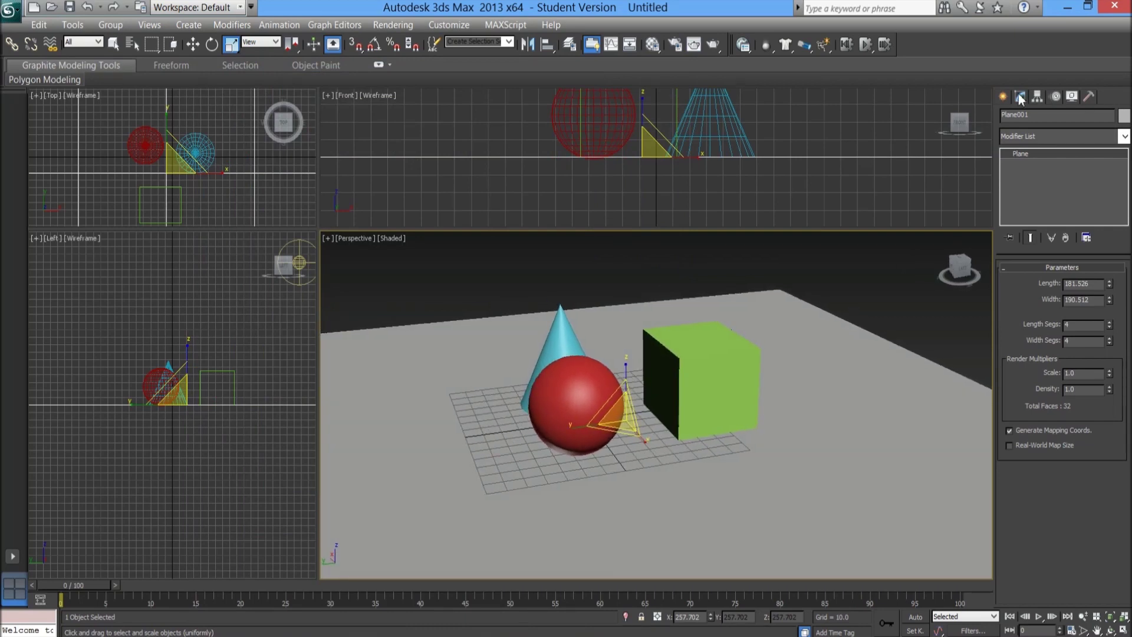
pyautogui.click(1002, 100)
pyautogui.click(1037, 119)
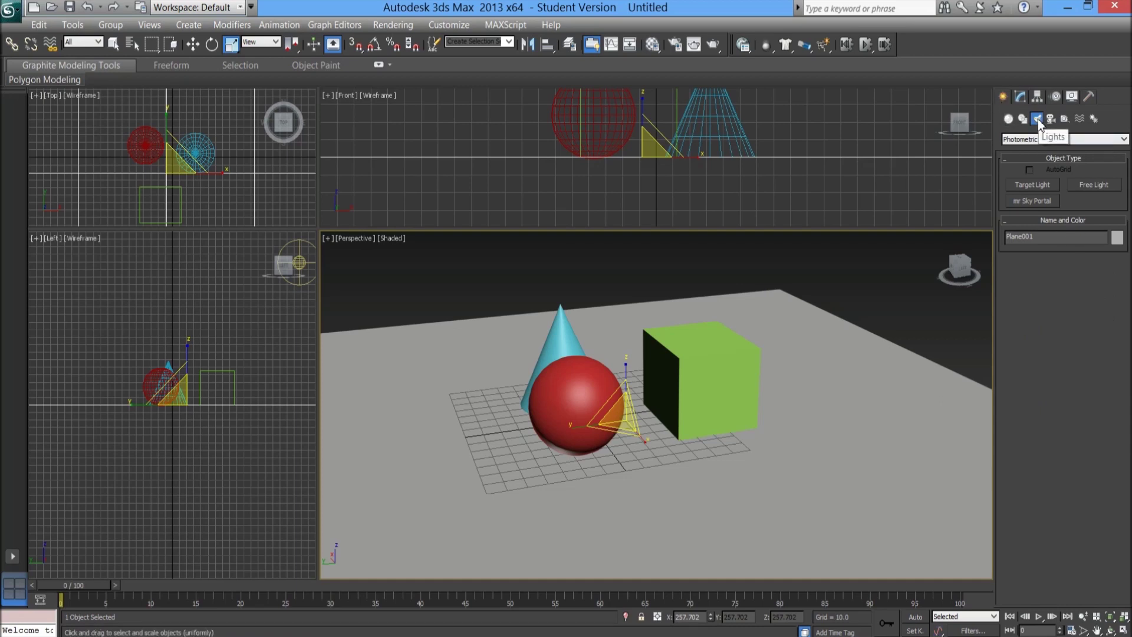
pyautogui.click(1065, 139)
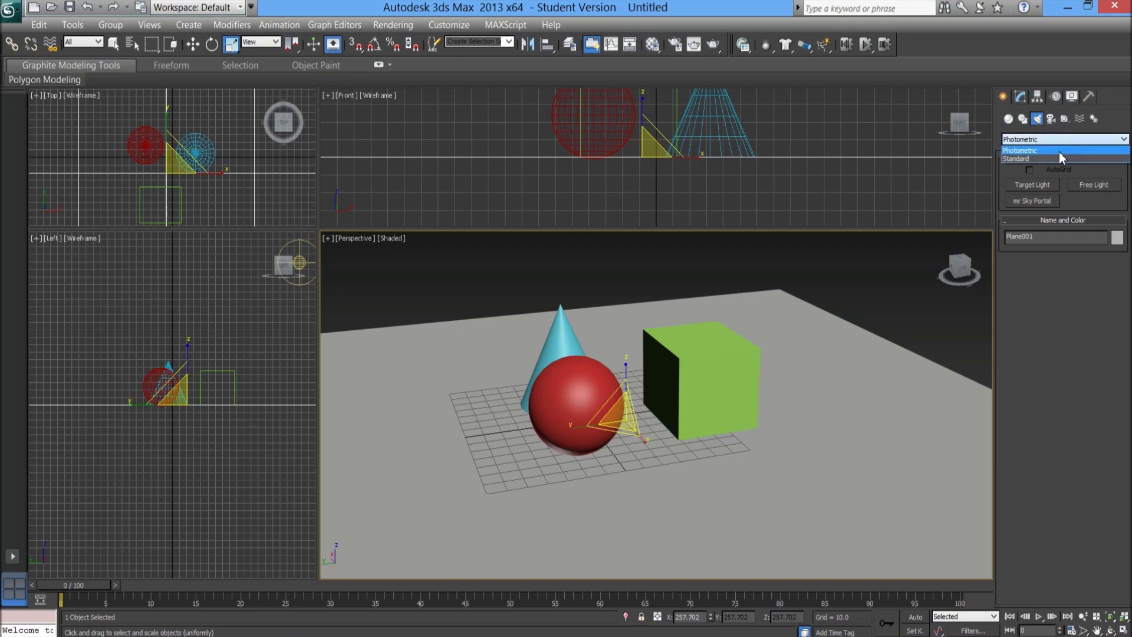
pyautogui.click(1056, 158)
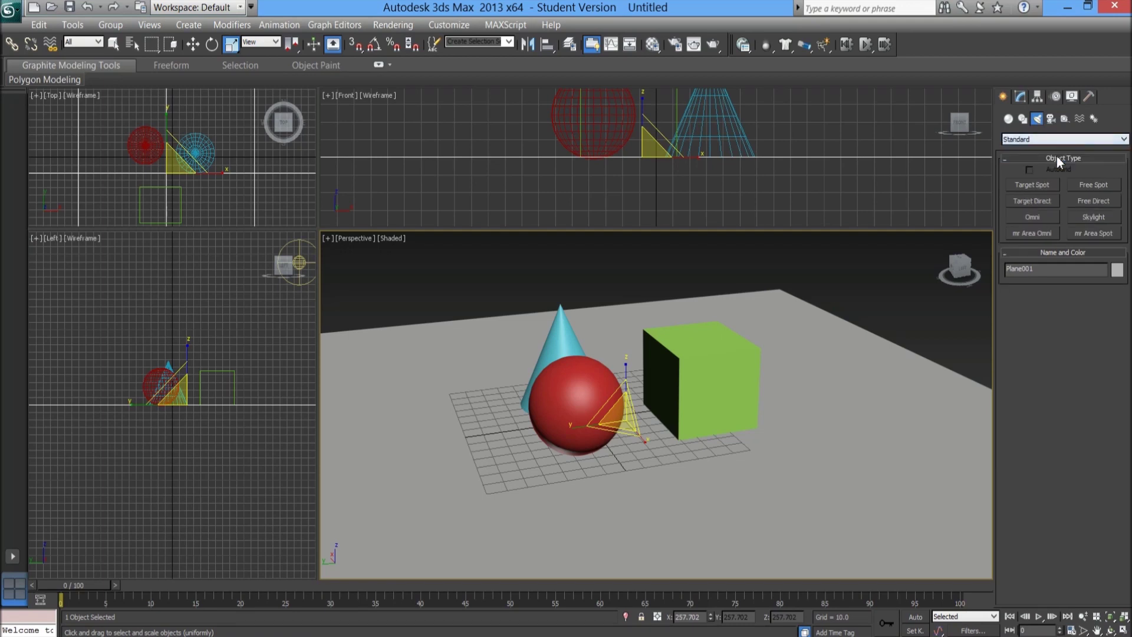
pyautogui.click(1097, 218)
pyautogui.click(809, 443)
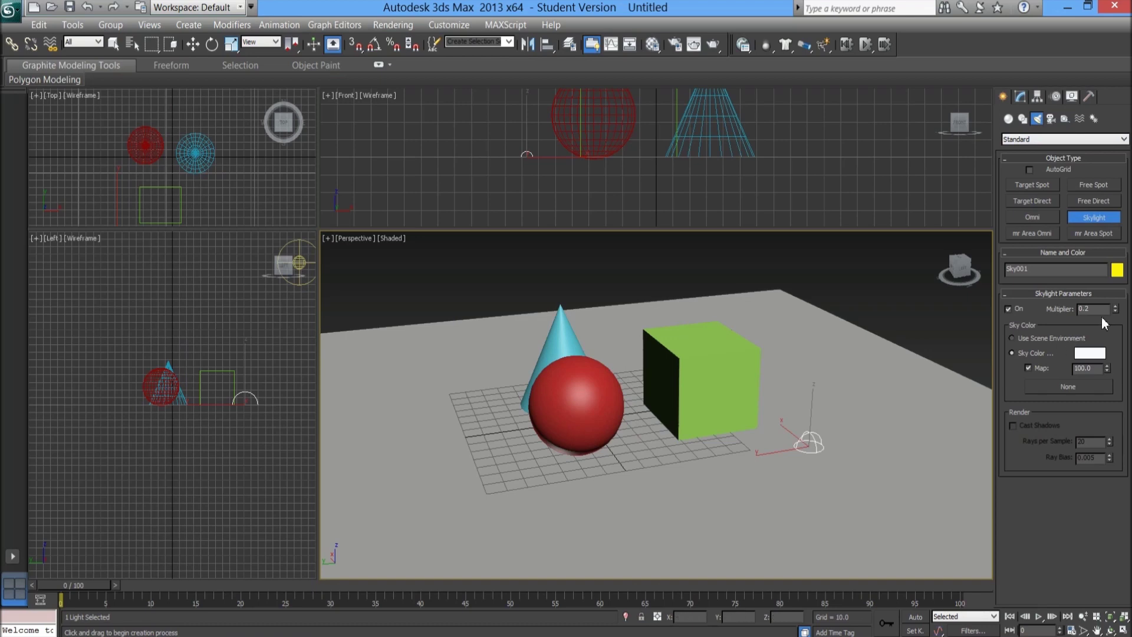
# Set the skylight's multiplier to 1 and render the Perspective view to check the shadow brightness.
pyautogui.moveTo(1092, 309); pyautogui.dragTo(1020, 309)
pyautogui.write('1')
pyautogui.press('Return')
pyautogui.hotkey('shift', 'q')
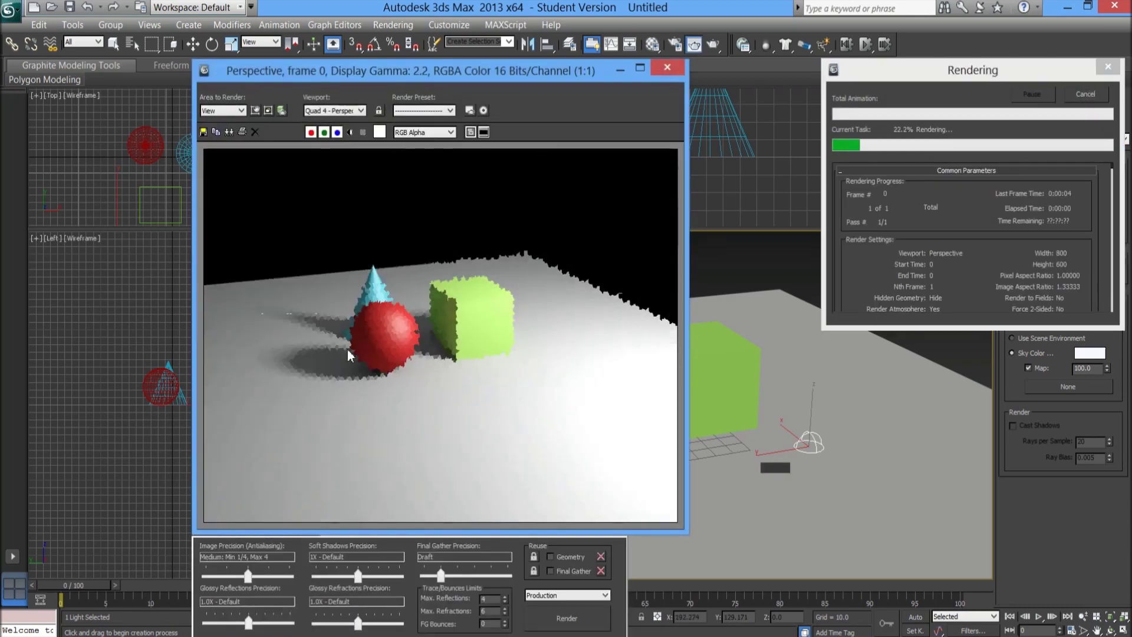
pyautogui.scroll(1, 348, 352)
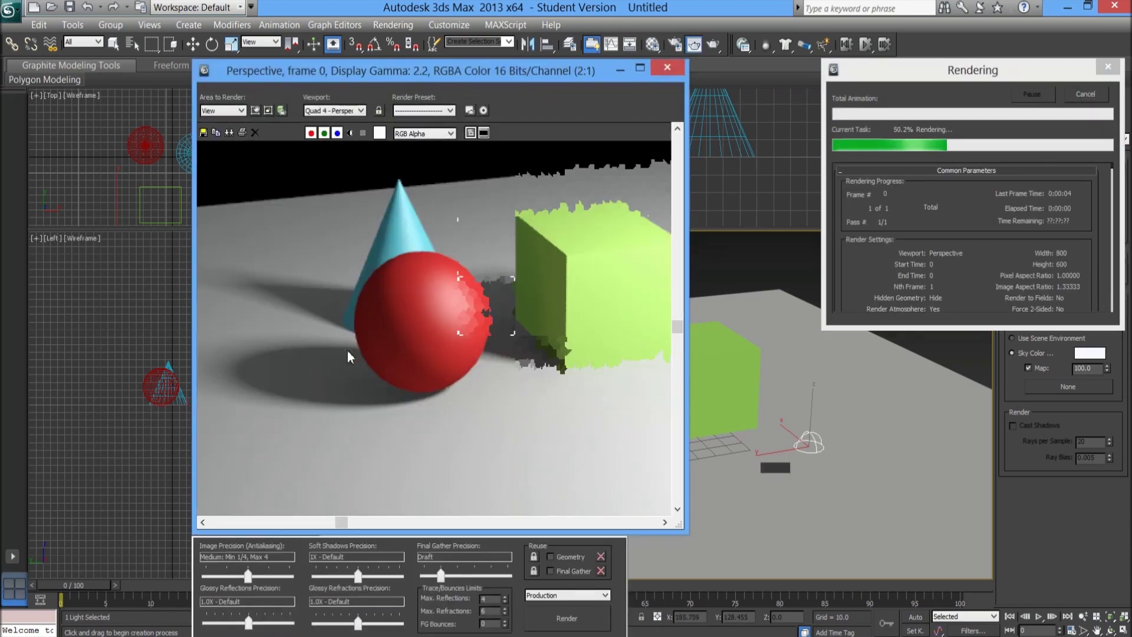
pyautogui.scroll(-1, 408, 366)
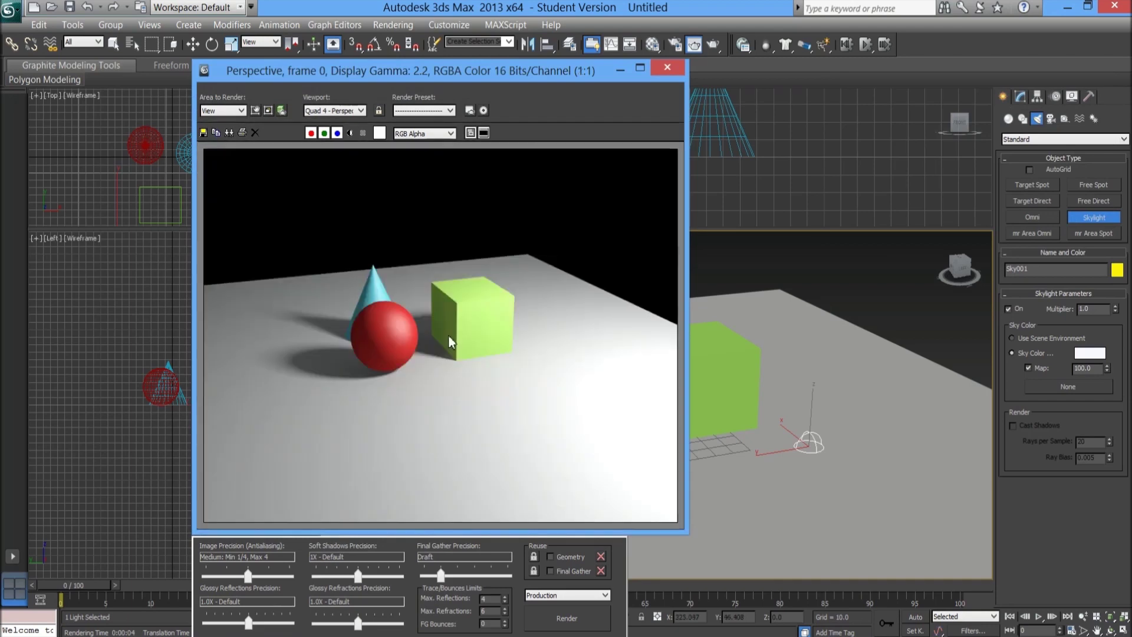
pyautogui.click(677, 70)
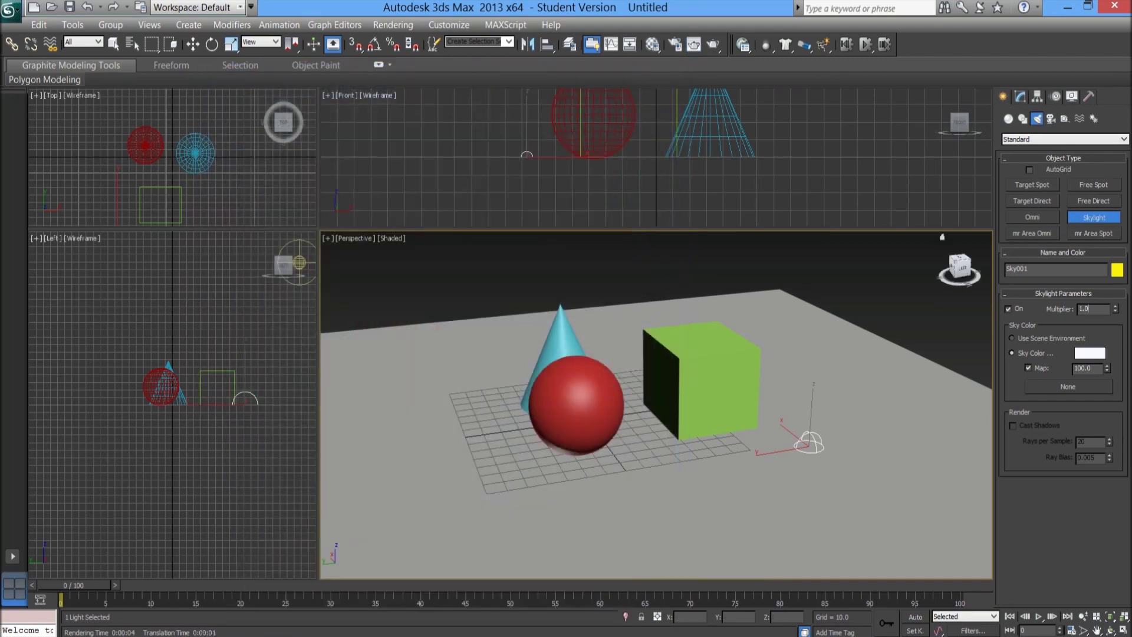
# Set the skylight's multiplier to 0.4 and render the Perspective view.
pyautogui.moveTo(1095, 310); pyautogui.dragTo(1031, 310)
pyautogui.write('.4')
pyautogui.press('Return')
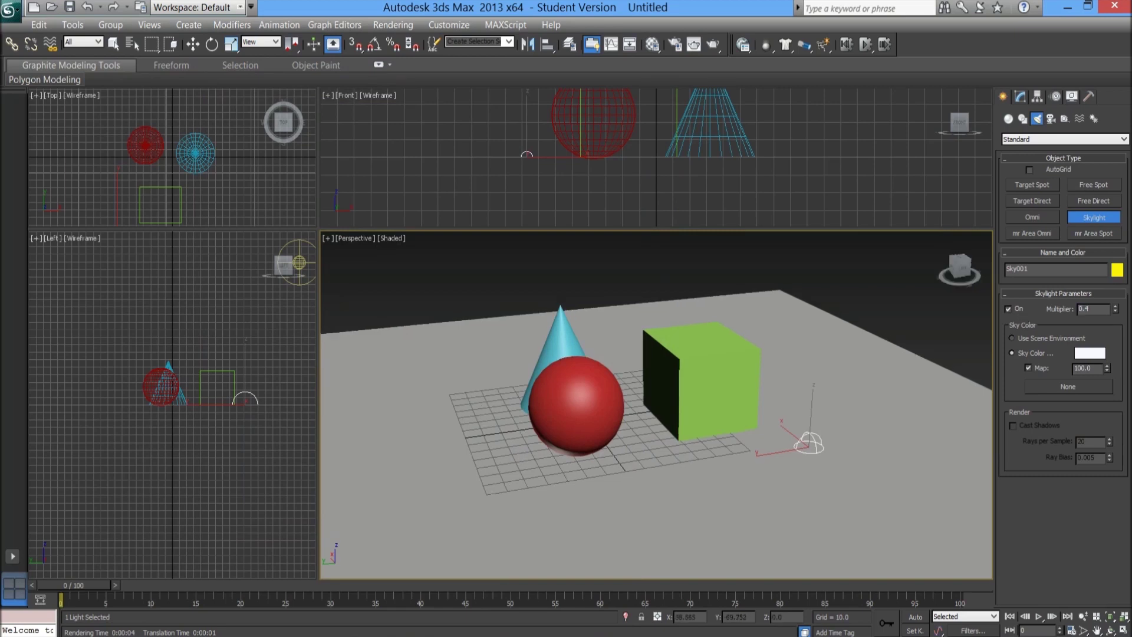
pyautogui.hotkey('shift', 'q')
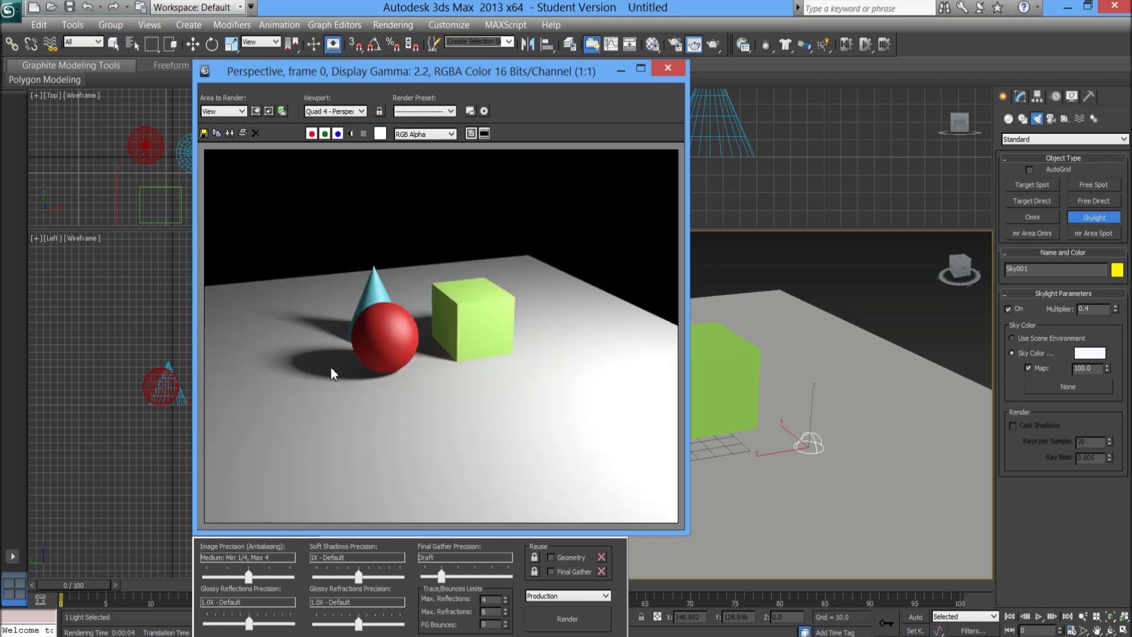
pyautogui.click(679, 68)
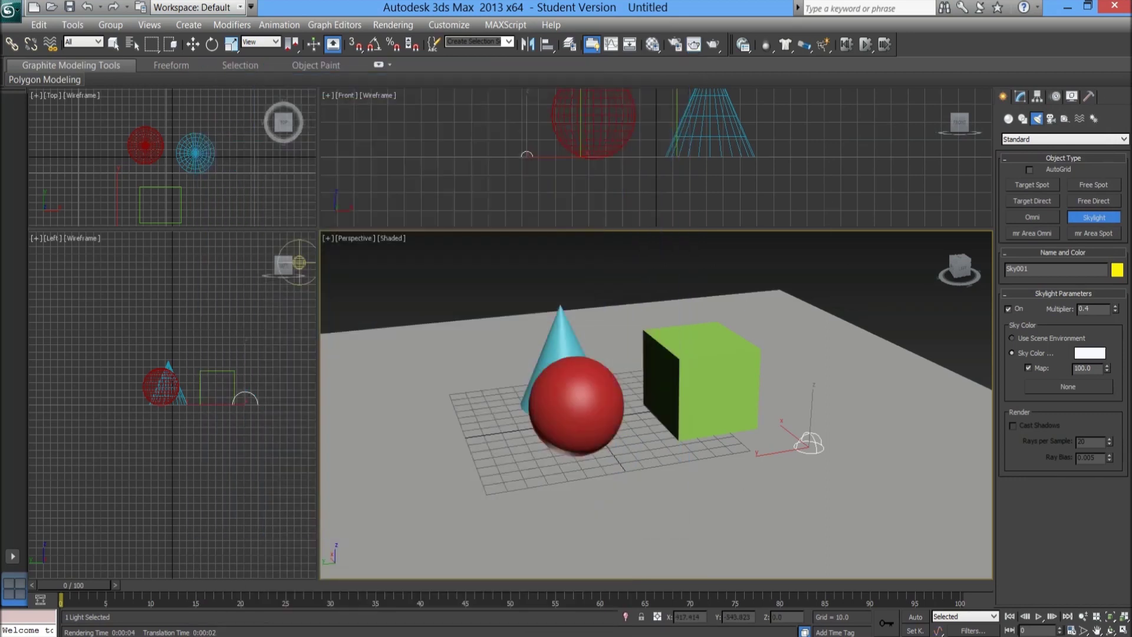
# Set the photometric light's filter color to magenta with red 252, green 0 and blue 255.
pyautogui.click(1019, 97)
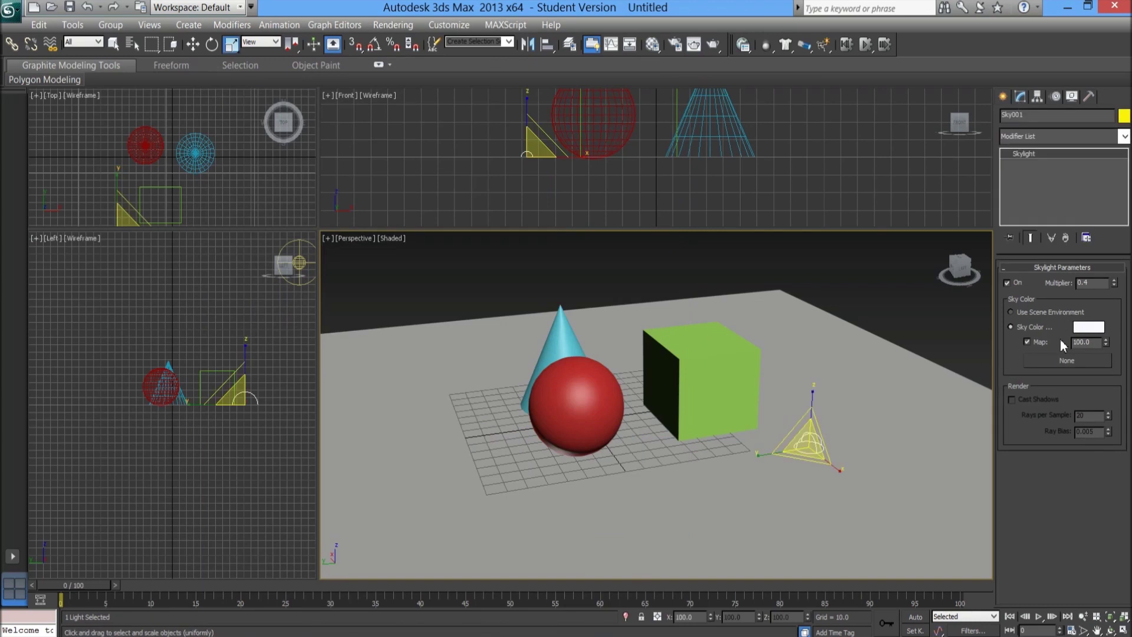
pyautogui.scroll(-3, 858, 325)
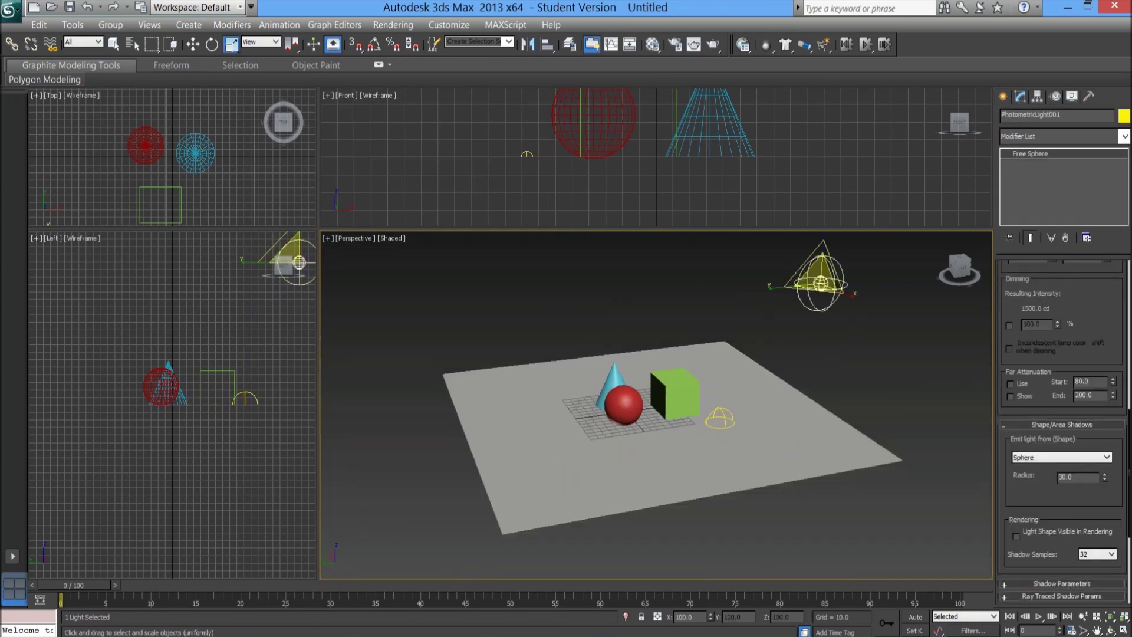
pyautogui.scroll(5, 654, 406)
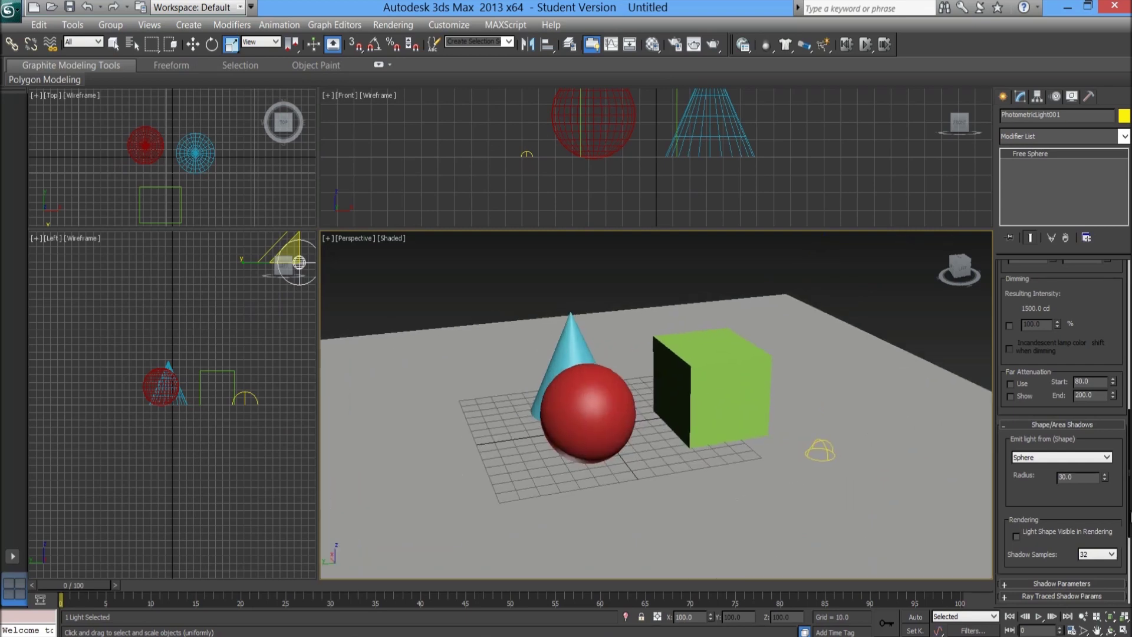
pyautogui.scroll(5, 1066, 479)
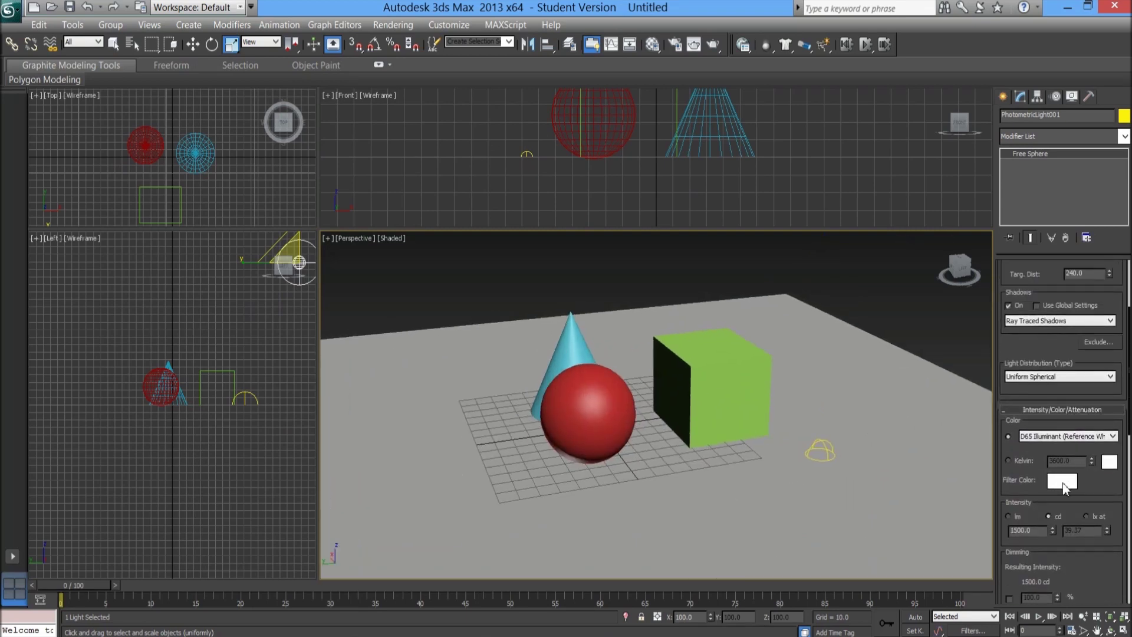
pyautogui.click(1062, 480)
pyautogui.moveTo(277, 116); pyautogui.dragTo(385, 84)
pyautogui.click(510, 214)
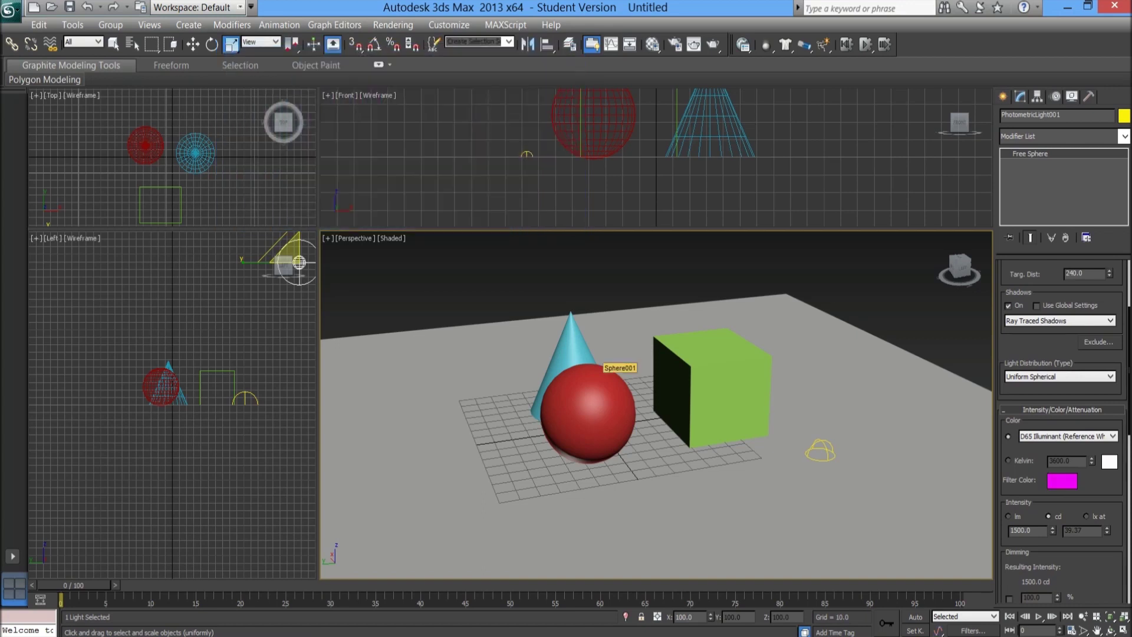
# Render the Perspective view and check how the magenta light tints the plane and objects.
pyautogui.hotkey('shift', 'q')
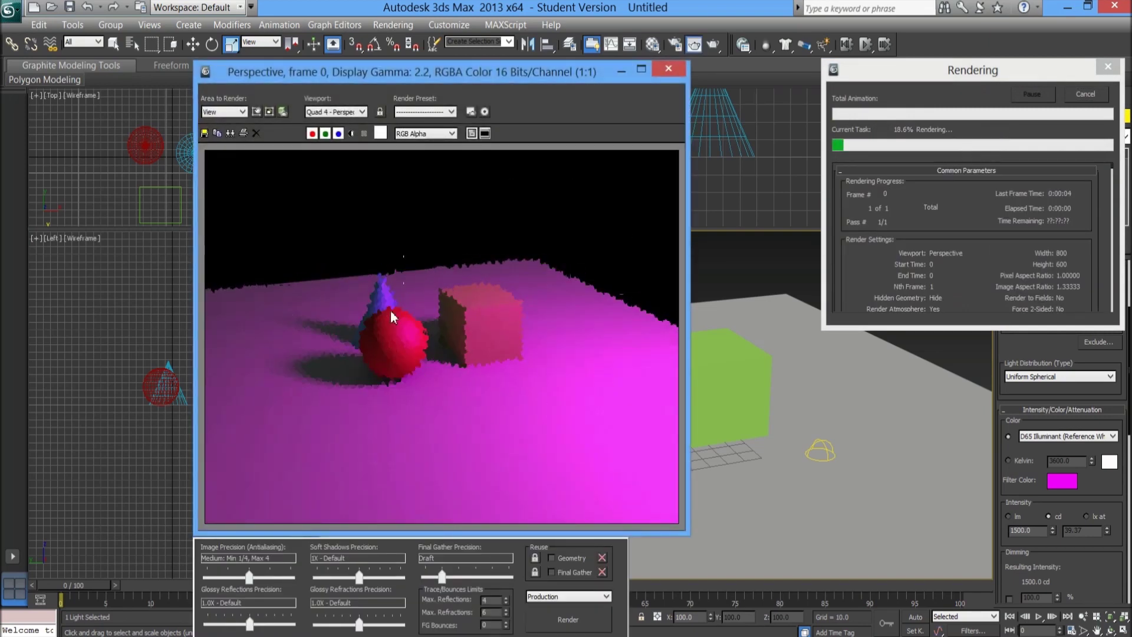
pyautogui.scroll(1, 385, 360)
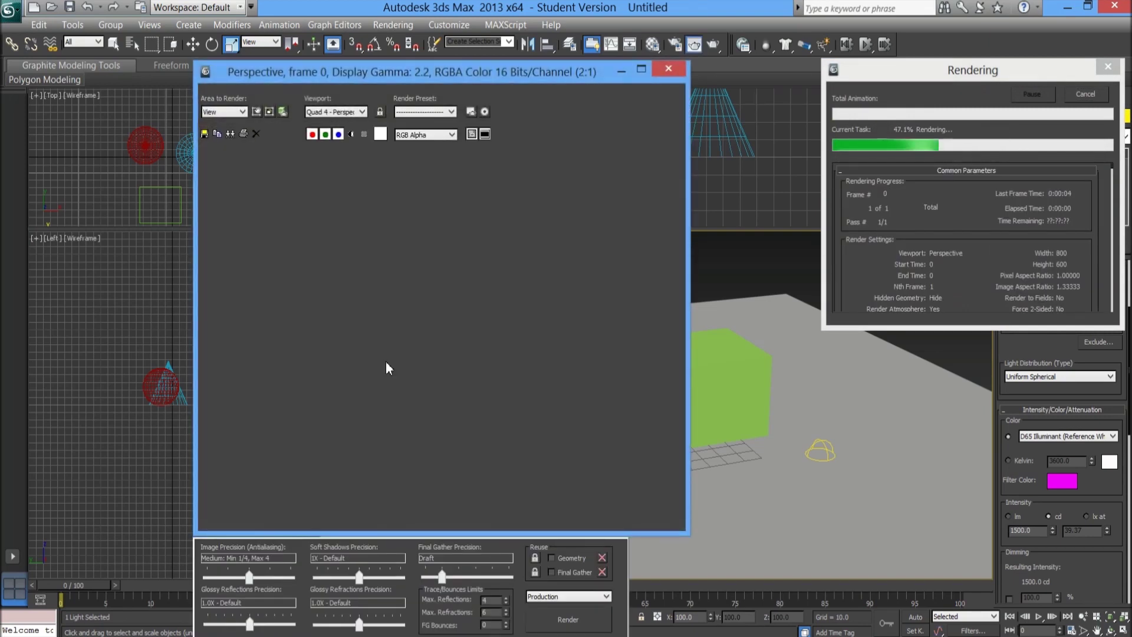
pyautogui.scroll(-1, 494, 330)
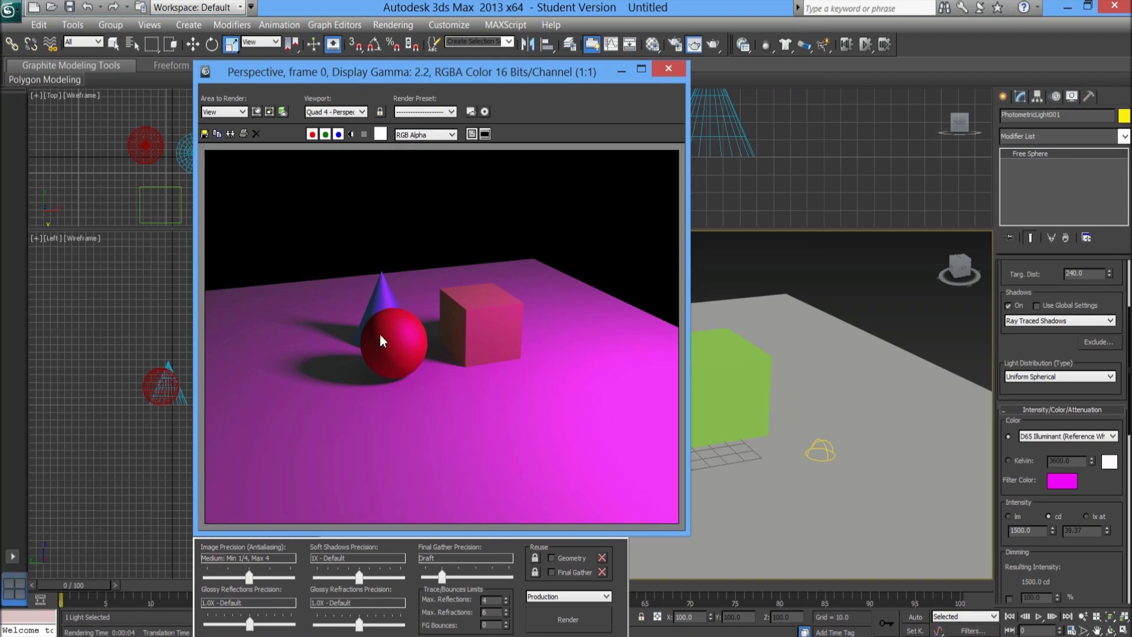
pyautogui.click(669, 69)
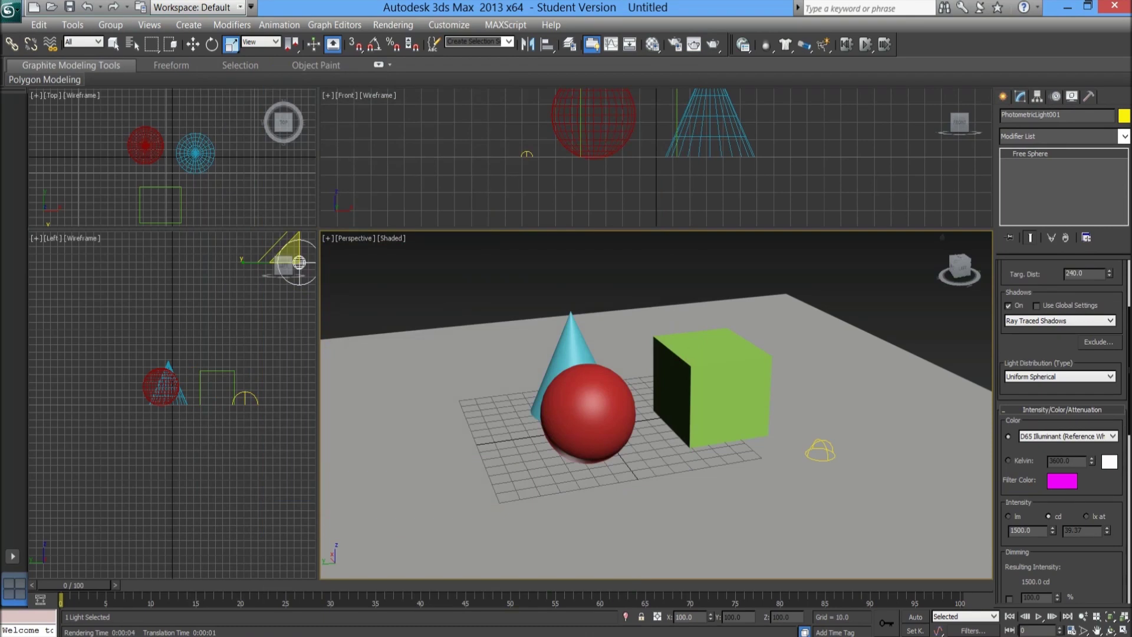
# Change the photometric light's filter color to a pale warm orange.
pyautogui.click(1061, 480)
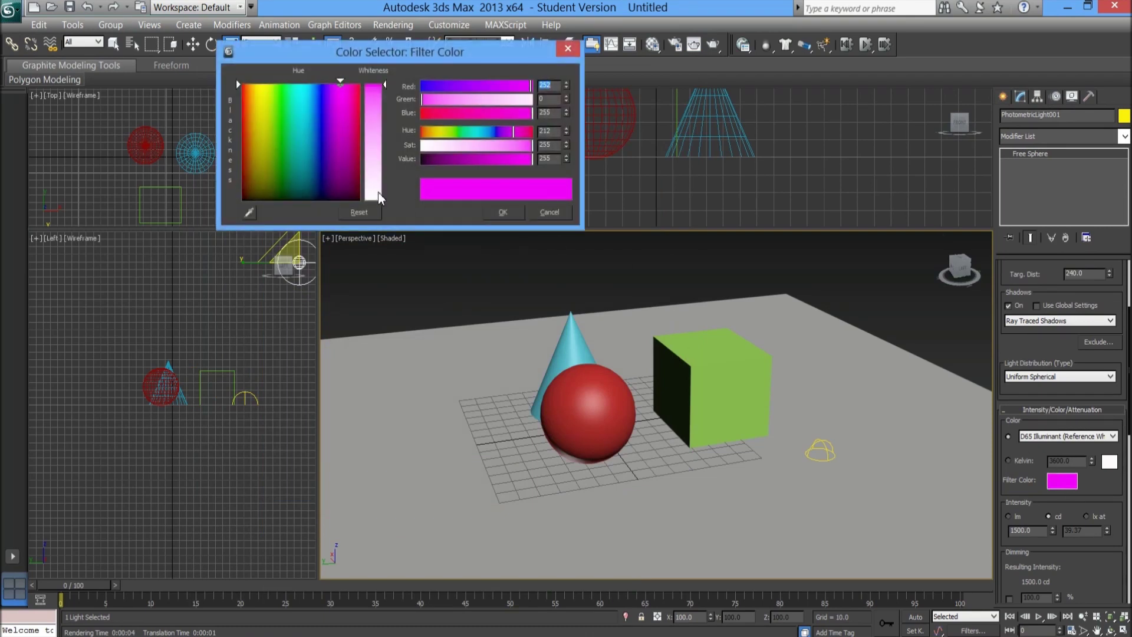
pyautogui.moveTo(322, 101)
pyautogui.mouseDown()
pyautogui.moveTo(290, 83)
pyautogui.moveTo(296, 115)
pyautogui.moveTo(252, 83)
pyautogui.mouseUp()
pyautogui.moveTo(384, 84); pyautogui.dragTo(386, 119)
pyautogui.click(491, 215)
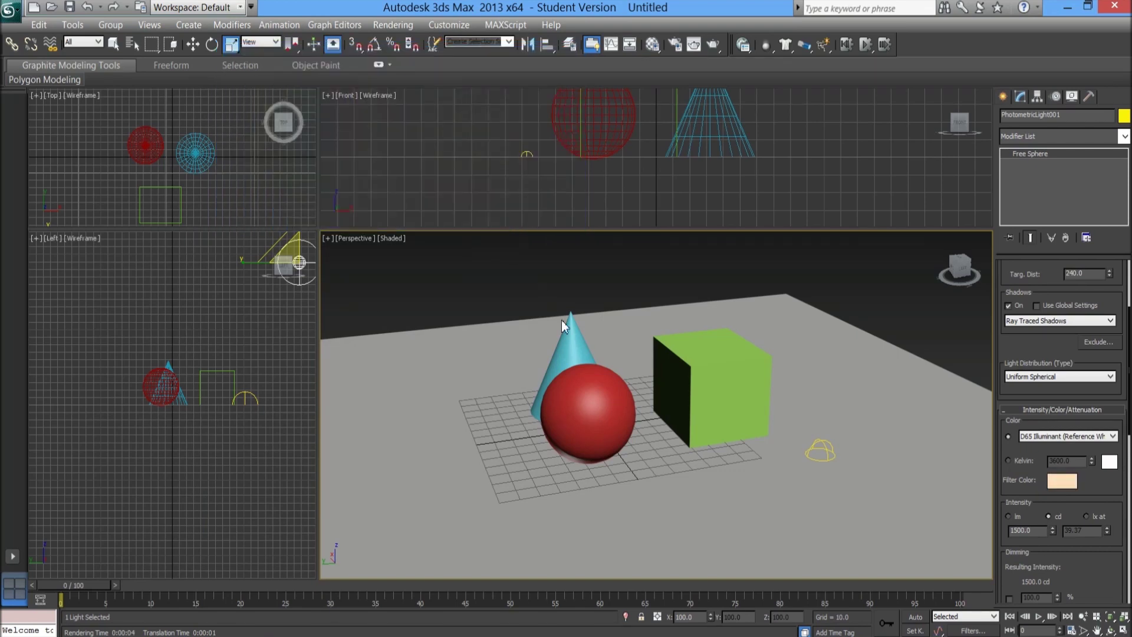
# Render the Perspective view and check how the warm light tints the plane and primitives.
pyautogui.hotkey('shift', 'q')
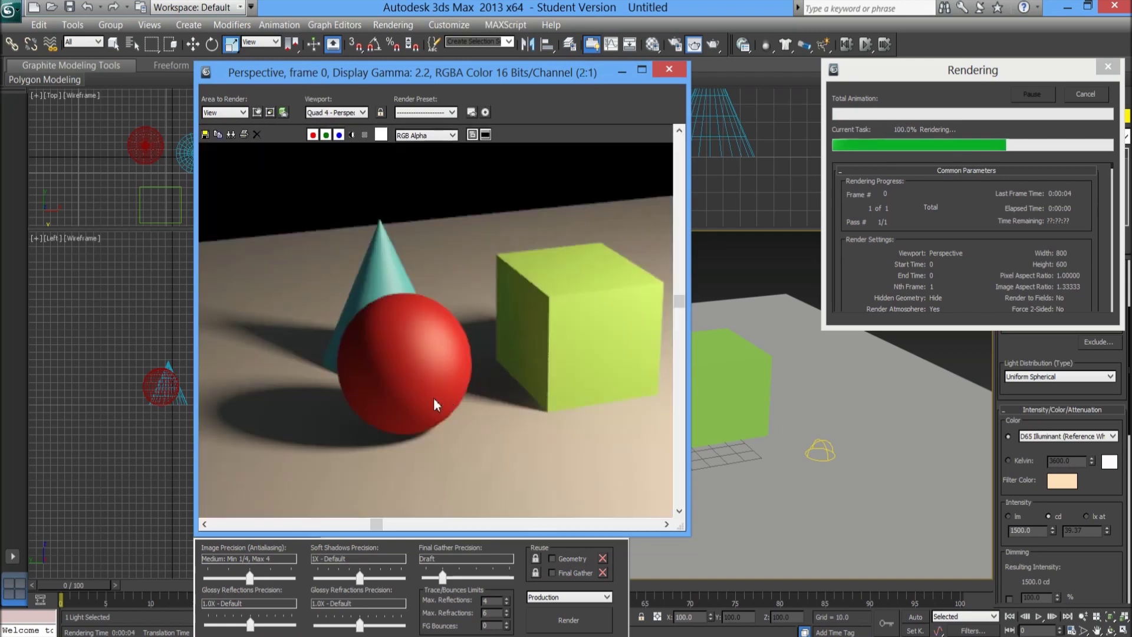
pyautogui.scroll(1, 466, 298)
pyautogui.scroll(-1, 463, 297)
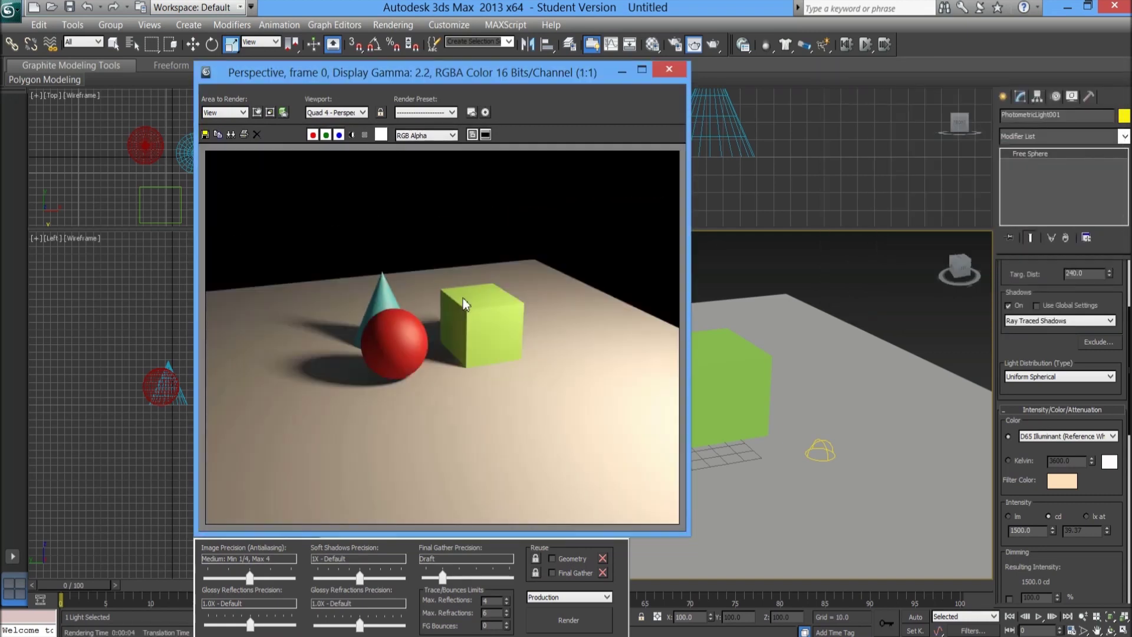
pyautogui.click(668, 70)
pyautogui.hotkey('shift', 'q')
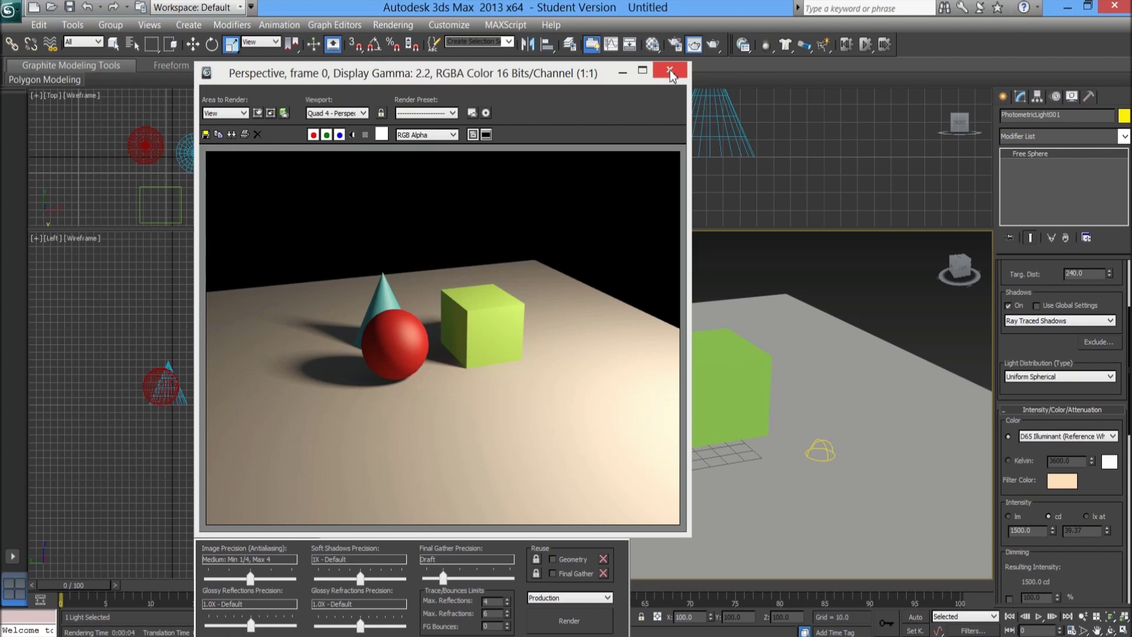
pyautogui.click(670, 70)
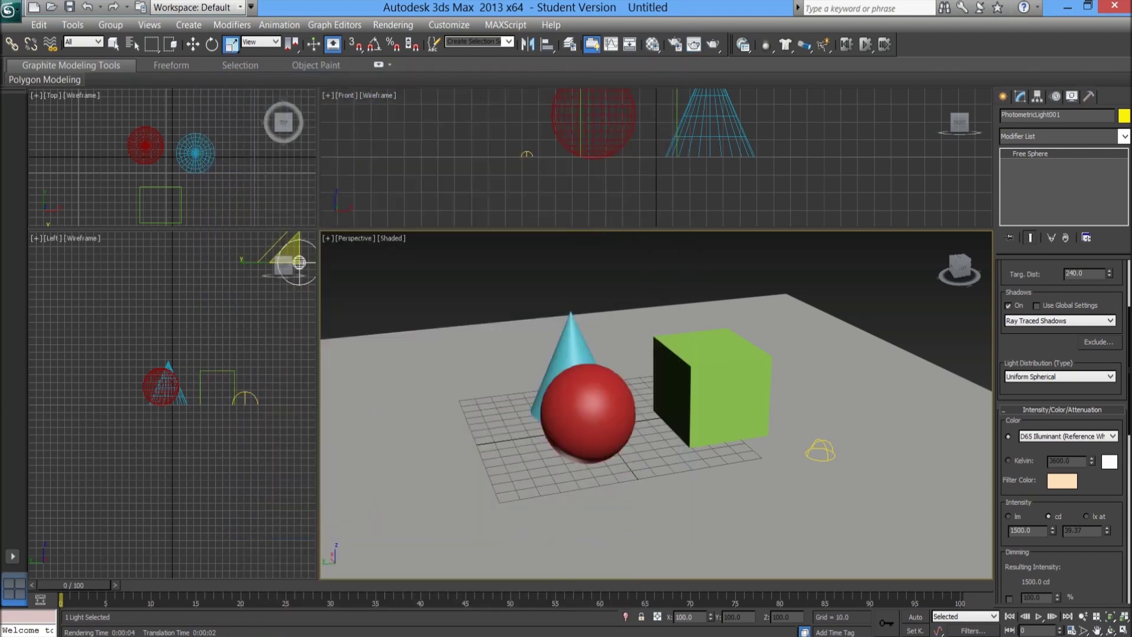
pyautogui.hotkey('shift', 'q')
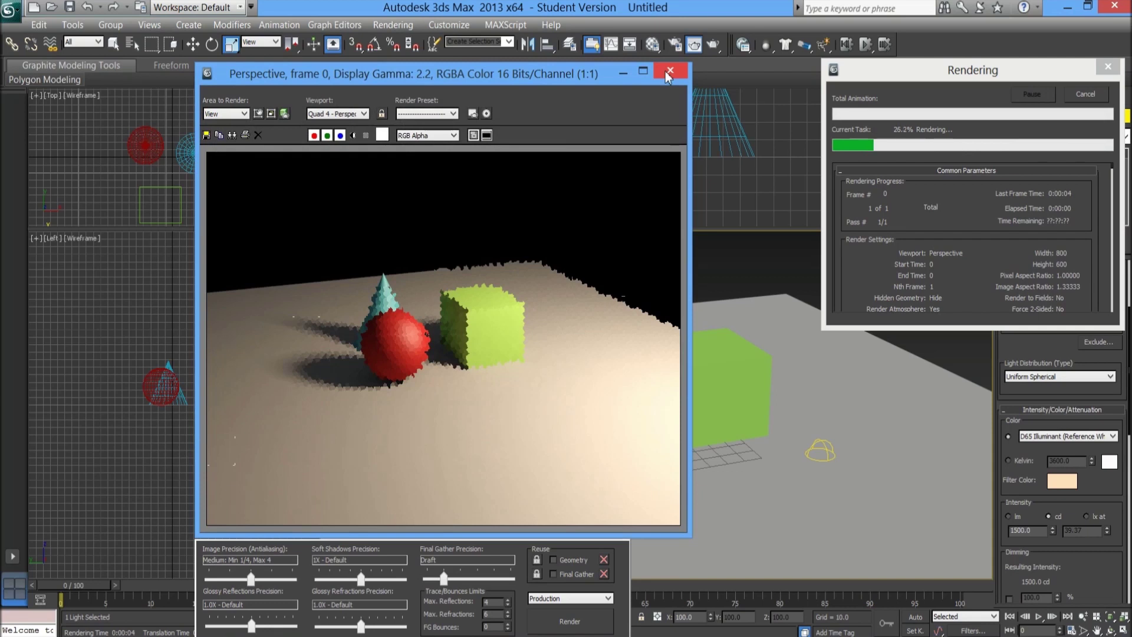
pyautogui.click(664, 72)
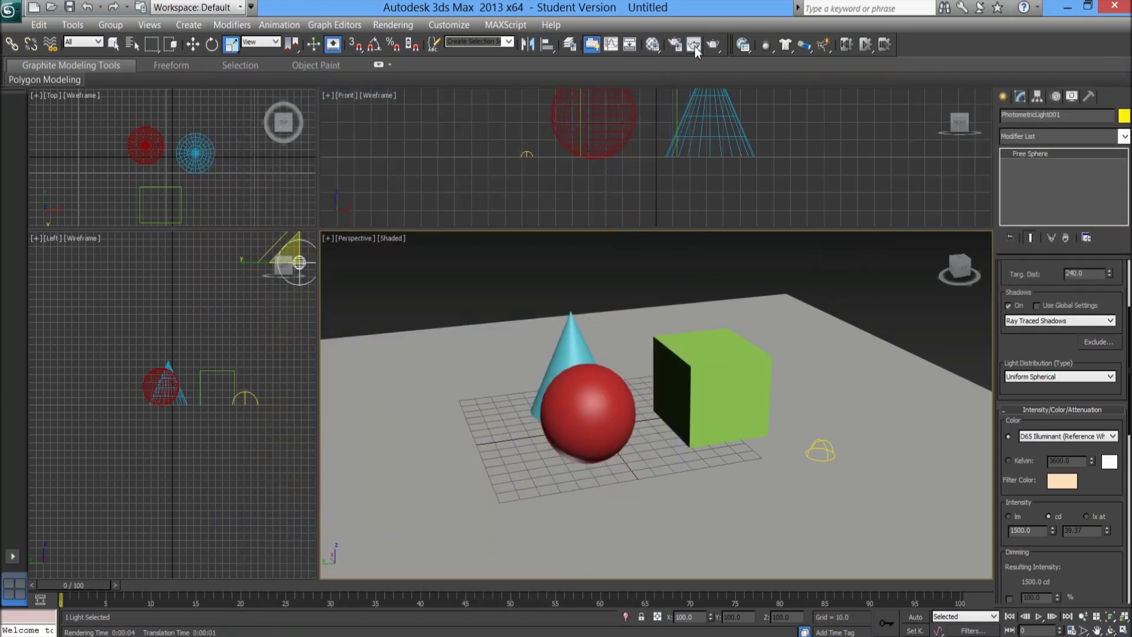
pyautogui.click(398, 24)
pyautogui.click(401, 40)
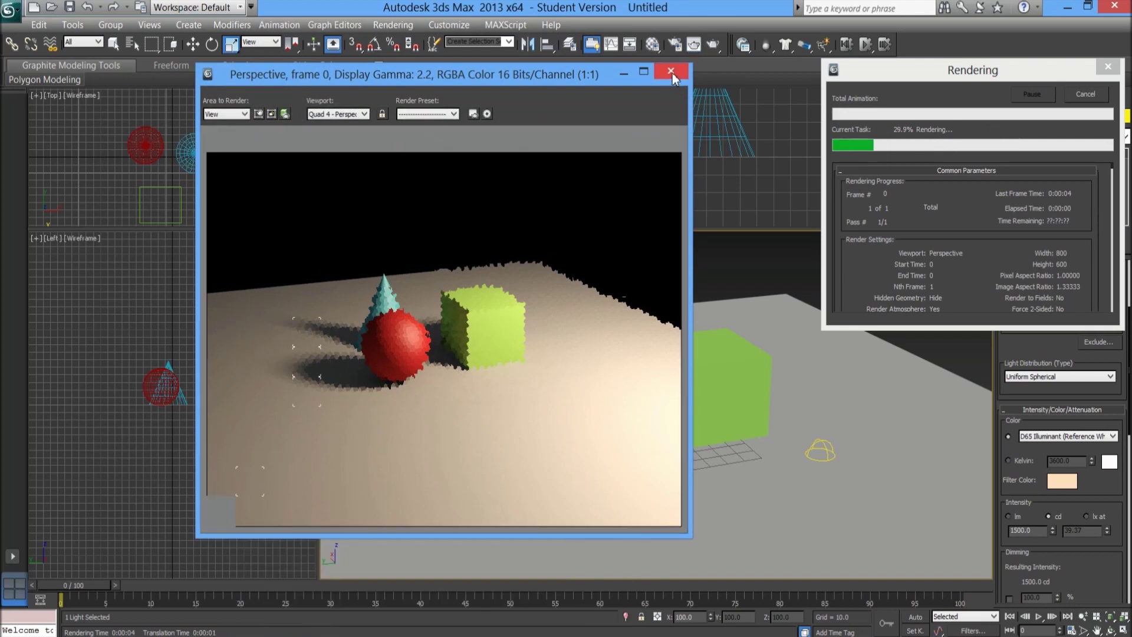
pyautogui.click(671, 73)
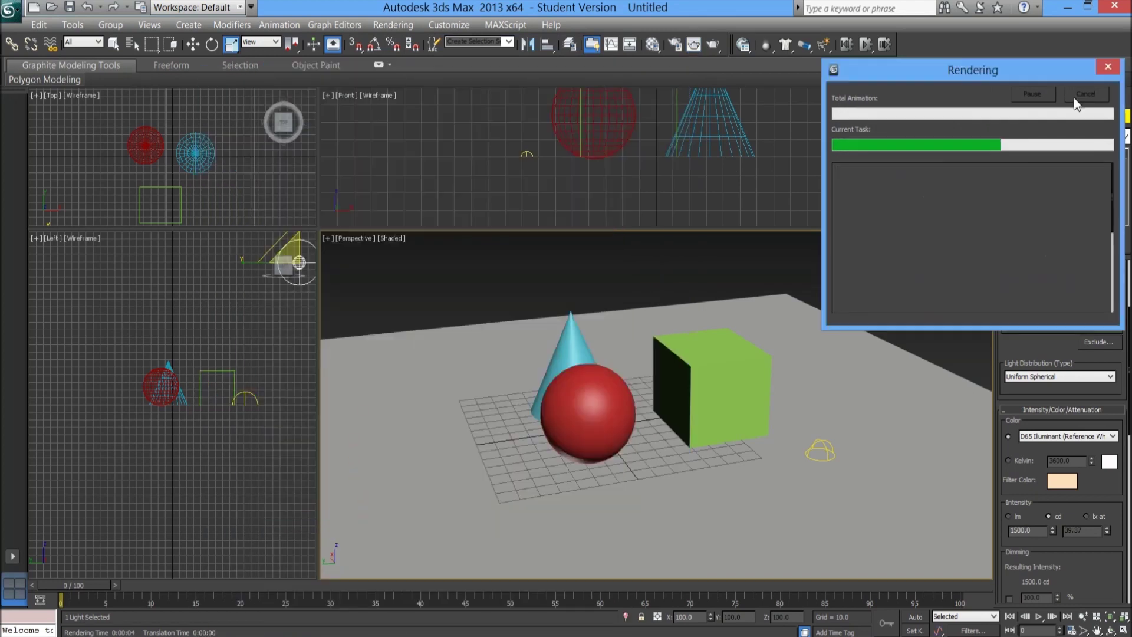
pyautogui.click(1082, 95)
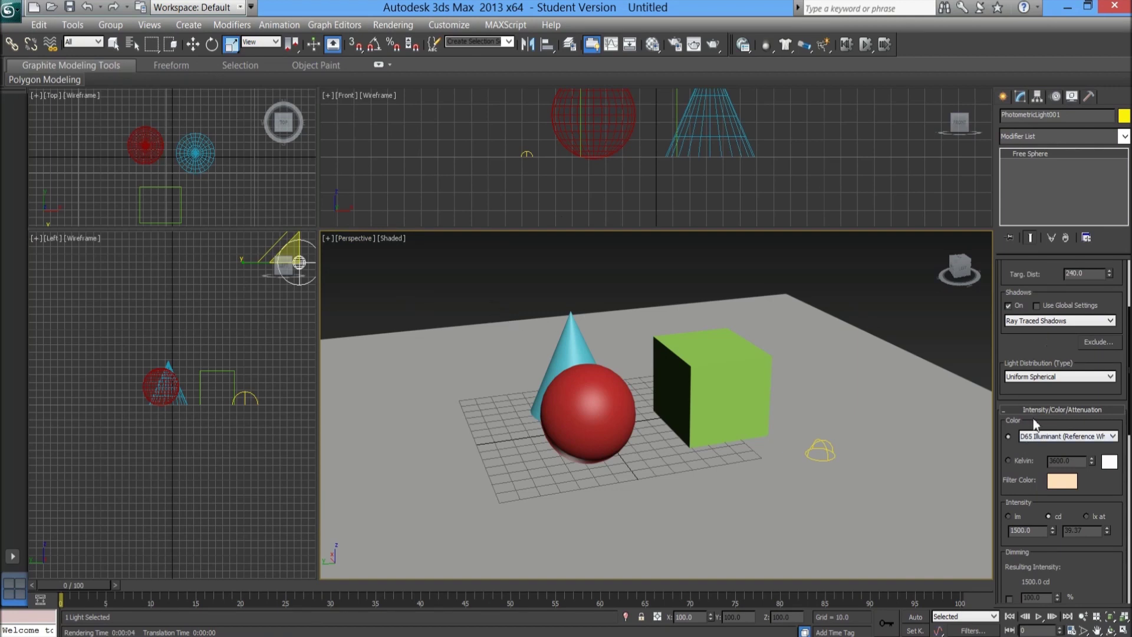
# Open the exposure control settings and render a preview thumbnail of the scene.
pyautogui.click(391, 26)
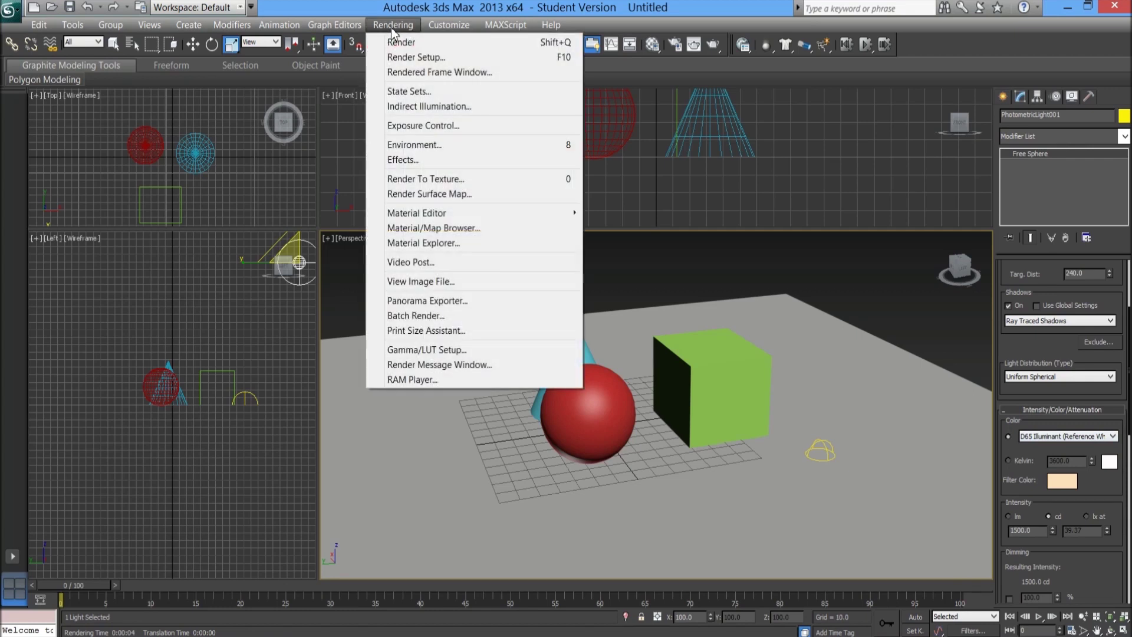
pyautogui.click(421, 126)
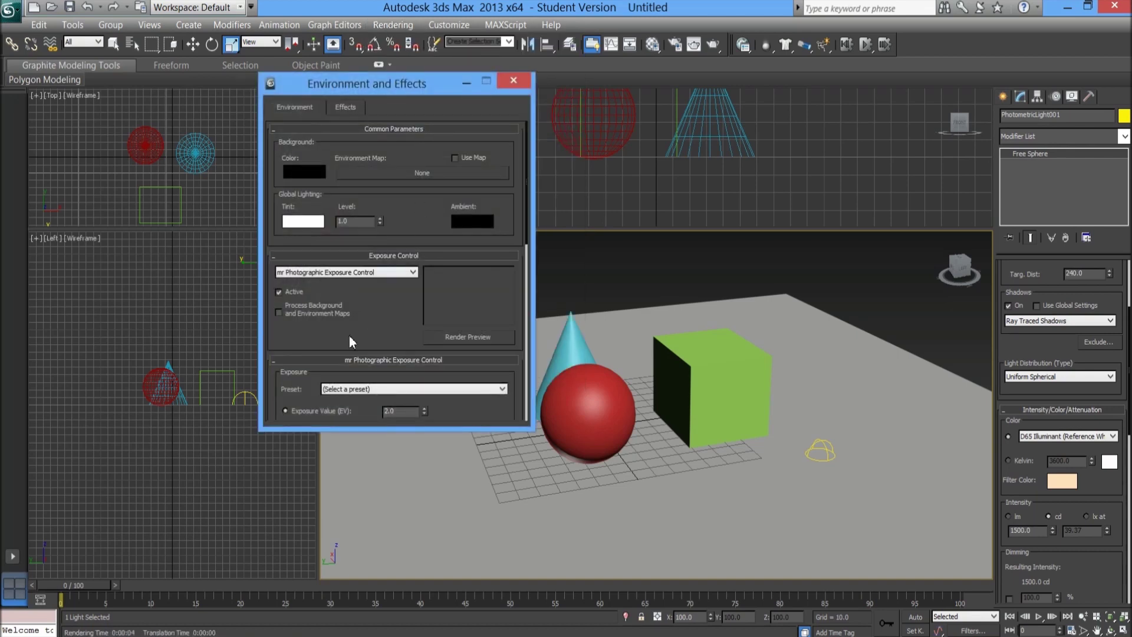
pyautogui.click(495, 338)
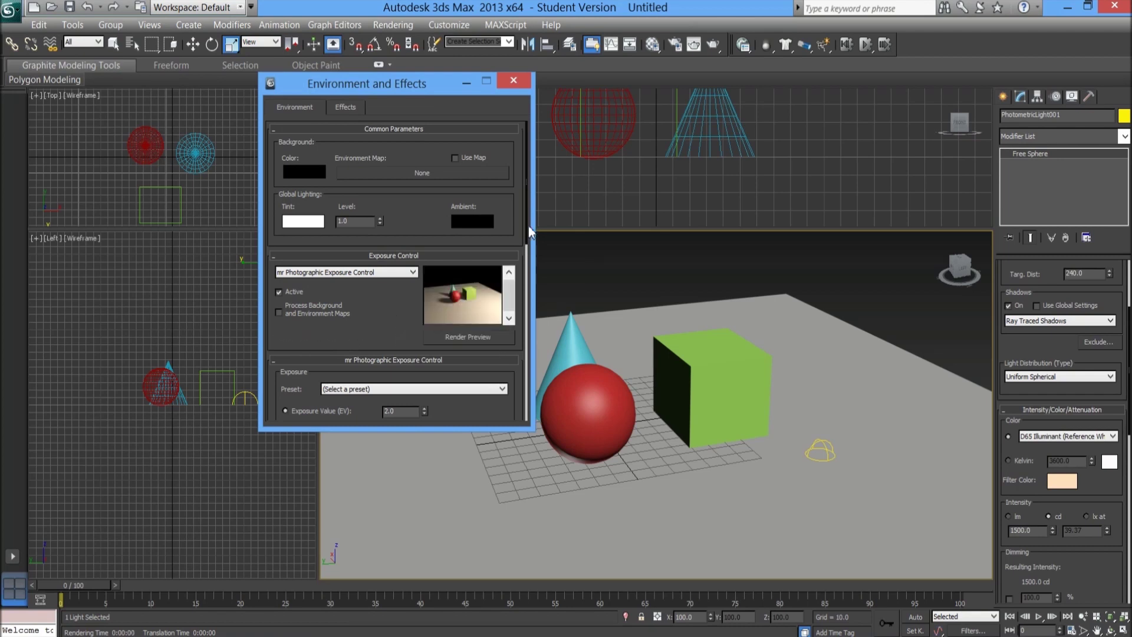
# Frame the primitives closer in the Perspective view and refresh the exposure preview.
pyautogui.moveTo(527, 224); pyautogui.dragTo(530, 257)
pyautogui.scroll(3, 656, 405)
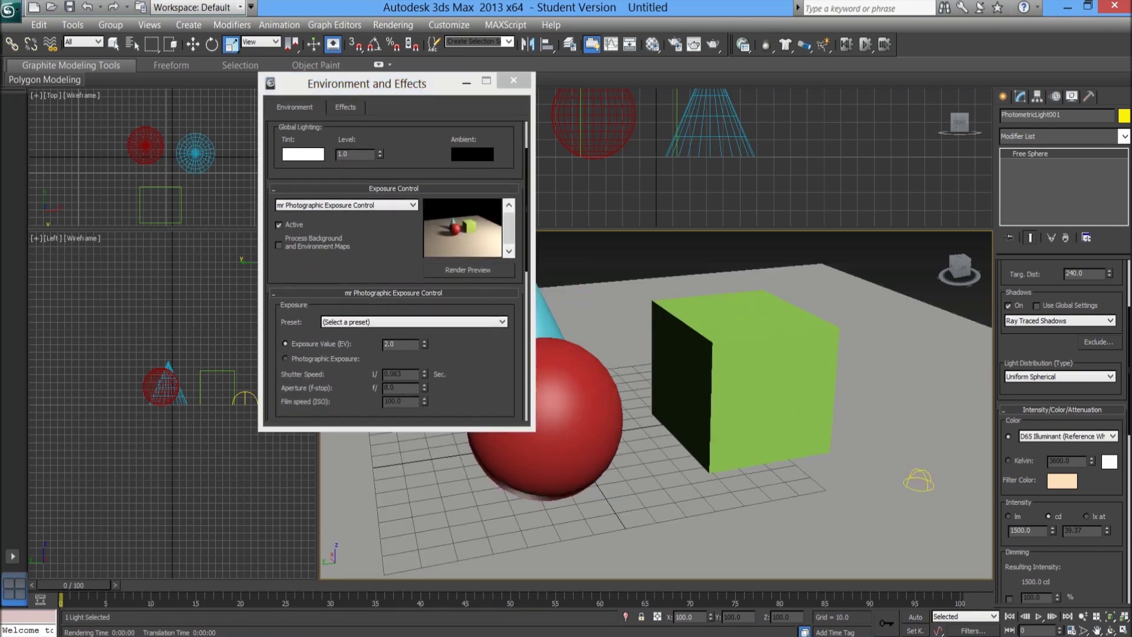
pyautogui.moveTo(656, 405); pyautogui.dragTo(687, 425, button='middle')
pyautogui.scroll(3, 654, 386)
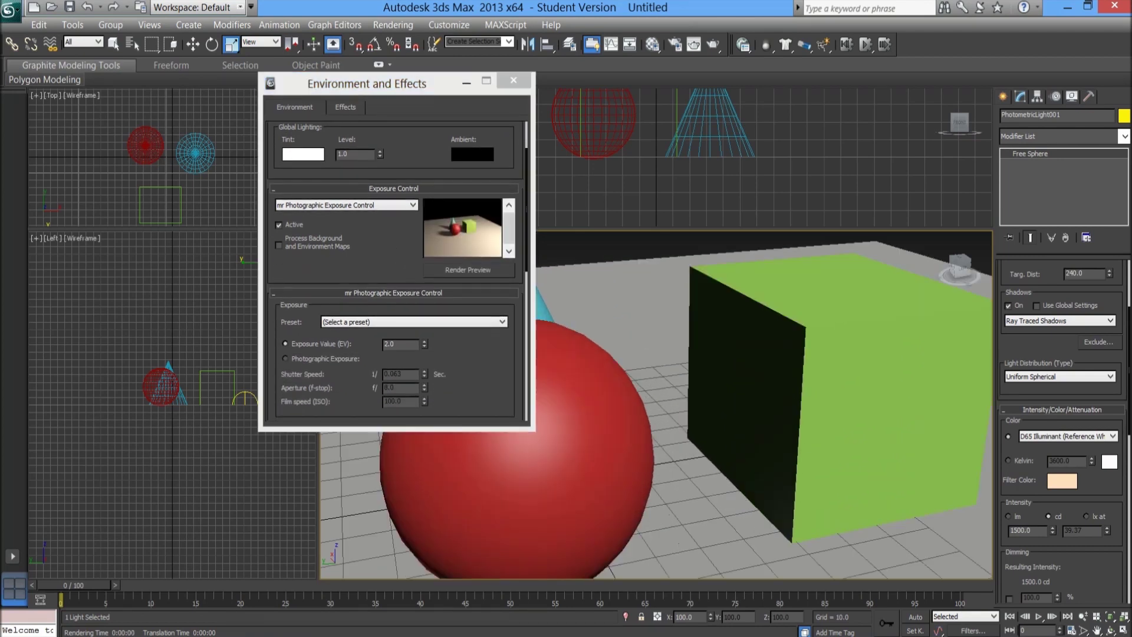
pyautogui.click(478, 274)
pyautogui.scroll(-3, 654, 407)
pyautogui.click(467, 269)
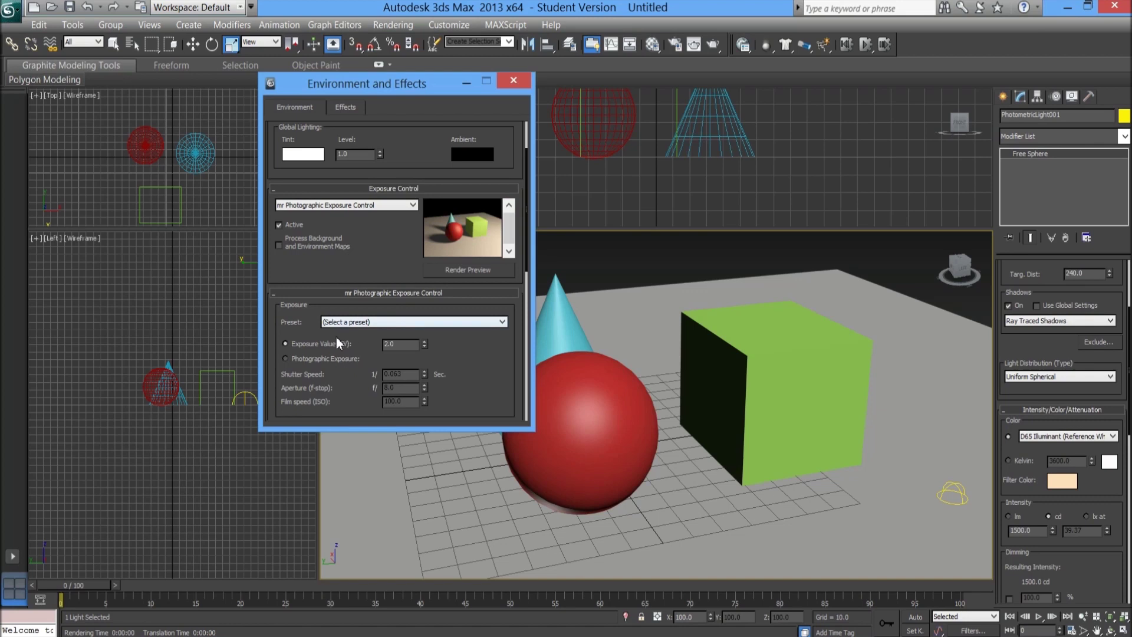
# Try several exposure presets, including the outdoor and indoor daylight ones, and compare their brightness in the preview.
pyautogui.click(343, 323)
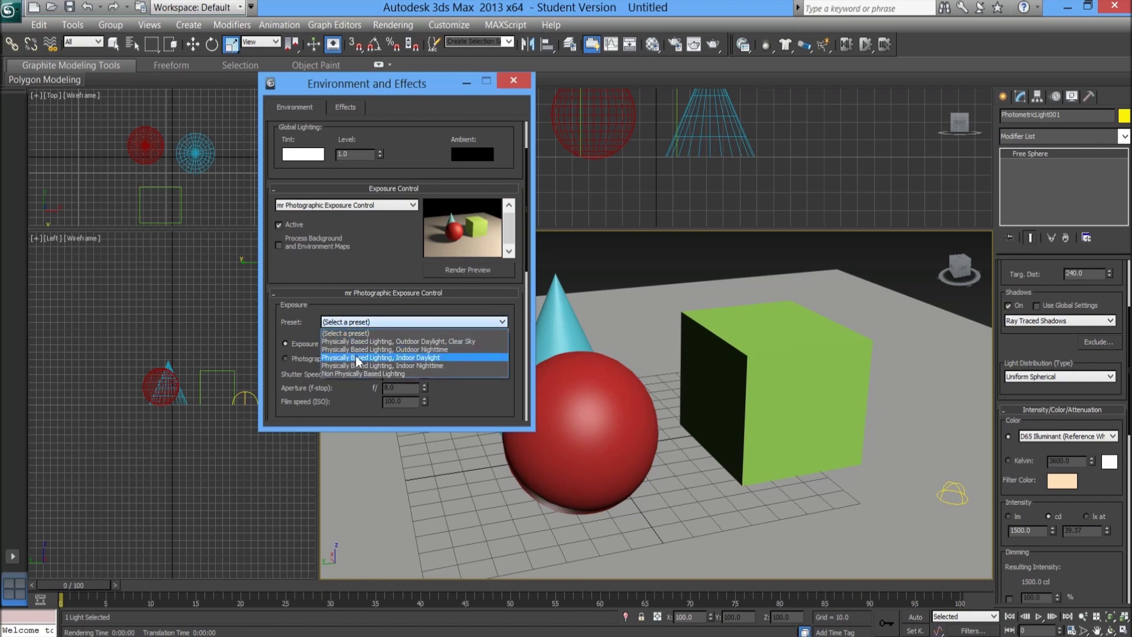
pyautogui.click(362, 373)
pyautogui.click(376, 326)
pyautogui.click(375, 342)
pyautogui.click(368, 324)
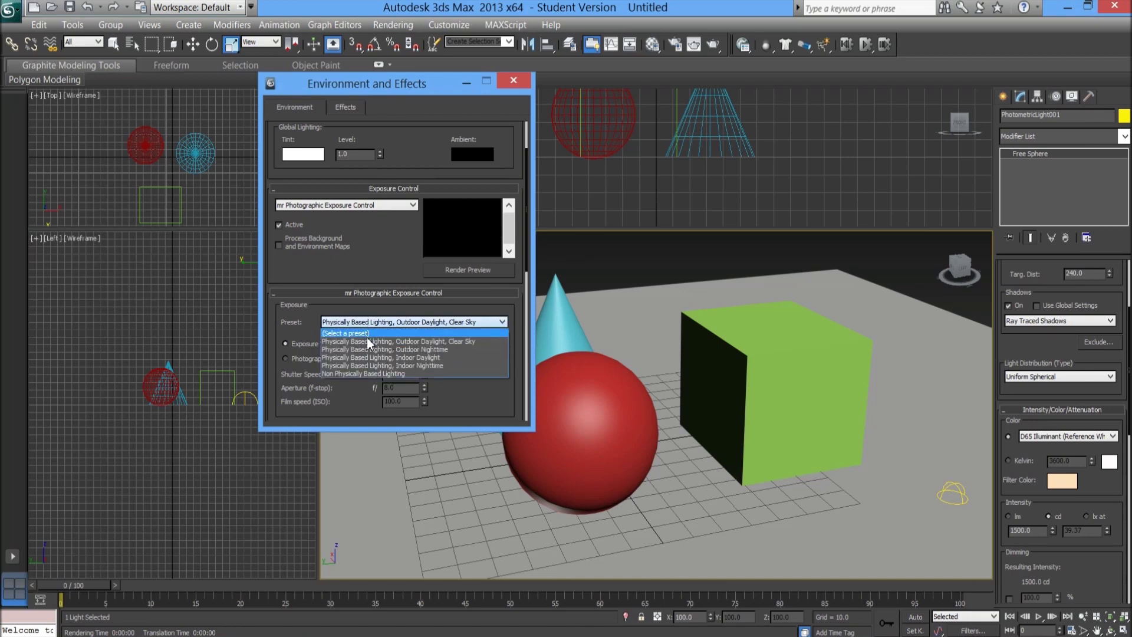
pyautogui.click(366, 349)
pyautogui.click(366, 324)
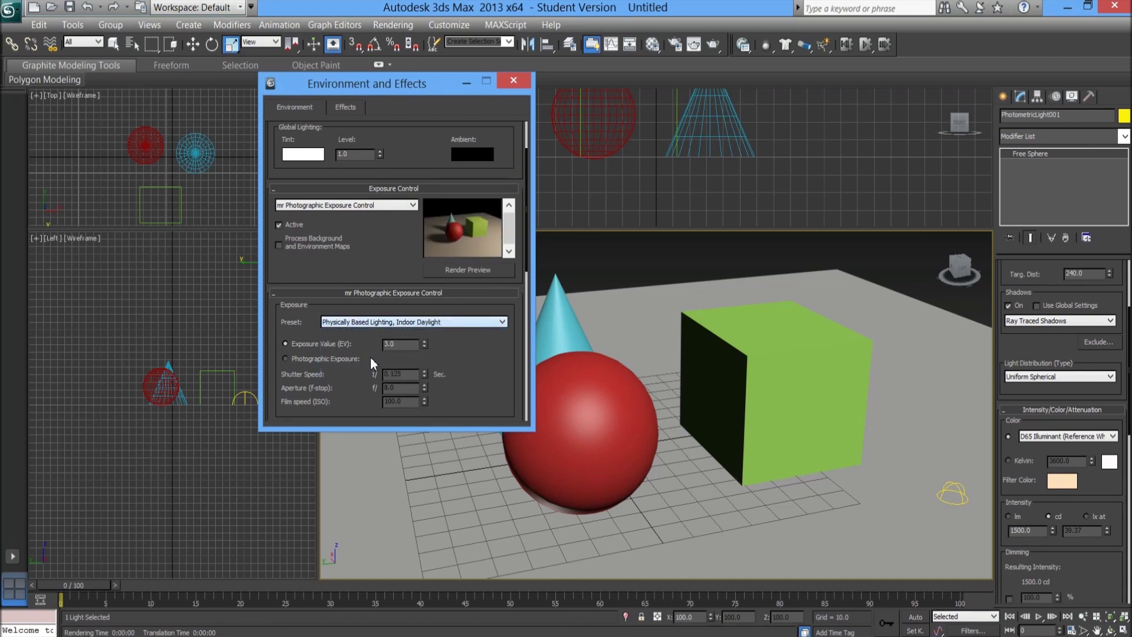
pyautogui.click(370, 357)
pyautogui.click(366, 324)
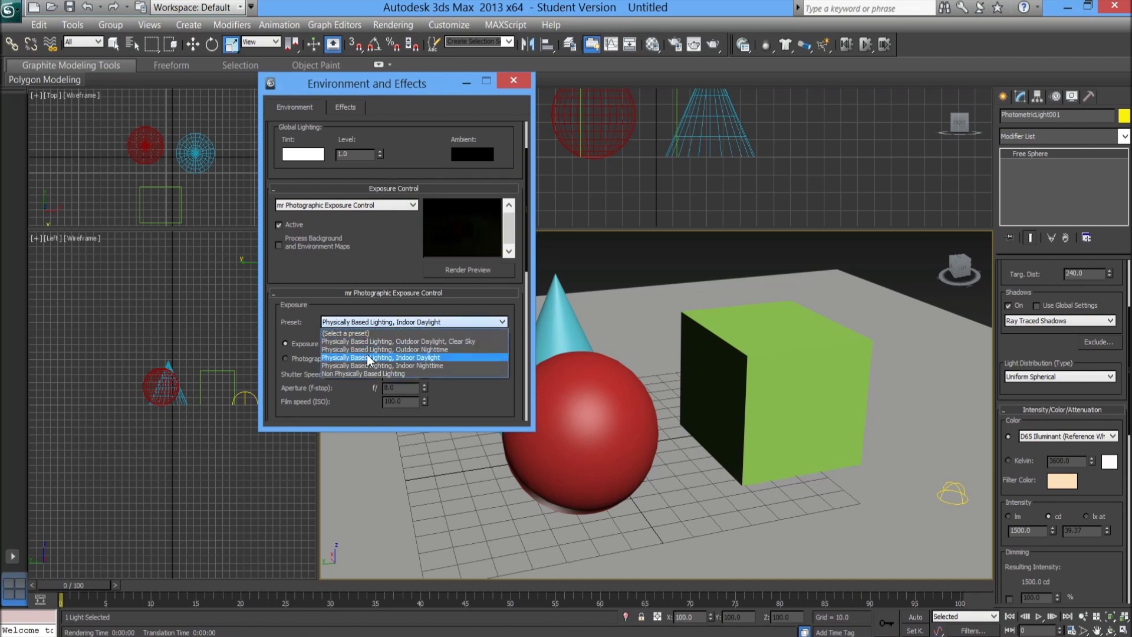
pyautogui.click(367, 355)
pyautogui.click(373, 323)
pyautogui.click(373, 332)
# Apply the exposure preset "Physically Based Lighting, Outdoor Daylight, Clear Sky".
pyautogui.click(374, 321)
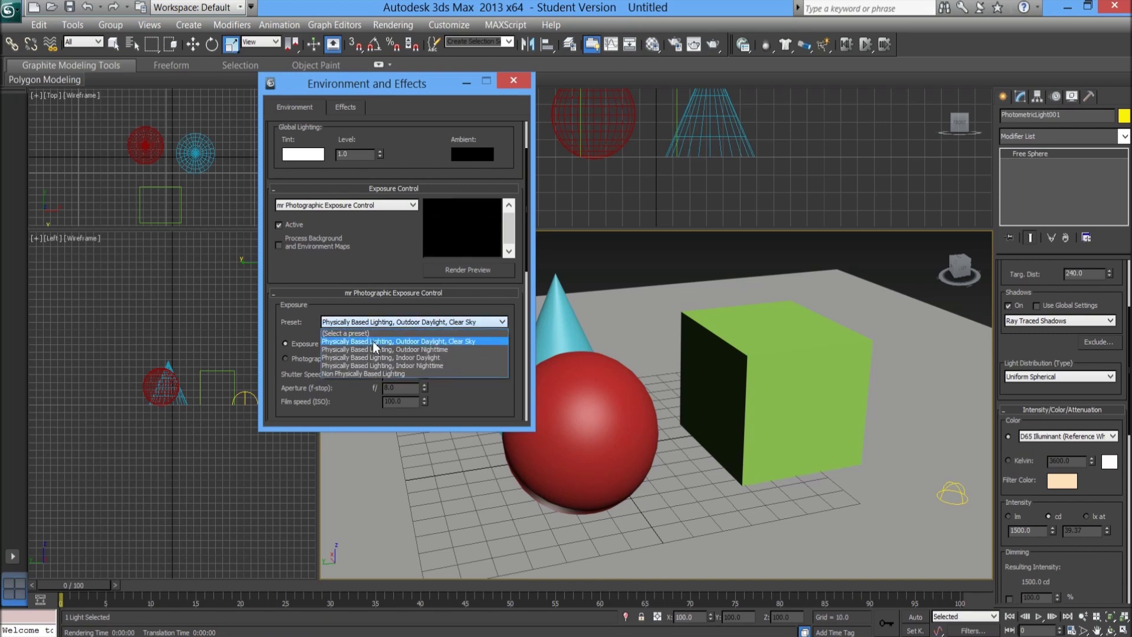
pyautogui.click(372, 341)
pyautogui.click(373, 321)
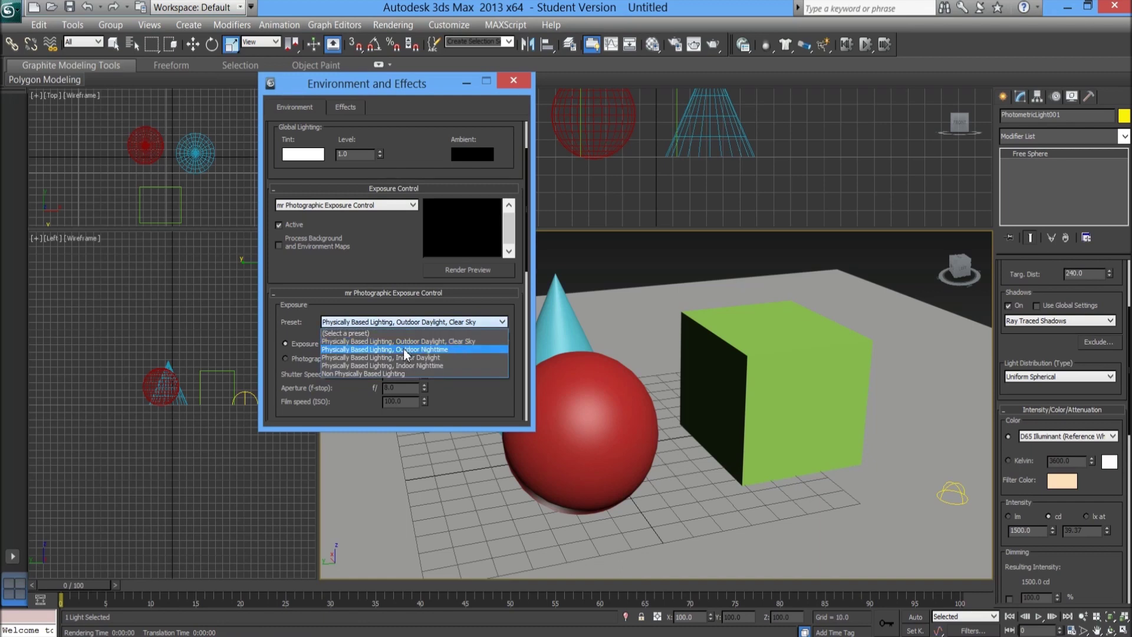
pyautogui.click(373, 349)
pyautogui.click(399, 321)
pyautogui.click(398, 331)
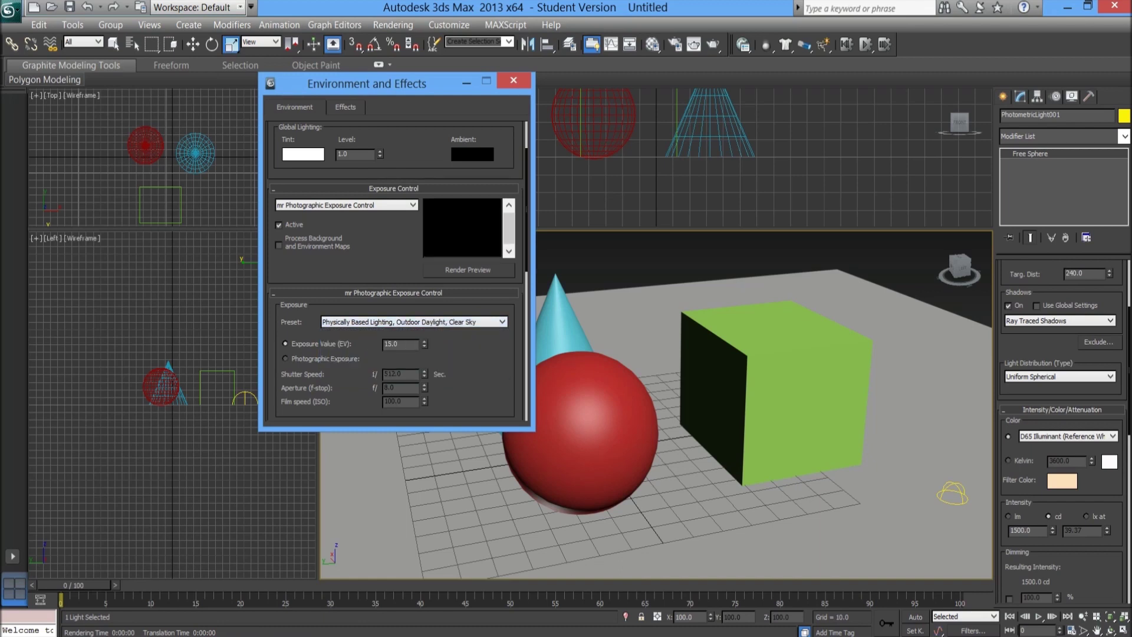
# Try exposure values of 16 and 2 in the preview, set the value to 7 and render the Perspective view.
pyautogui.moveTo(425, 342)
pyautogui.mouseDown()
pyautogui.moveTo(424, 390)
pyautogui.moveTo(422, 345)
pyautogui.mouseUp()
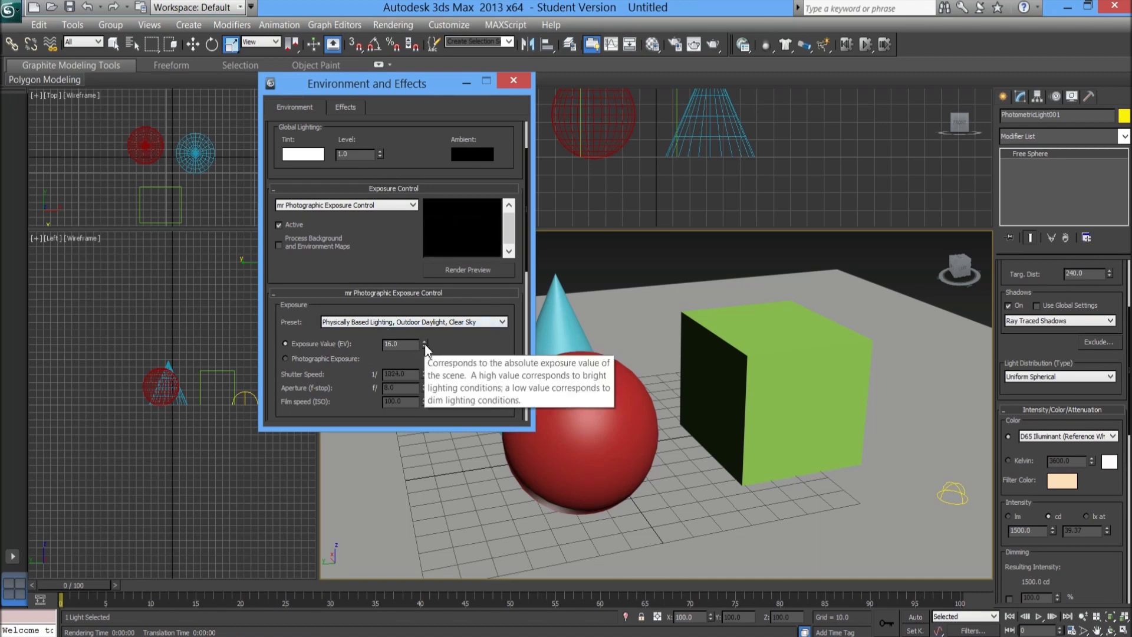
pyautogui.moveTo(424, 345); pyautogui.dragTo(426, 368)
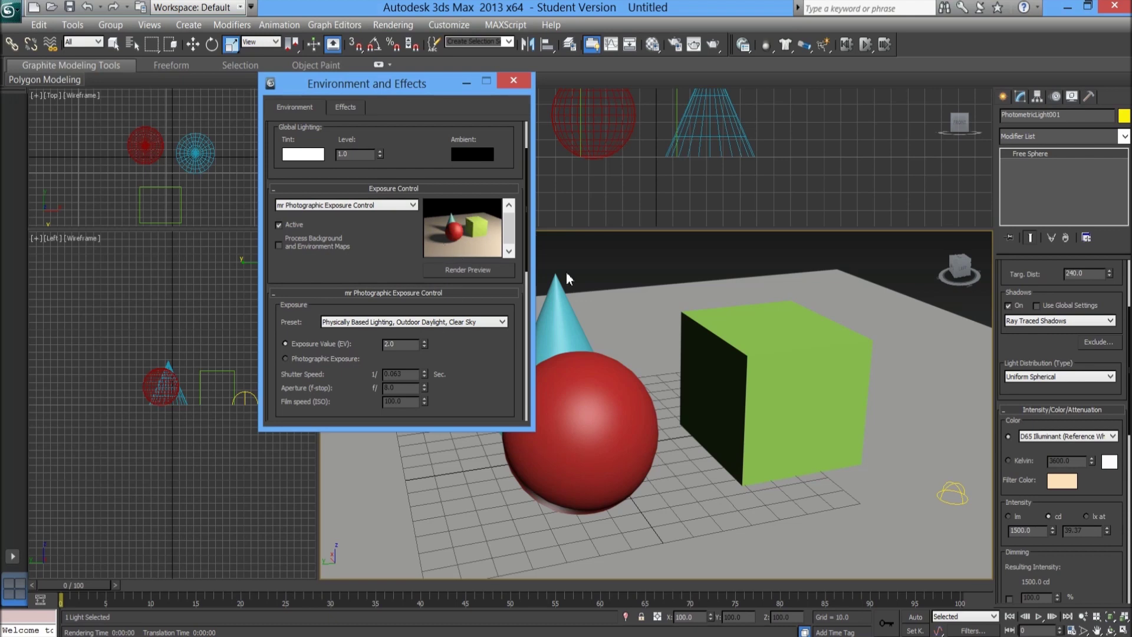
pyautogui.moveTo(424, 345); pyautogui.dragTo(423, 321)
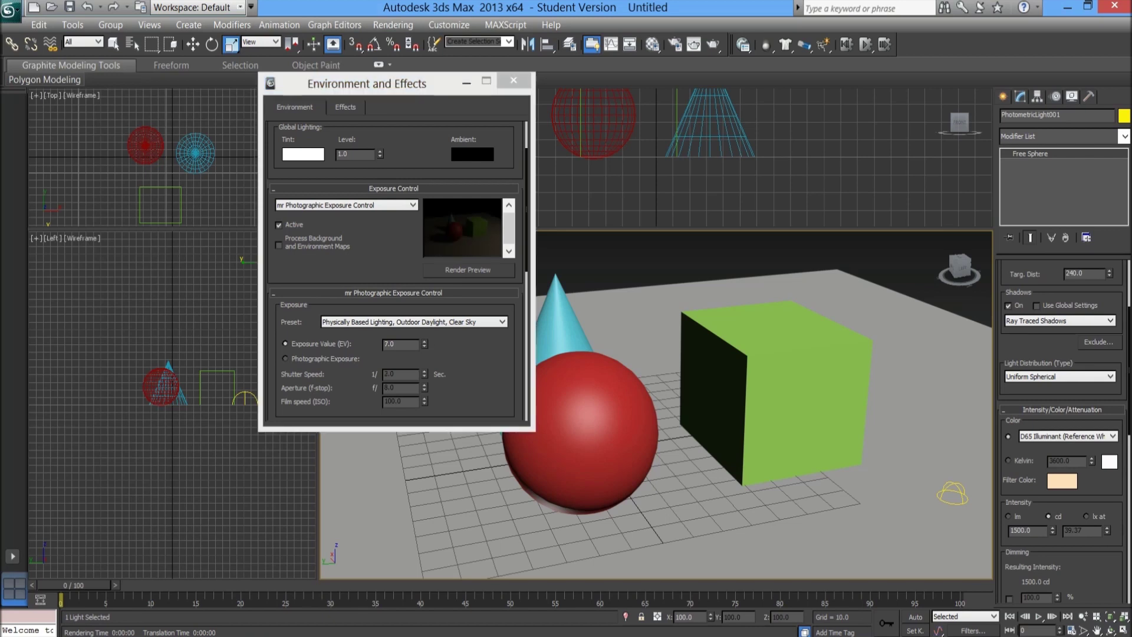
pyautogui.hotkey('shift', 'q')
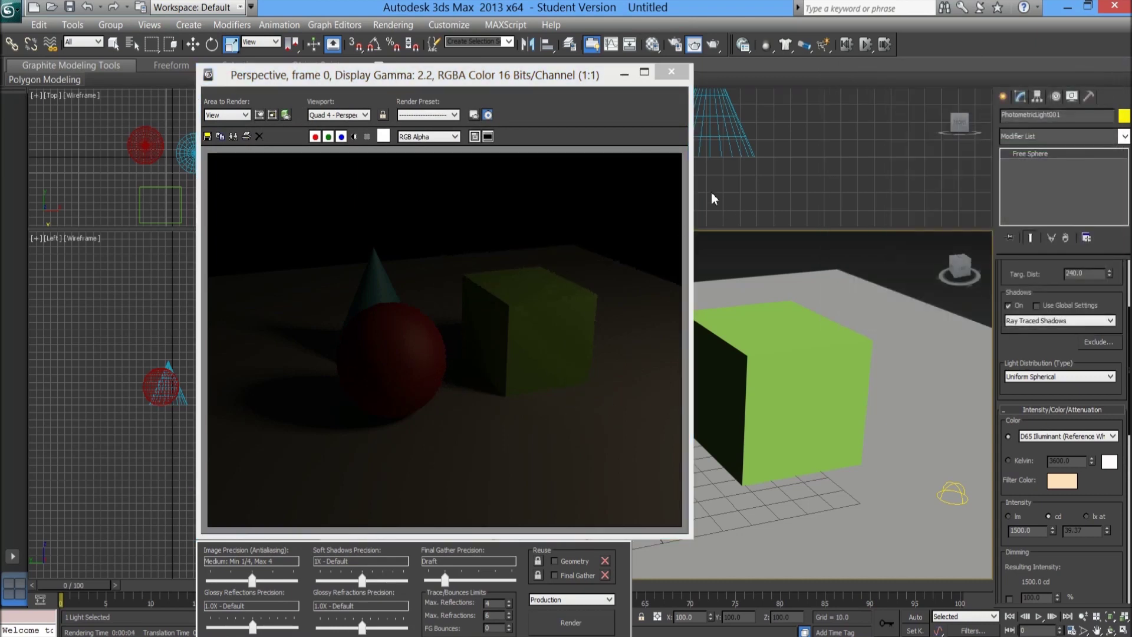
pyautogui.click(671, 71)
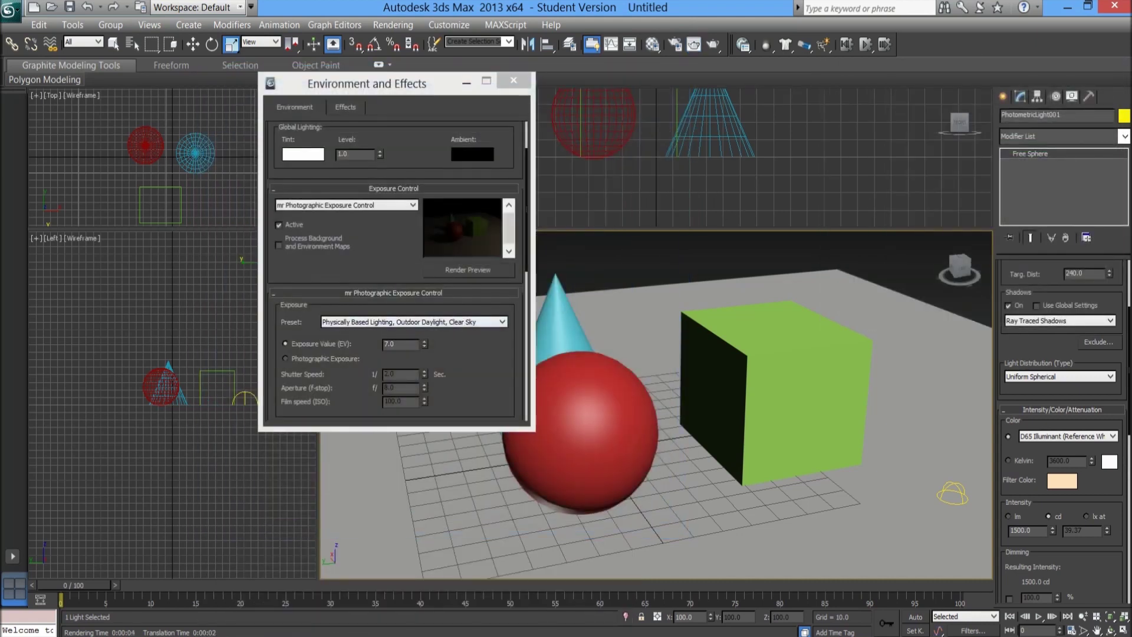
# Set the exposure value to 2, render the Perspective view and close the exposure settings.
pyautogui.moveTo(426, 343)
pyautogui.mouseDown()
pyautogui.moveTo(425, 378)
pyautogui.moveTo(425, 366)
pyautogui.mouseUp()
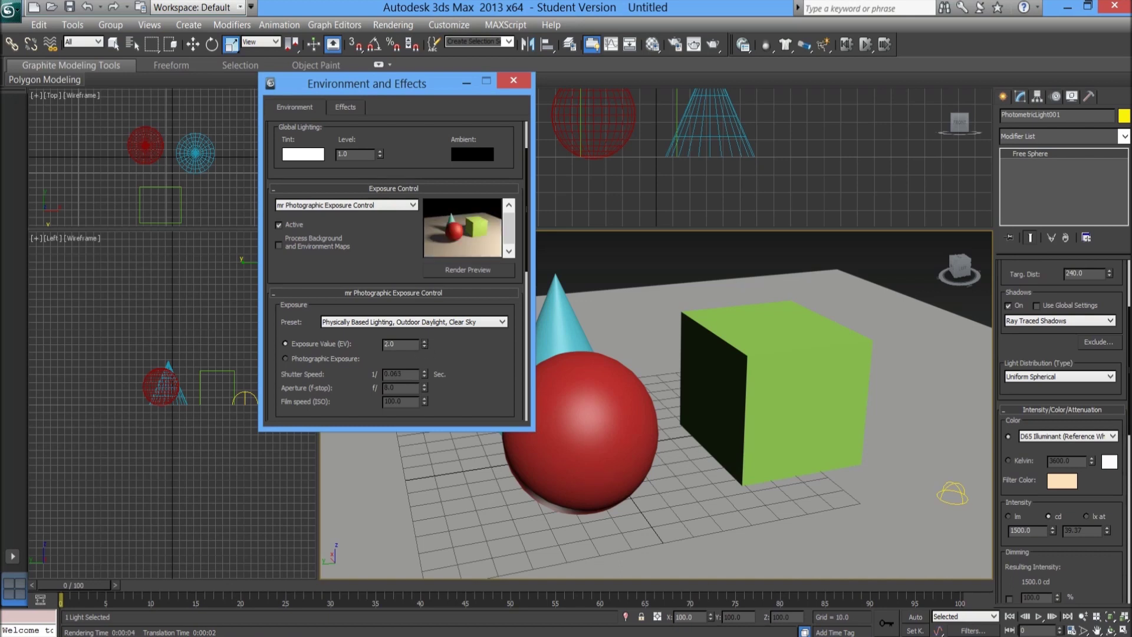
pyautogui.middleClick(687, 435)
pyautogui.hotkey('shift', 'q')
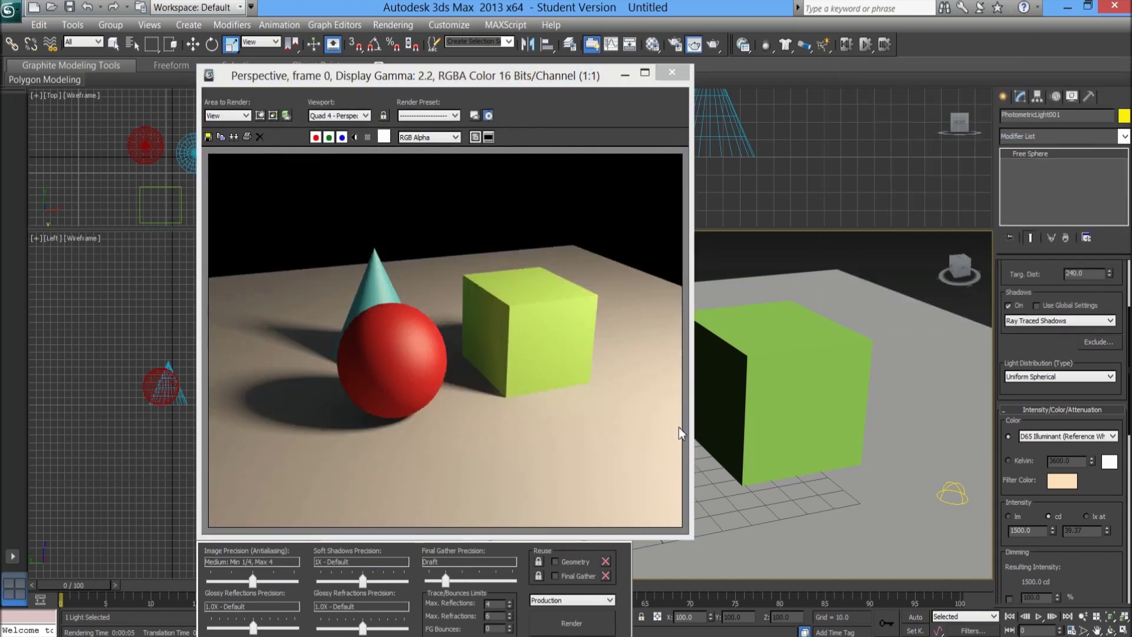
pyautogui.click(672, 72)
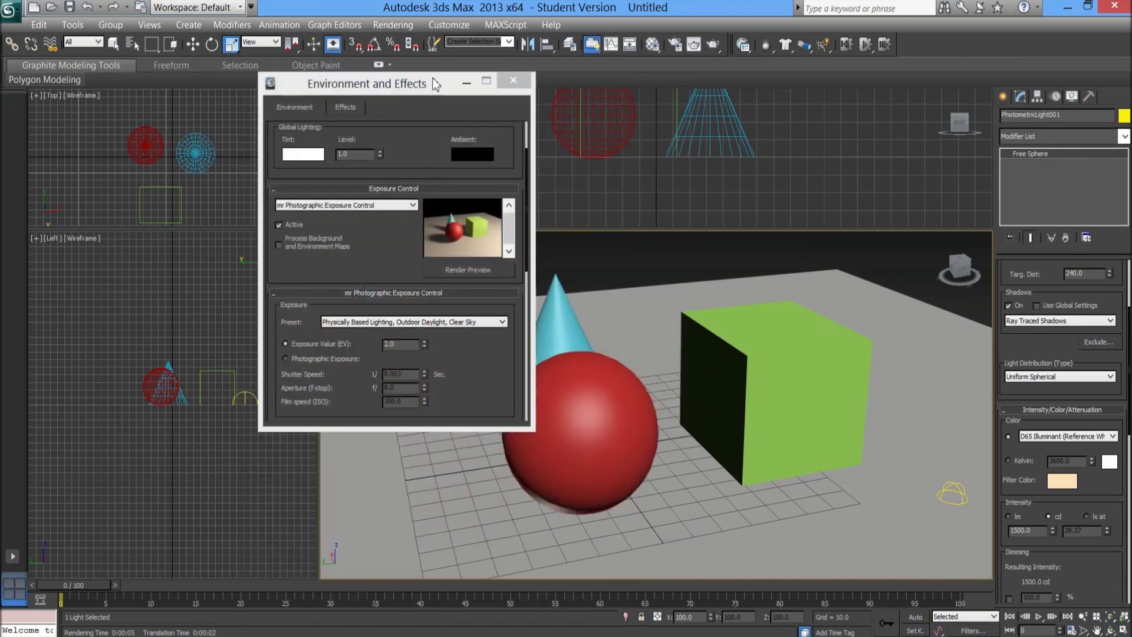
pyautogui.click(513, 80)
# Set the Final Gather precision preset to High in the render setup.
pyautogui.click(393, 24)
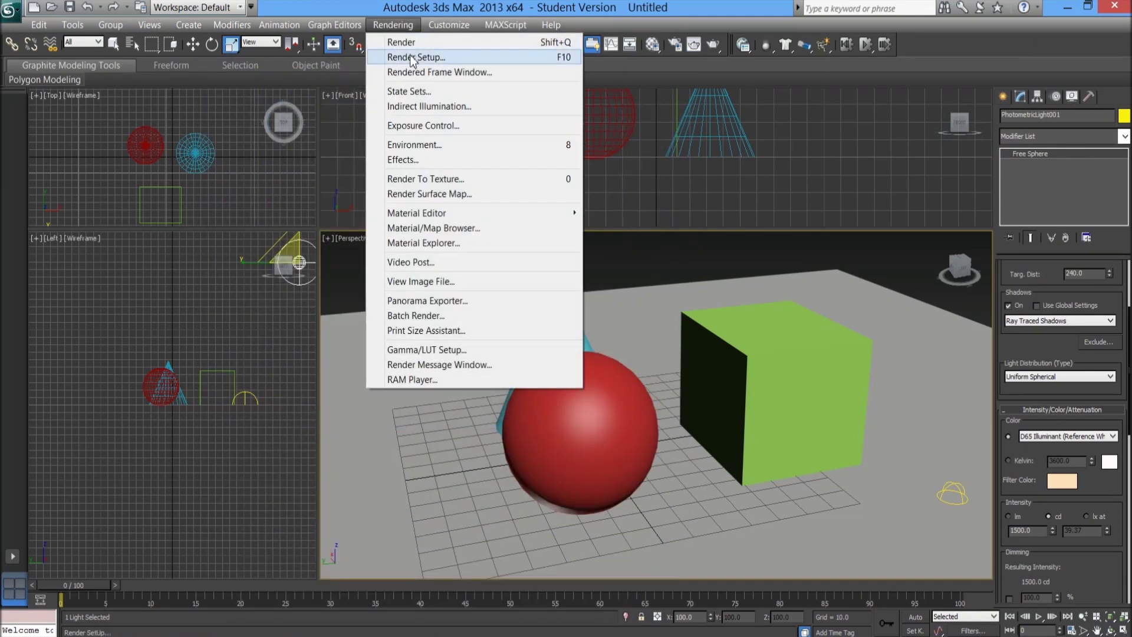
pyautogui.click(415, 57)
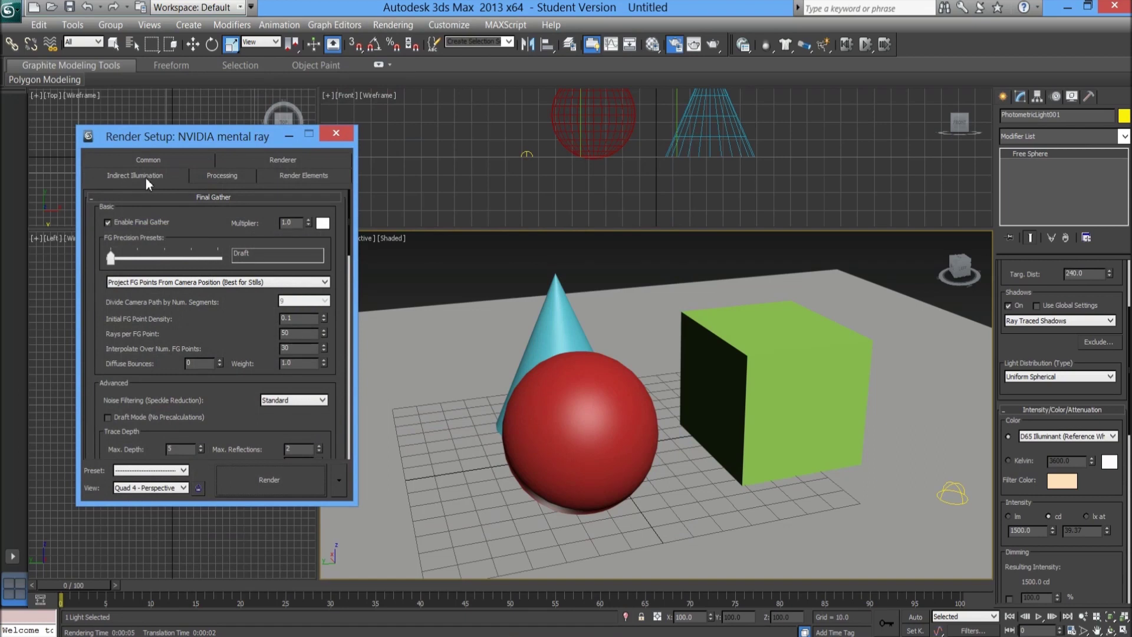
pyautogui.moveTo(111, 259); pyautogui.dragTo(188, 259)
pyautogui.click(335, 135)
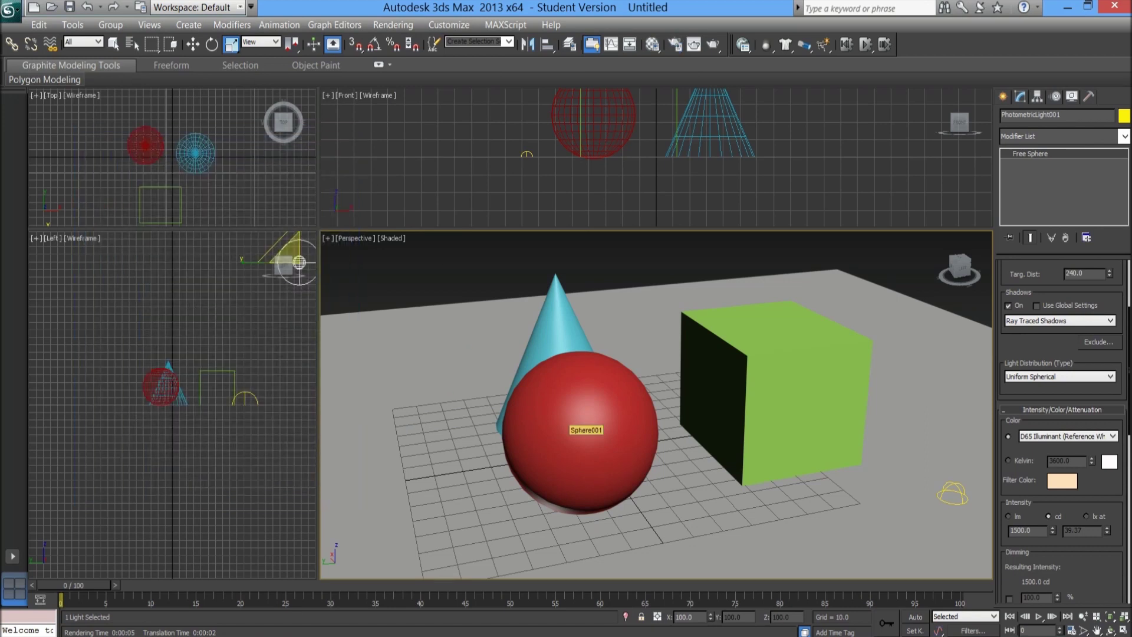
# Render the Perspective view and inspect the sphere and cone shadows up close.
pyautogui.hotkey('shift', 'q')
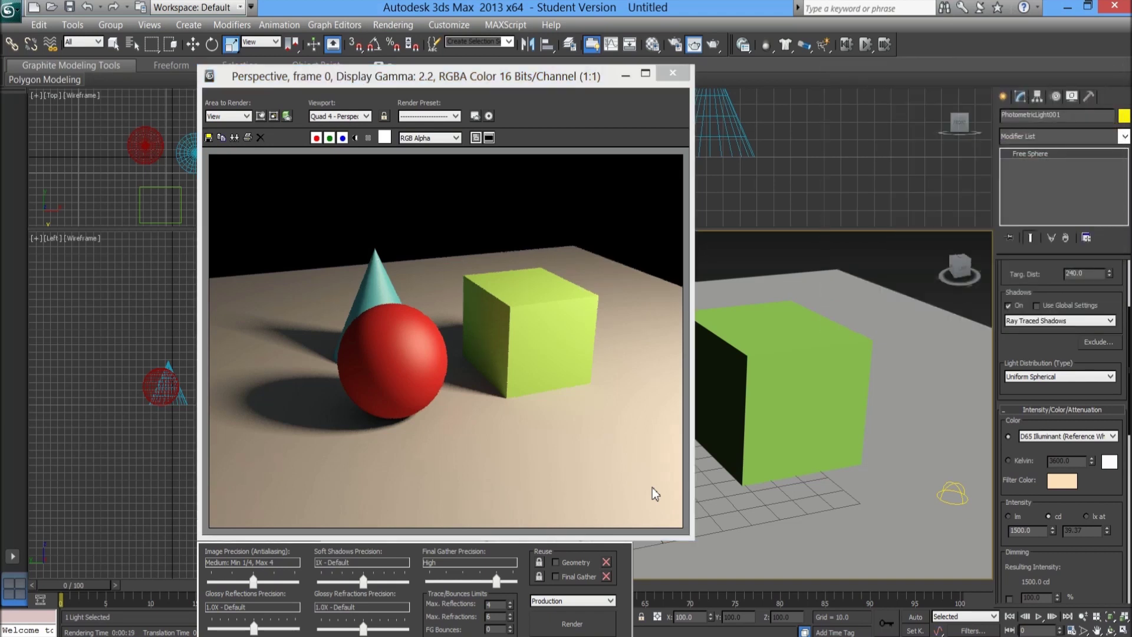
pyautogui.click(297, 477)
pyautogui.scroll(1, 310, 447)
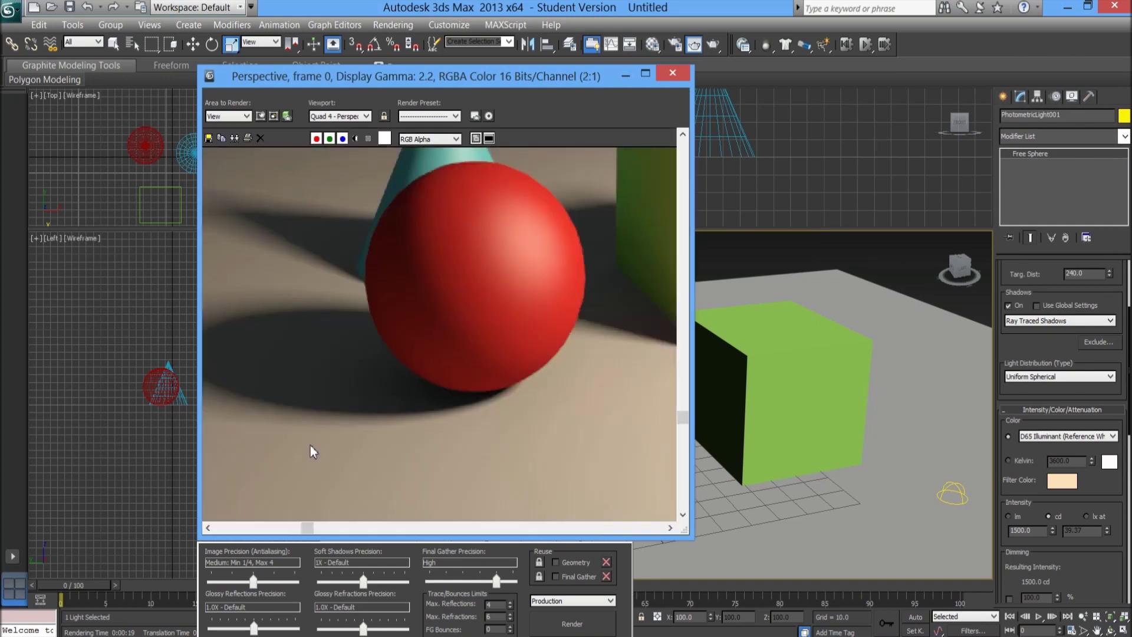
pyautogui.moveTo(349, 390); pyautogui.dragTo(427, 395, button='middle')
pyautogui.moveTo(392, 255); pyautogui.dragTo(345, 273, button='middle')
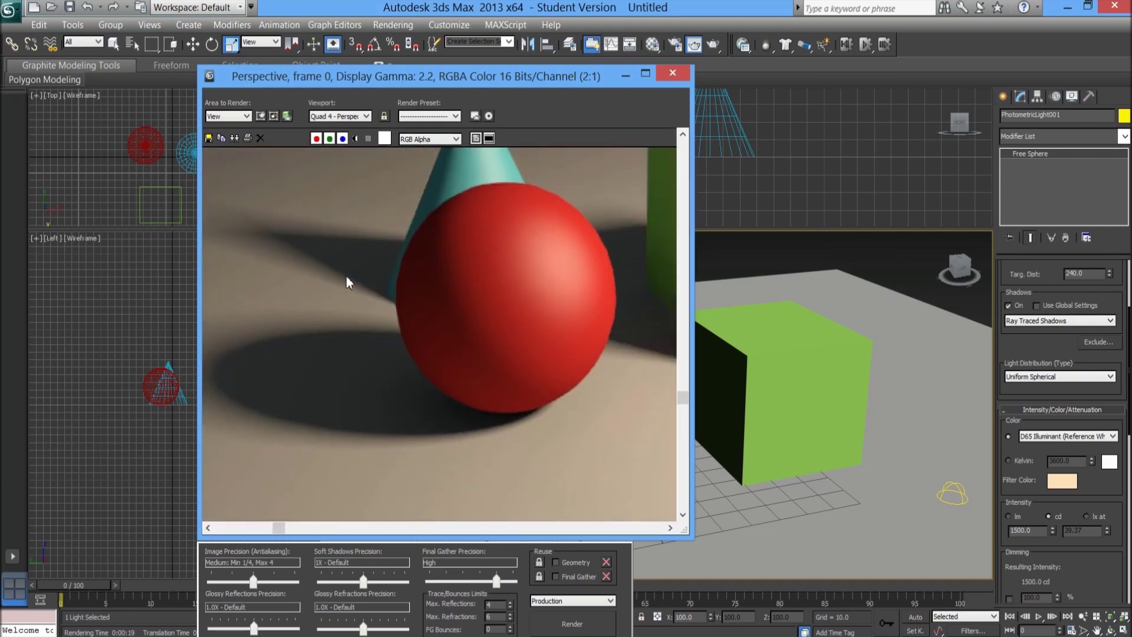
pyautogui.scroll(-2, 330, 281)
pyautogui.scroll(1, 433, 355)
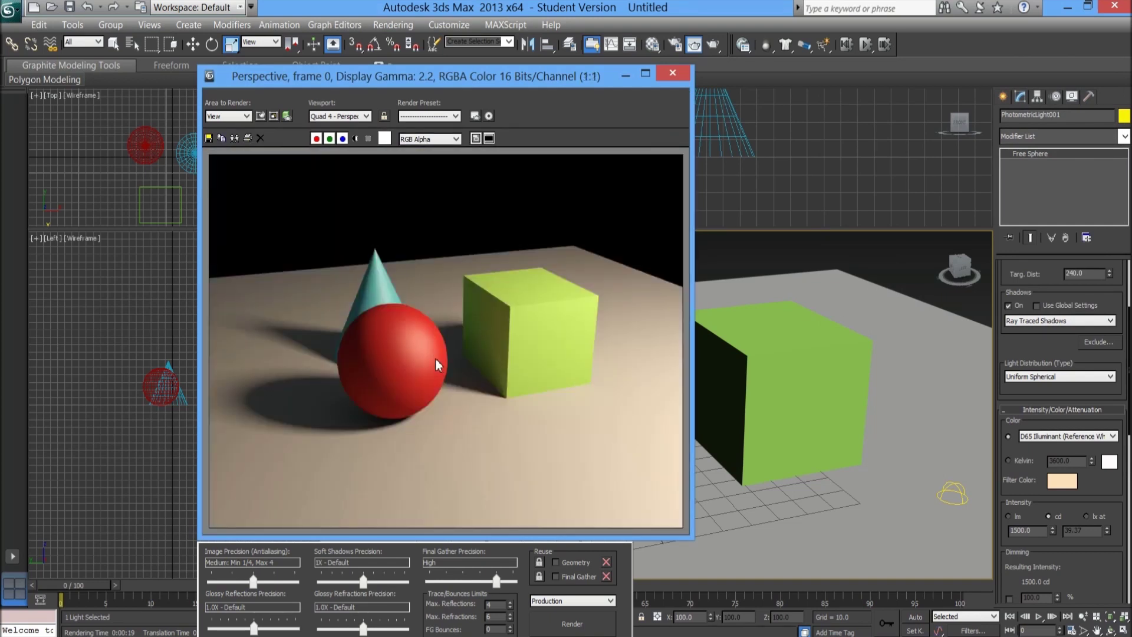